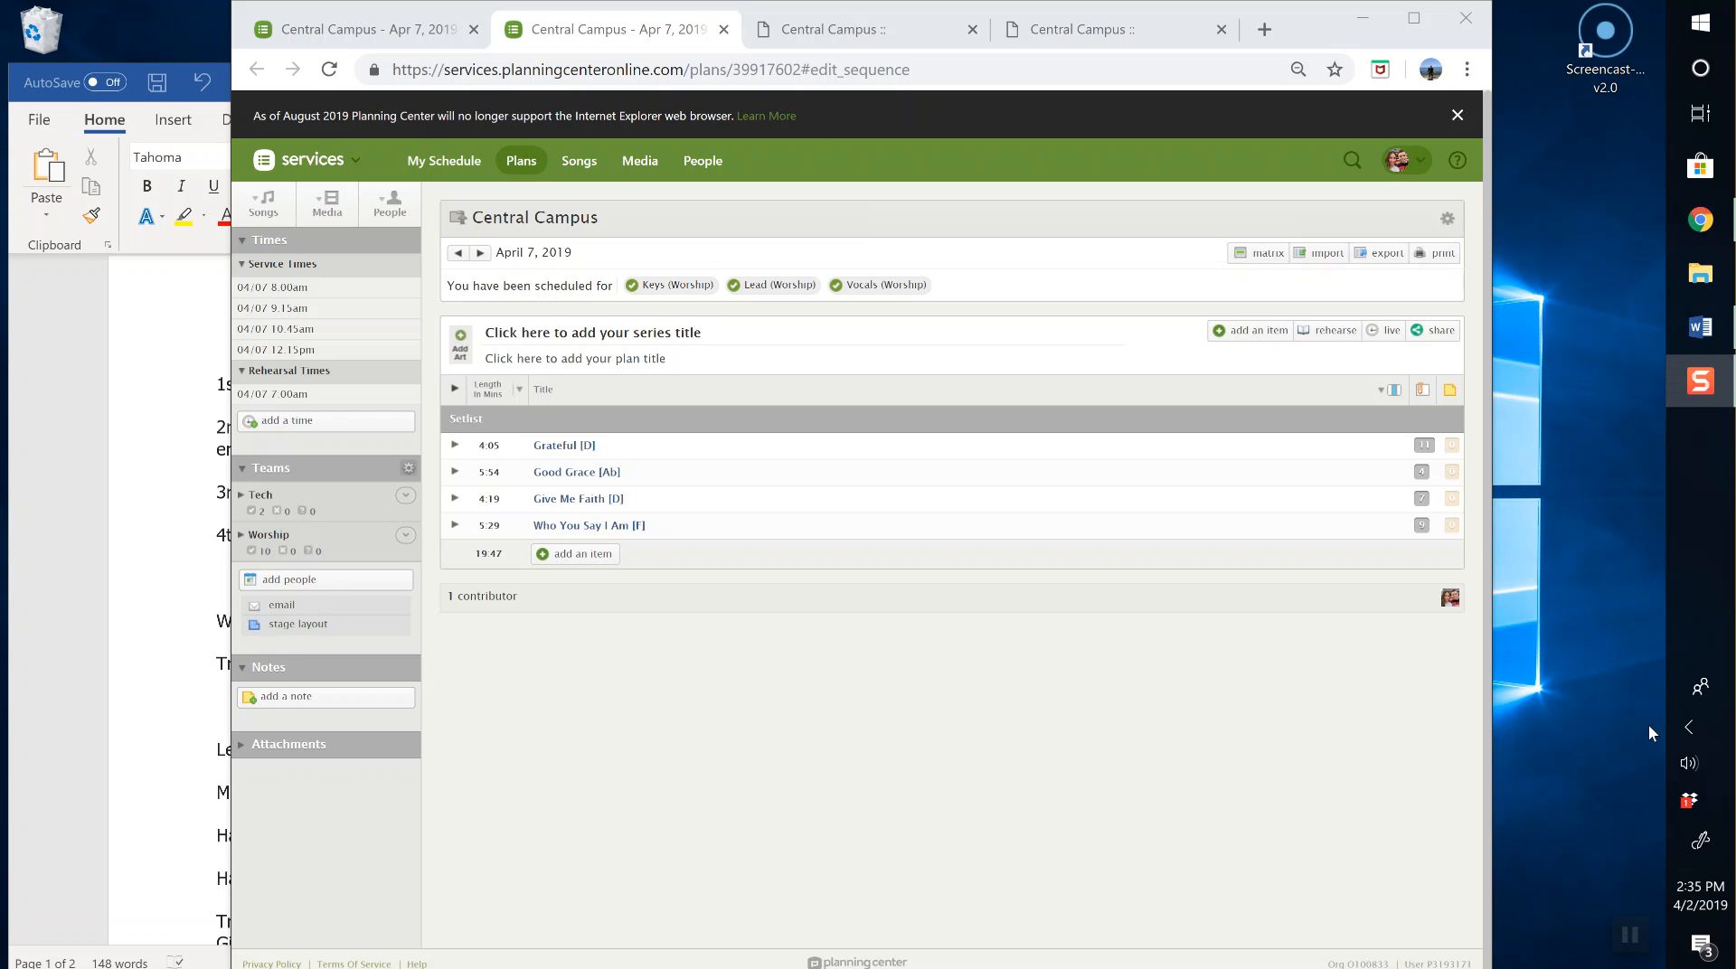
Step: Open Grateful's item editor and select its minutes and seconds length fields
{"action": "mouse_move", "coordinate": [649, 447]}
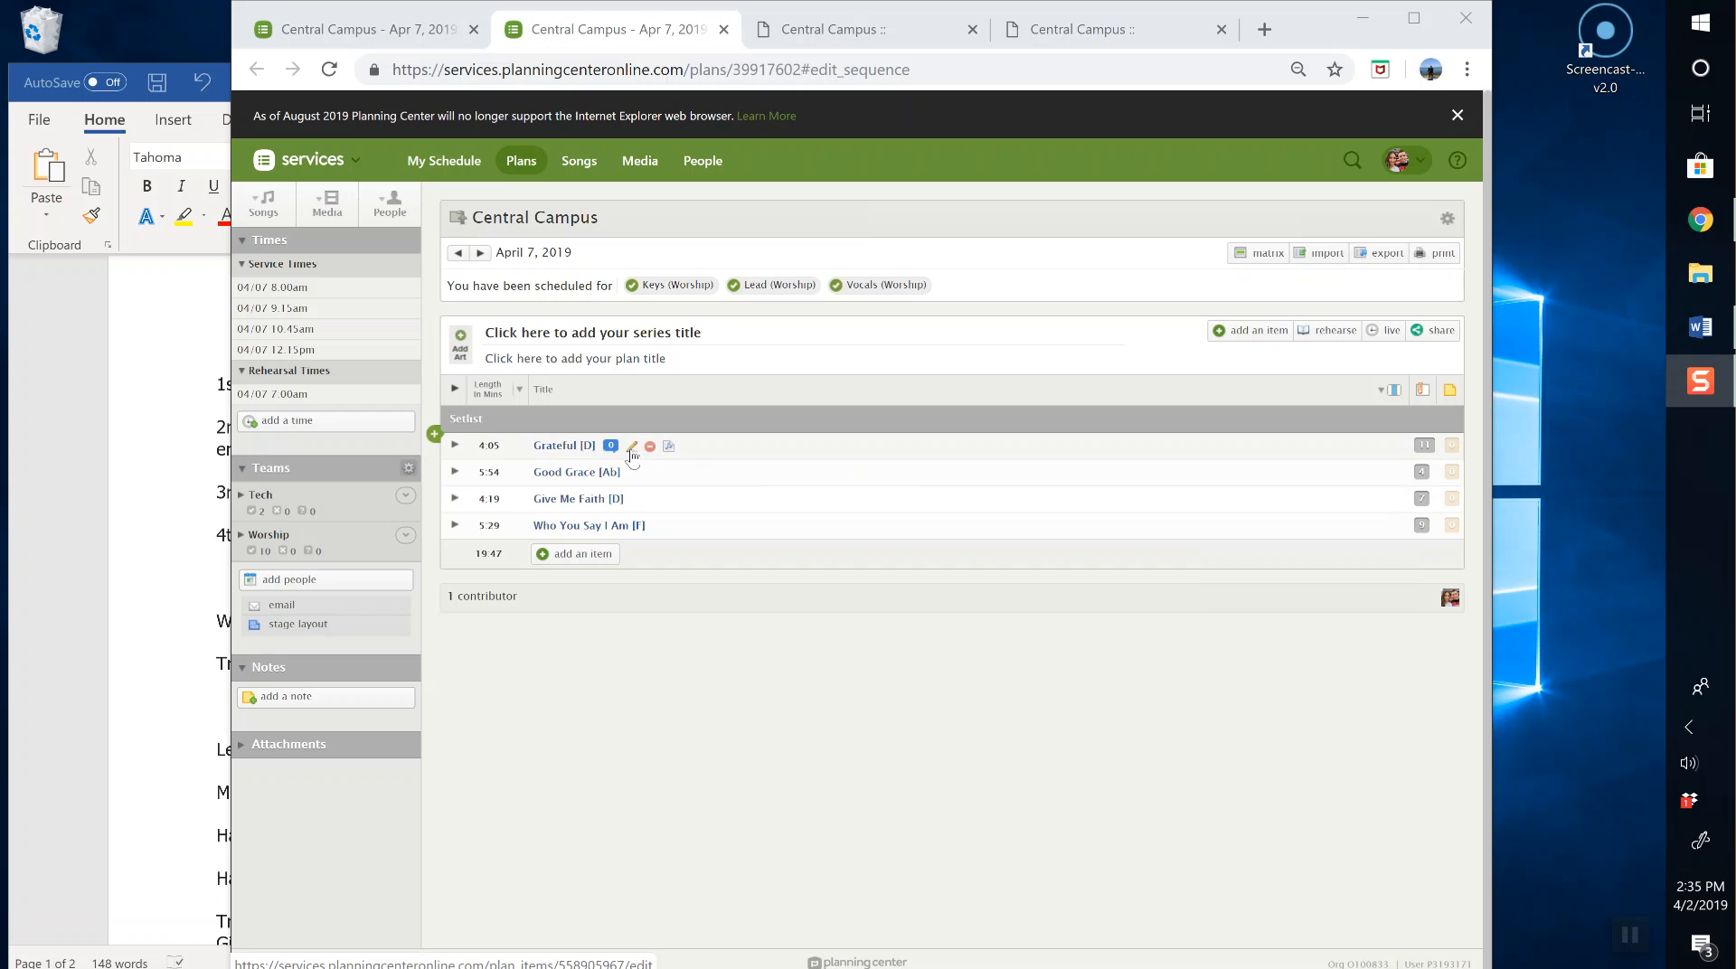
{"action": "left_click", "coordinate": [631, 449]}
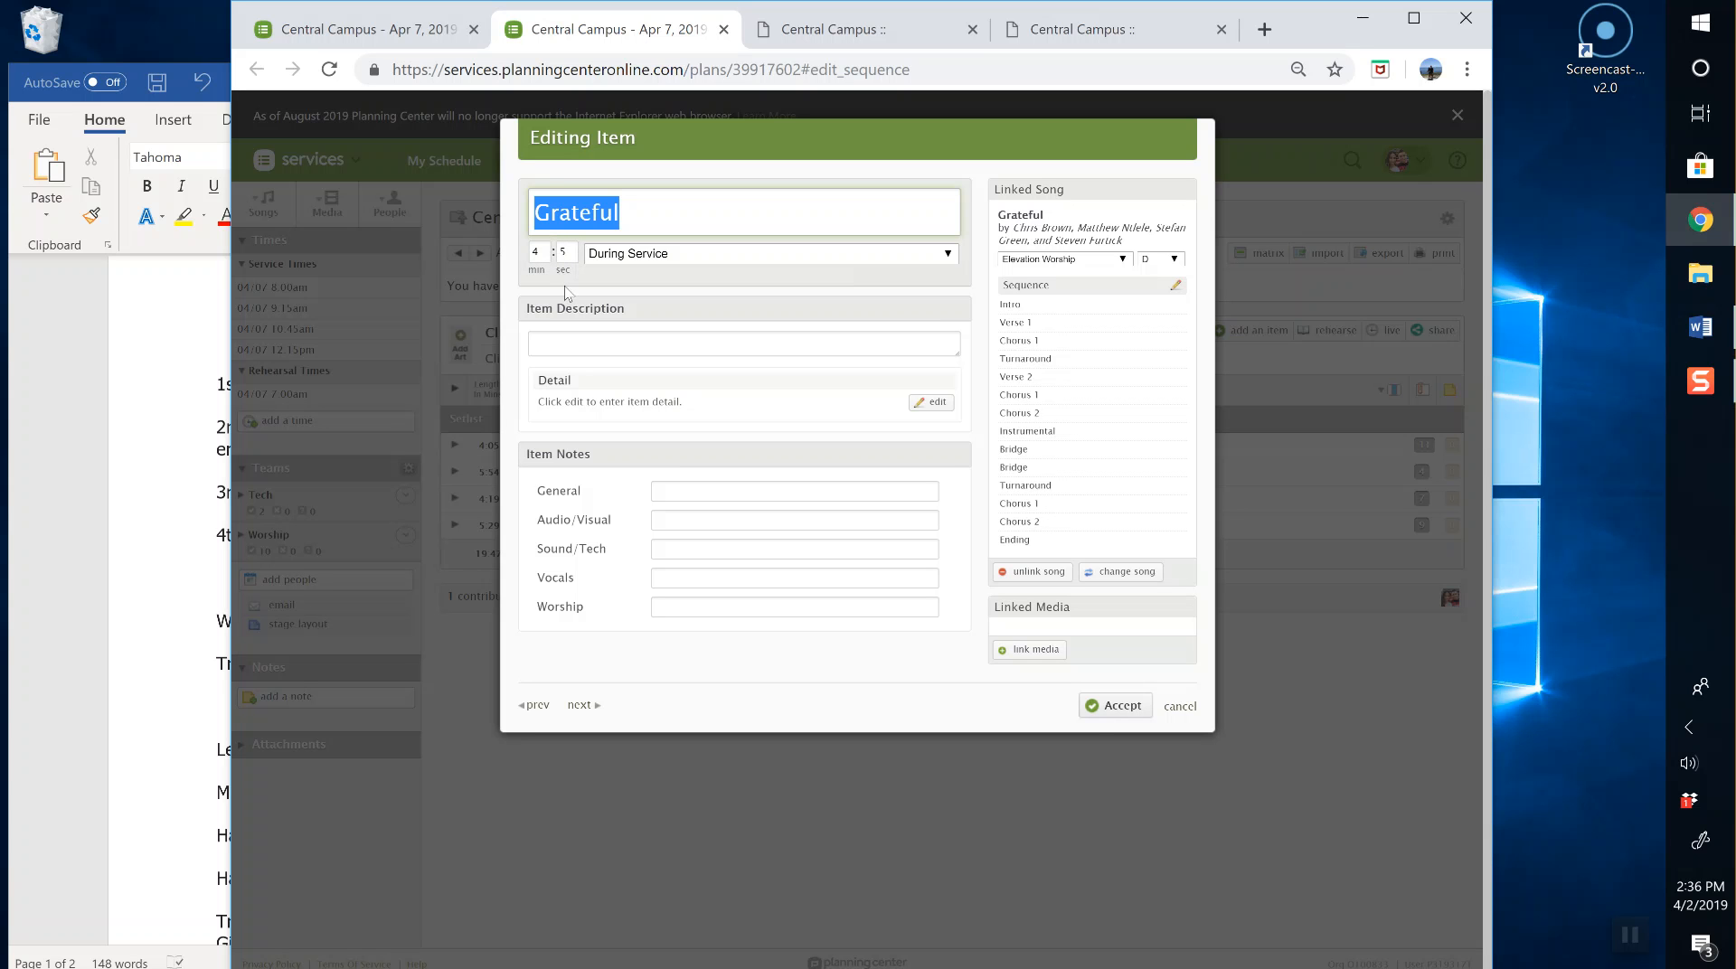
{"action": "left_click", "coordinate": [534, 253]}
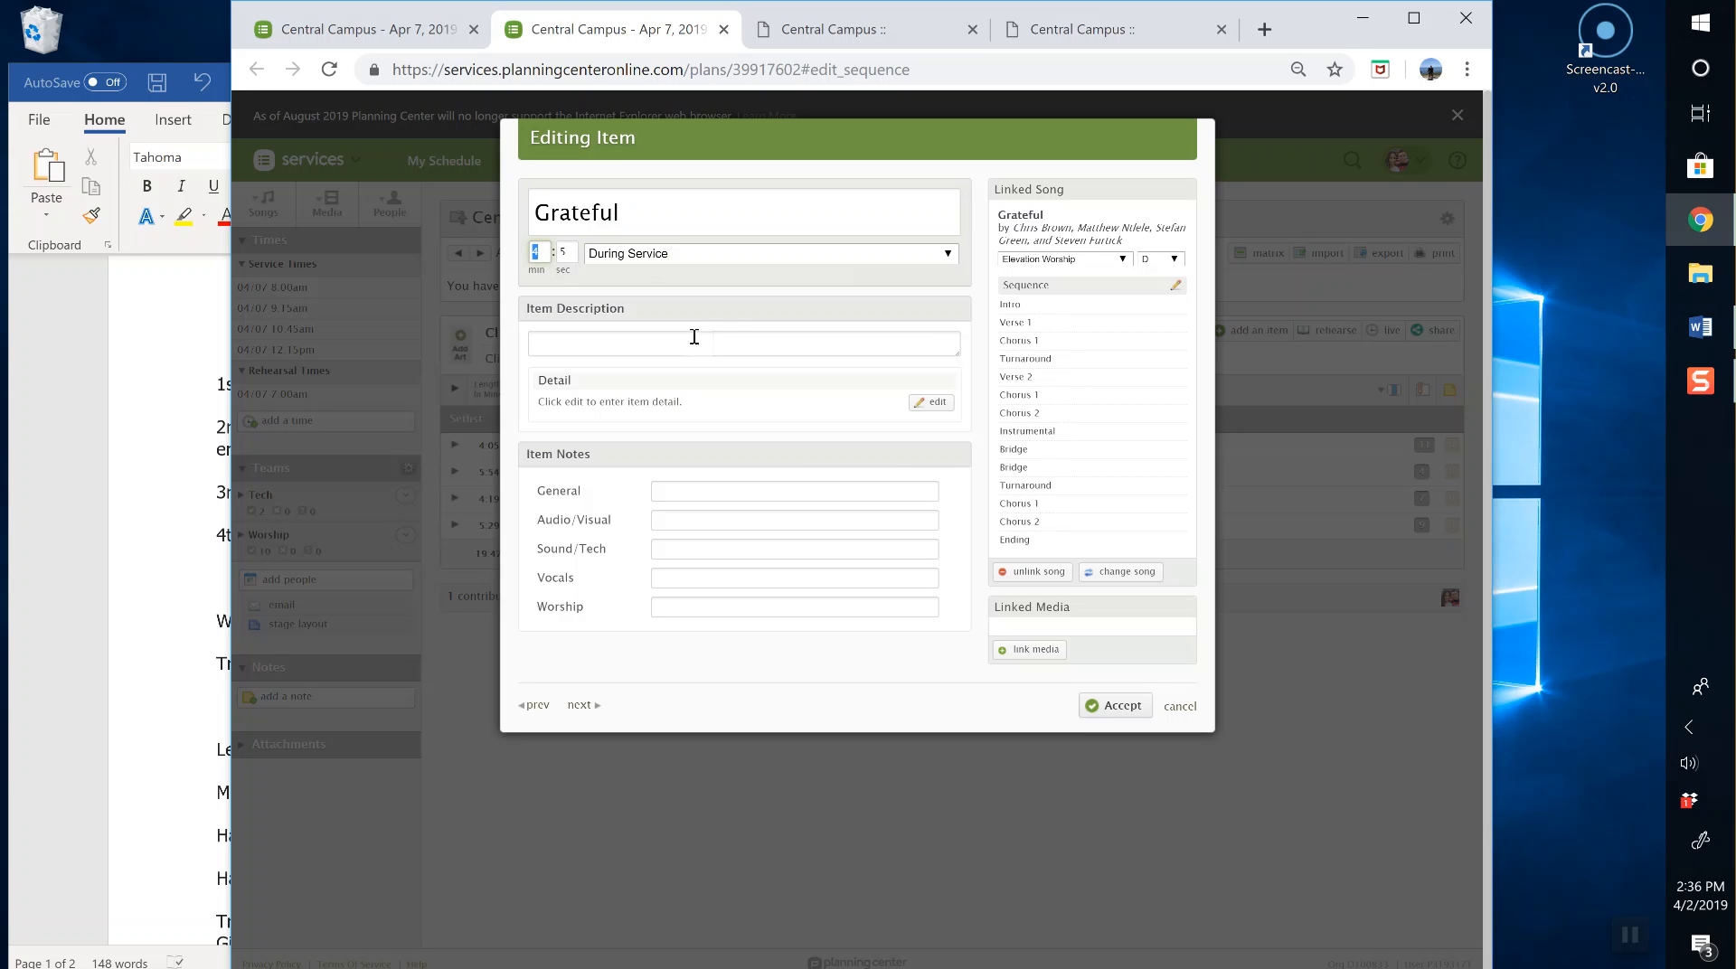
{"action": "left_click", "coordinate": [559, 253]}
Step: In Grateful's sequence editor, add a Bridge, try moving it, remove it, and clear the new-section text
{"action": "left_click", "coordinate": [1175, 287]}
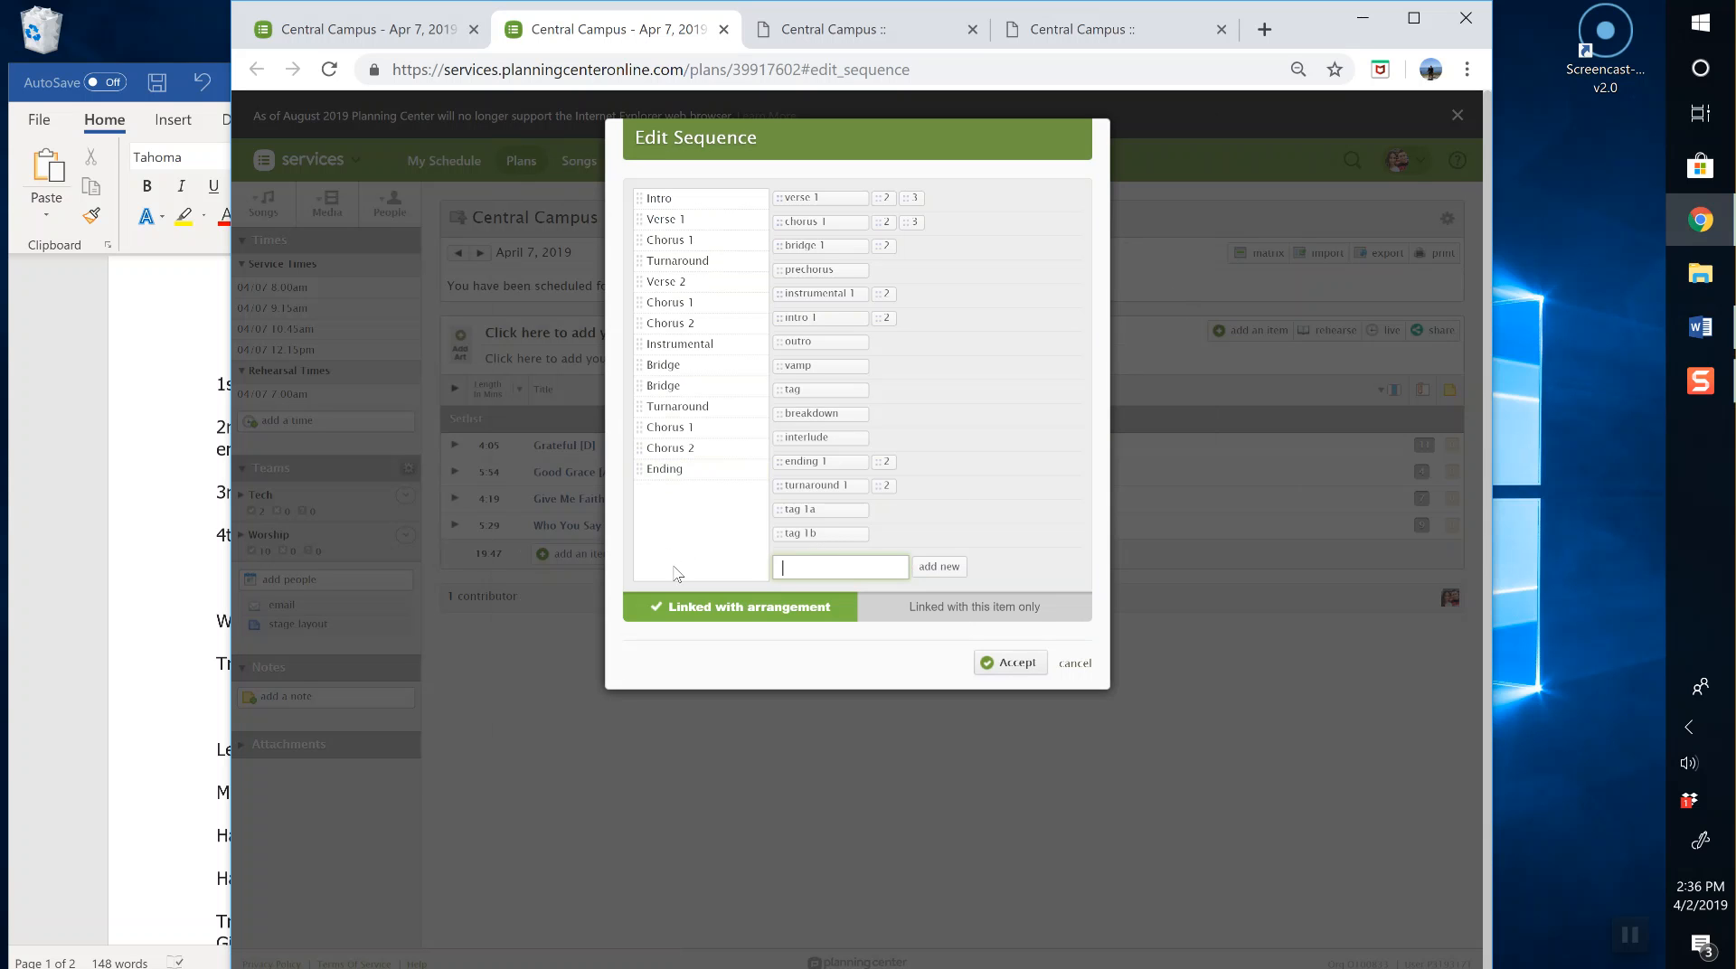
{"action": "left_click", "coordinate": [835, 257]}
{"action": "left_click_drag", "start_coordinate": [680, 490], "coordinate": [695, 528]}
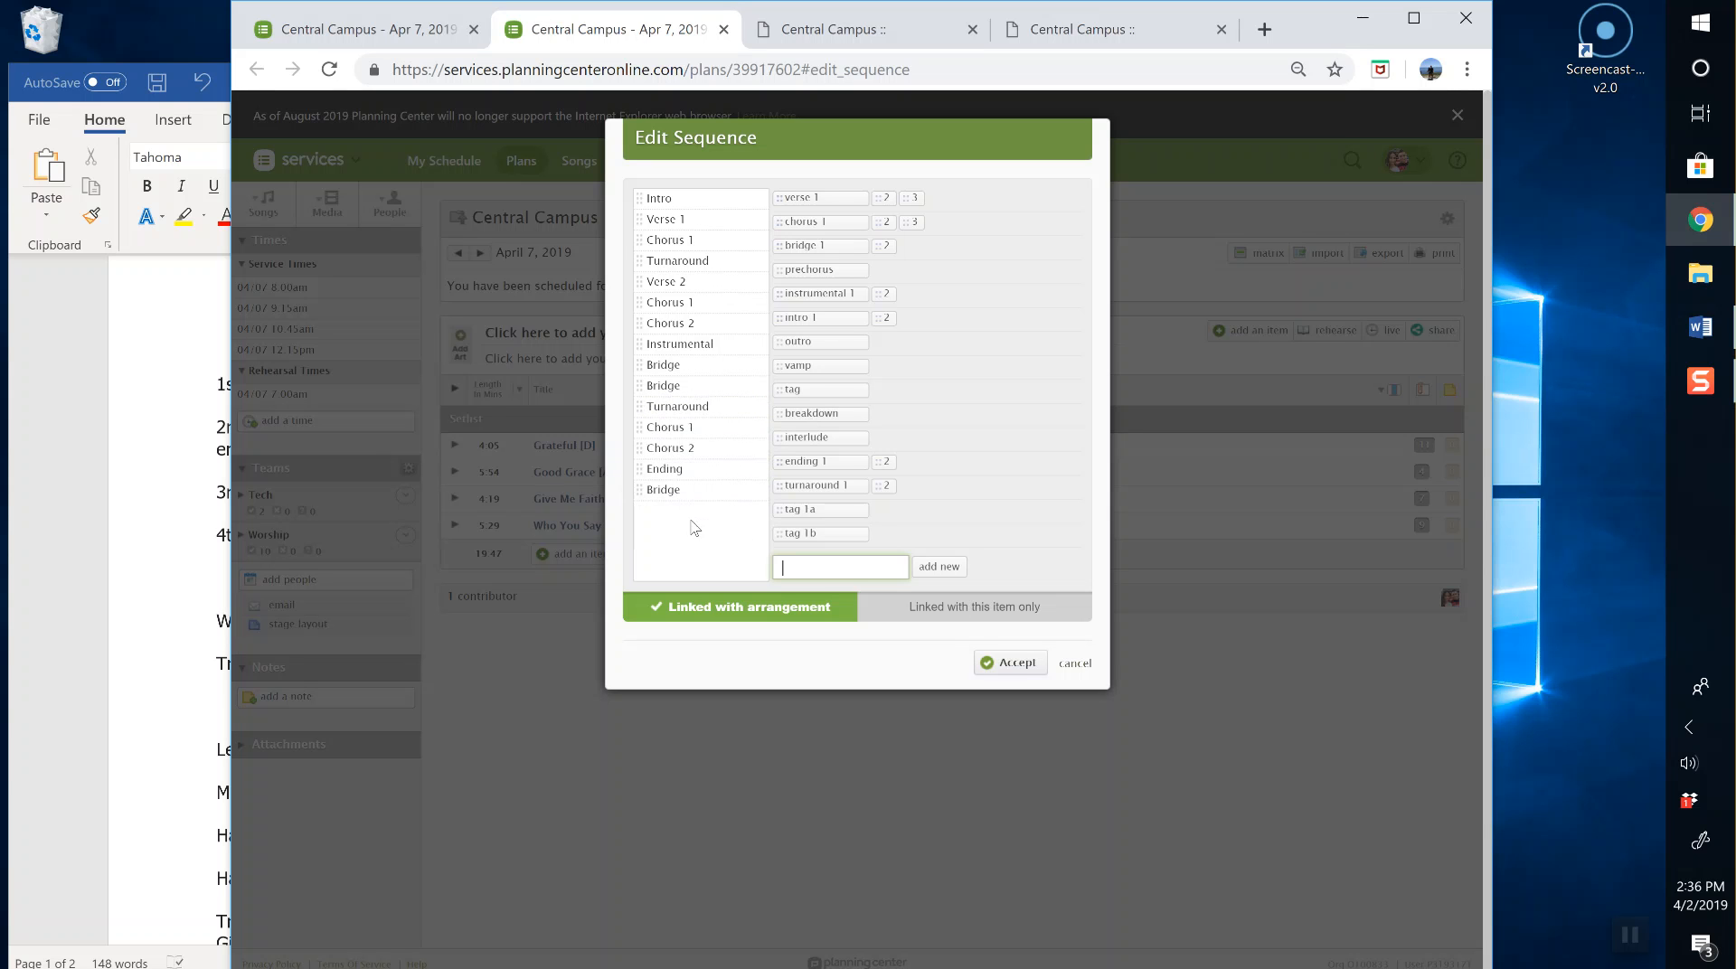
{"action": "left_click", "coordinate": [762, 490]}
{"action": "mouse_move", "coordinate": [767, 264]}
{"action": "key", "text": "BackSpace"}
{"action": "key", "text": "BackSpace"}
{"action": "key", "text": "BackSpace"}
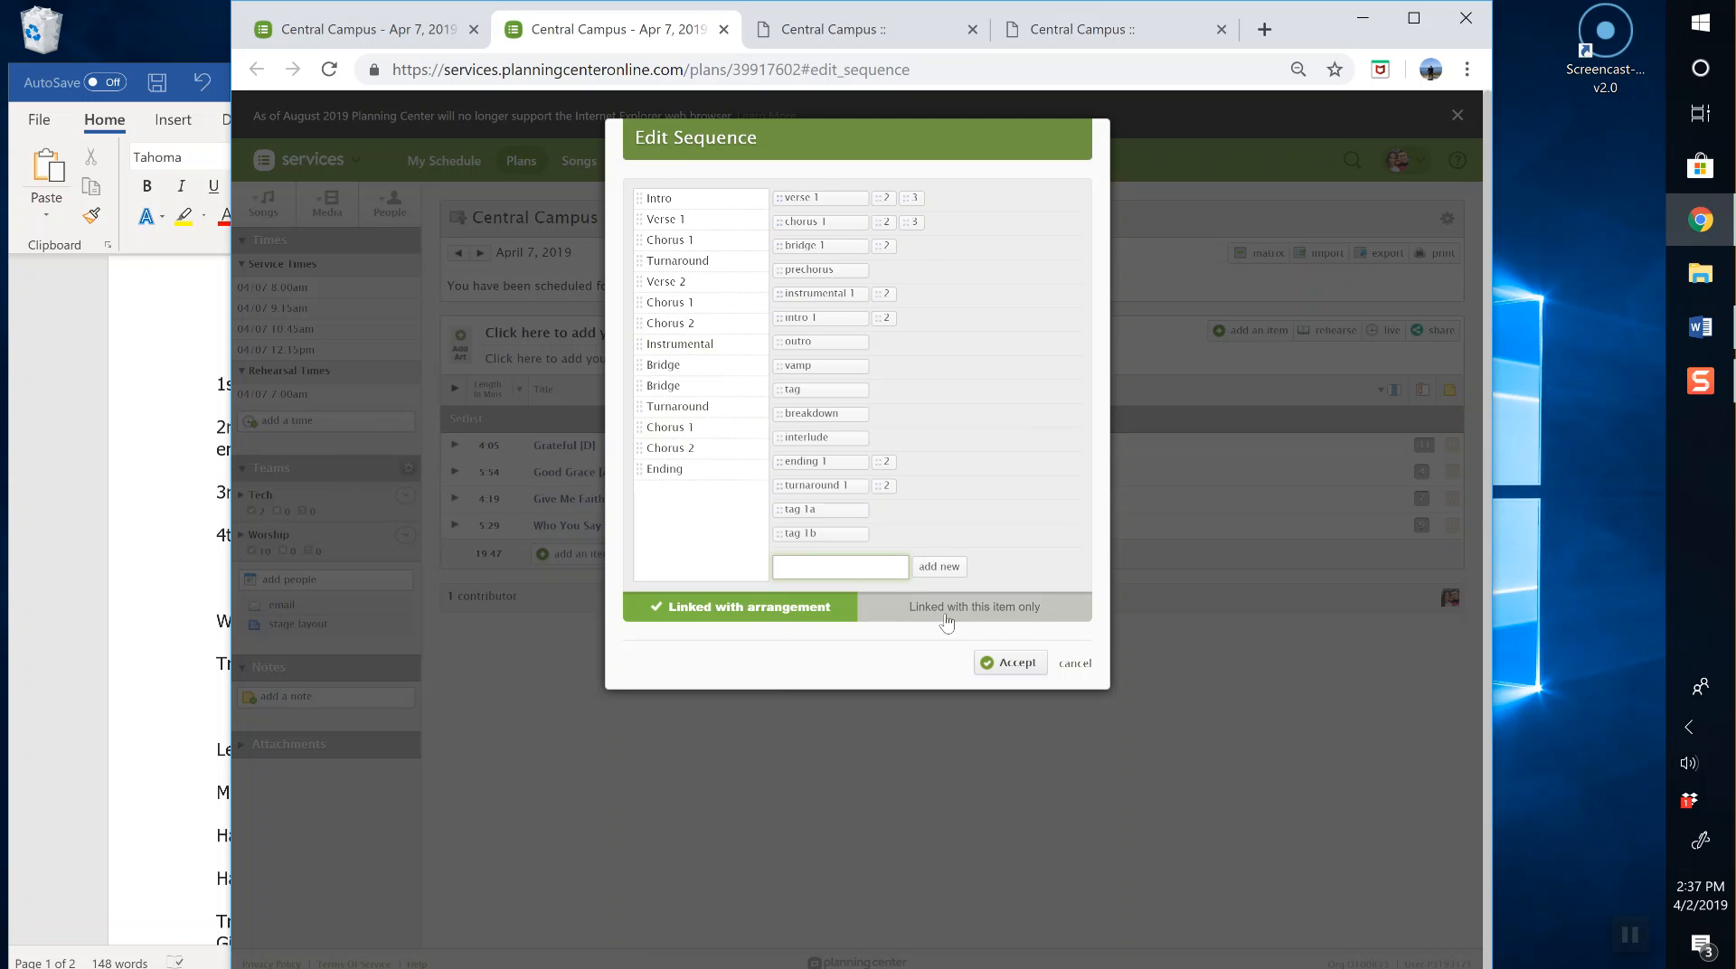
Step: Toggle the sequence between this-item-only and arrangement linking, leave it linked with arrangement, and cancel
{"action": "left_click", "coordinate": [989, 618]}
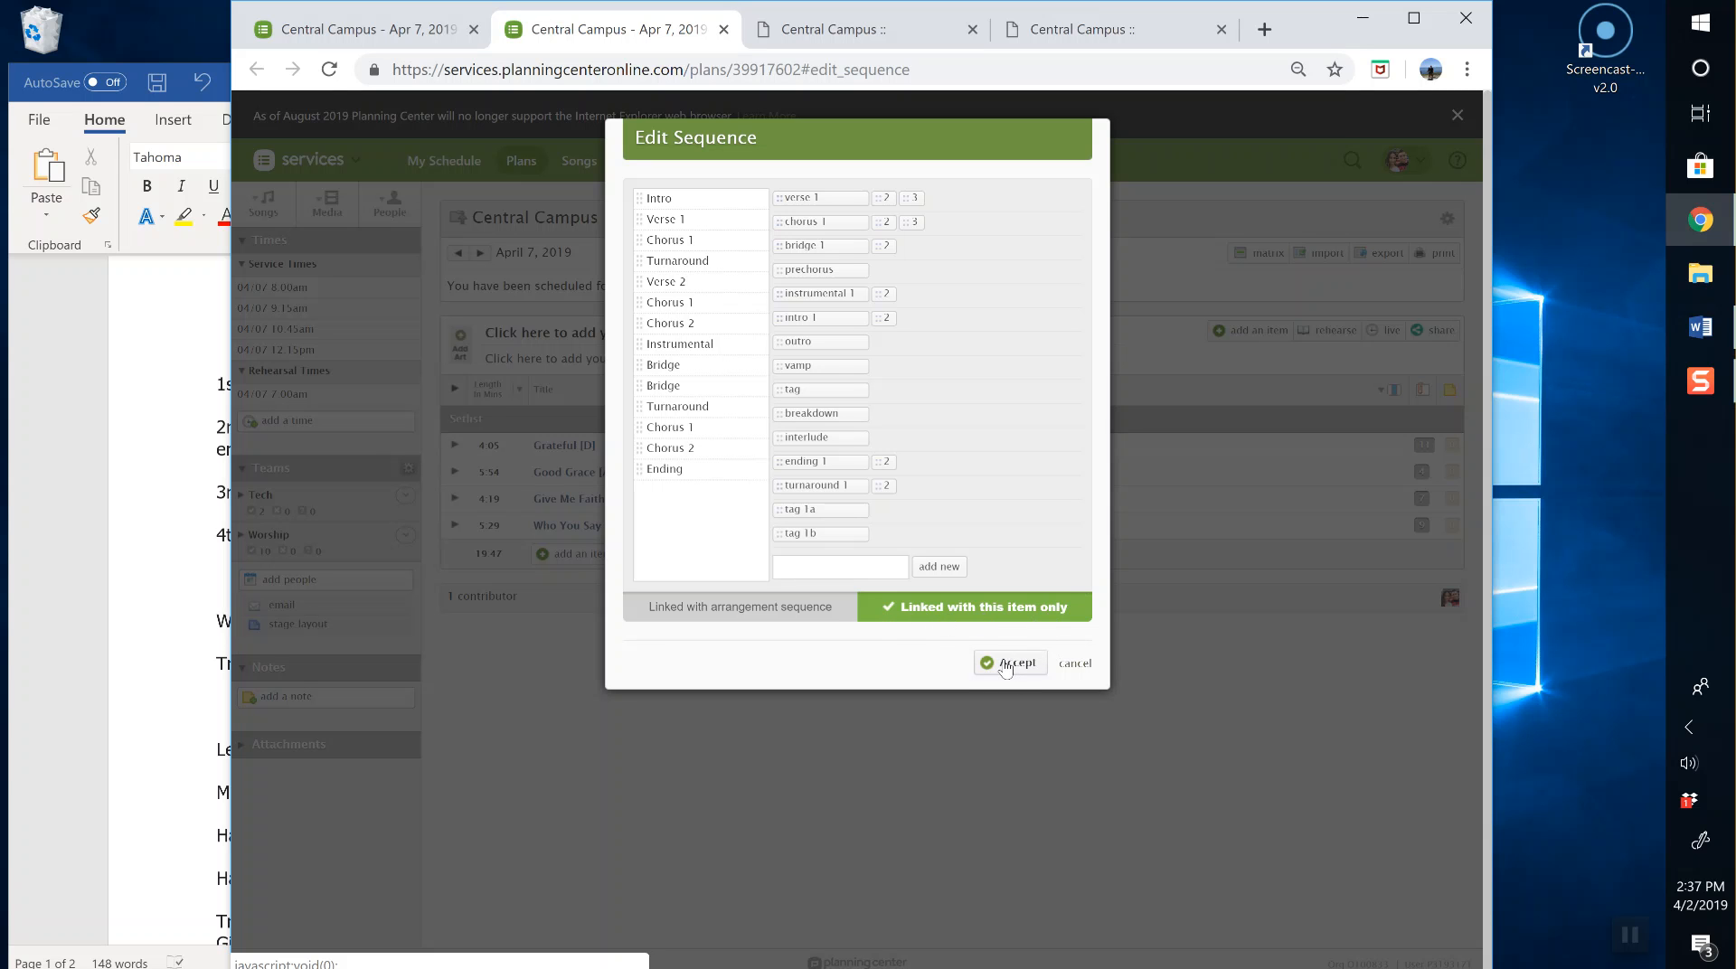
{"action": "left_click", "coordinate": [741, 623]}
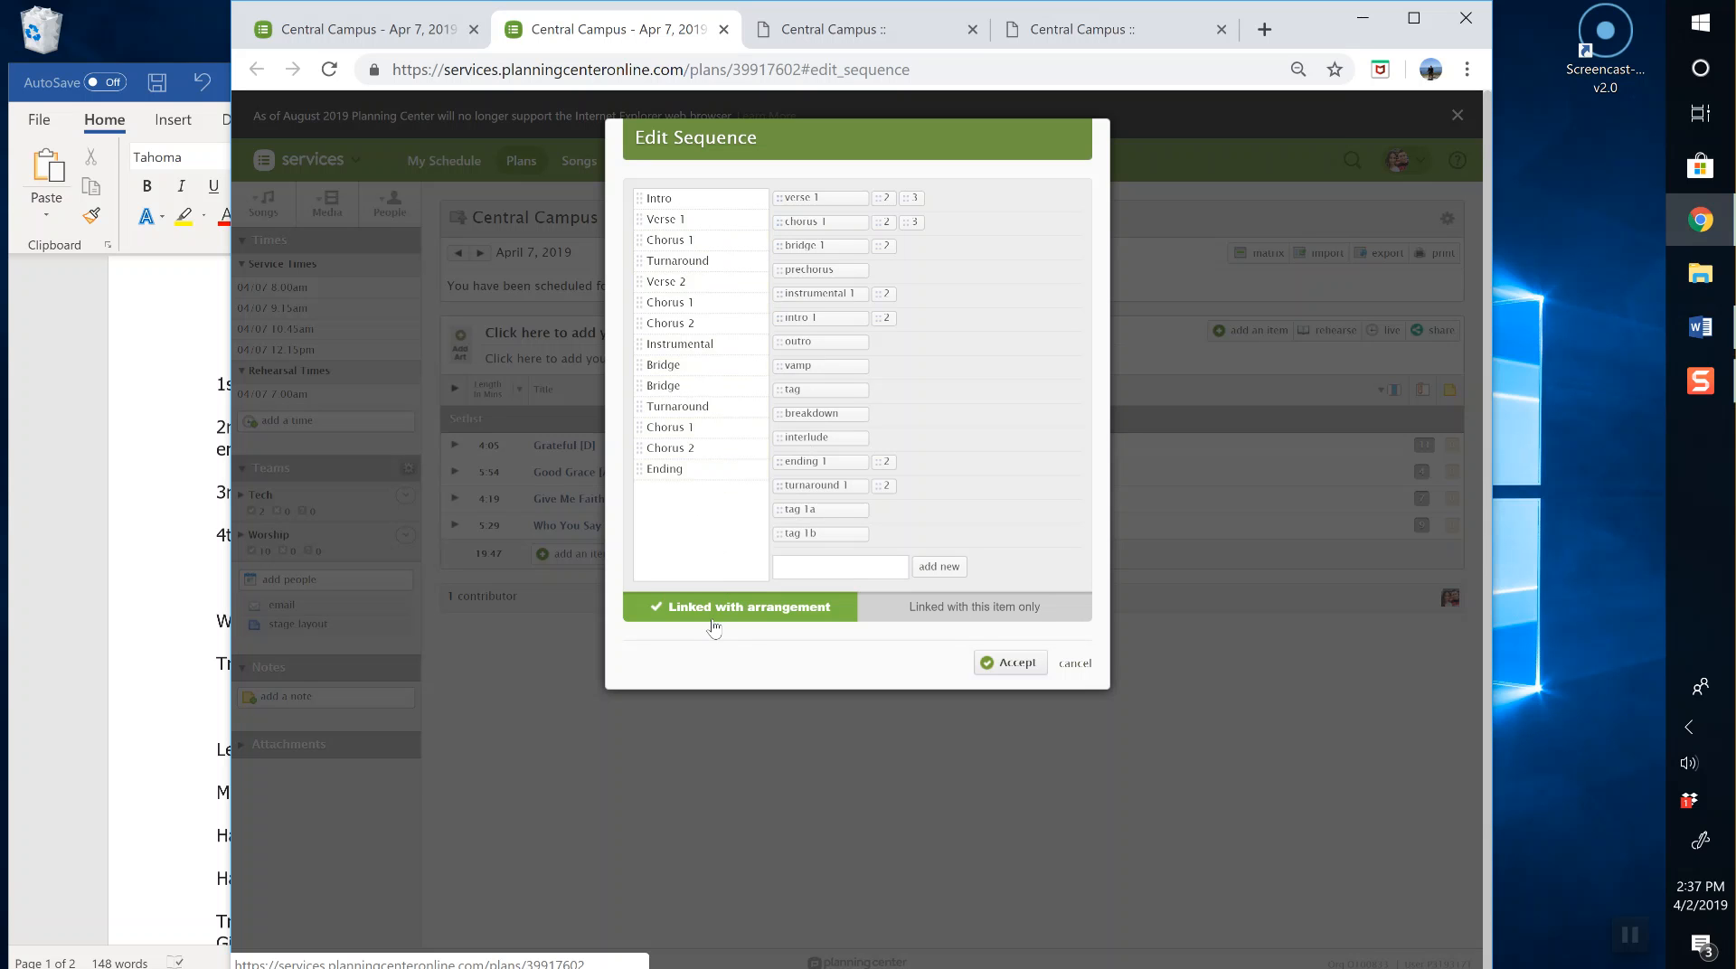
{"action": "left_click", "coordinate": [950, 613]}
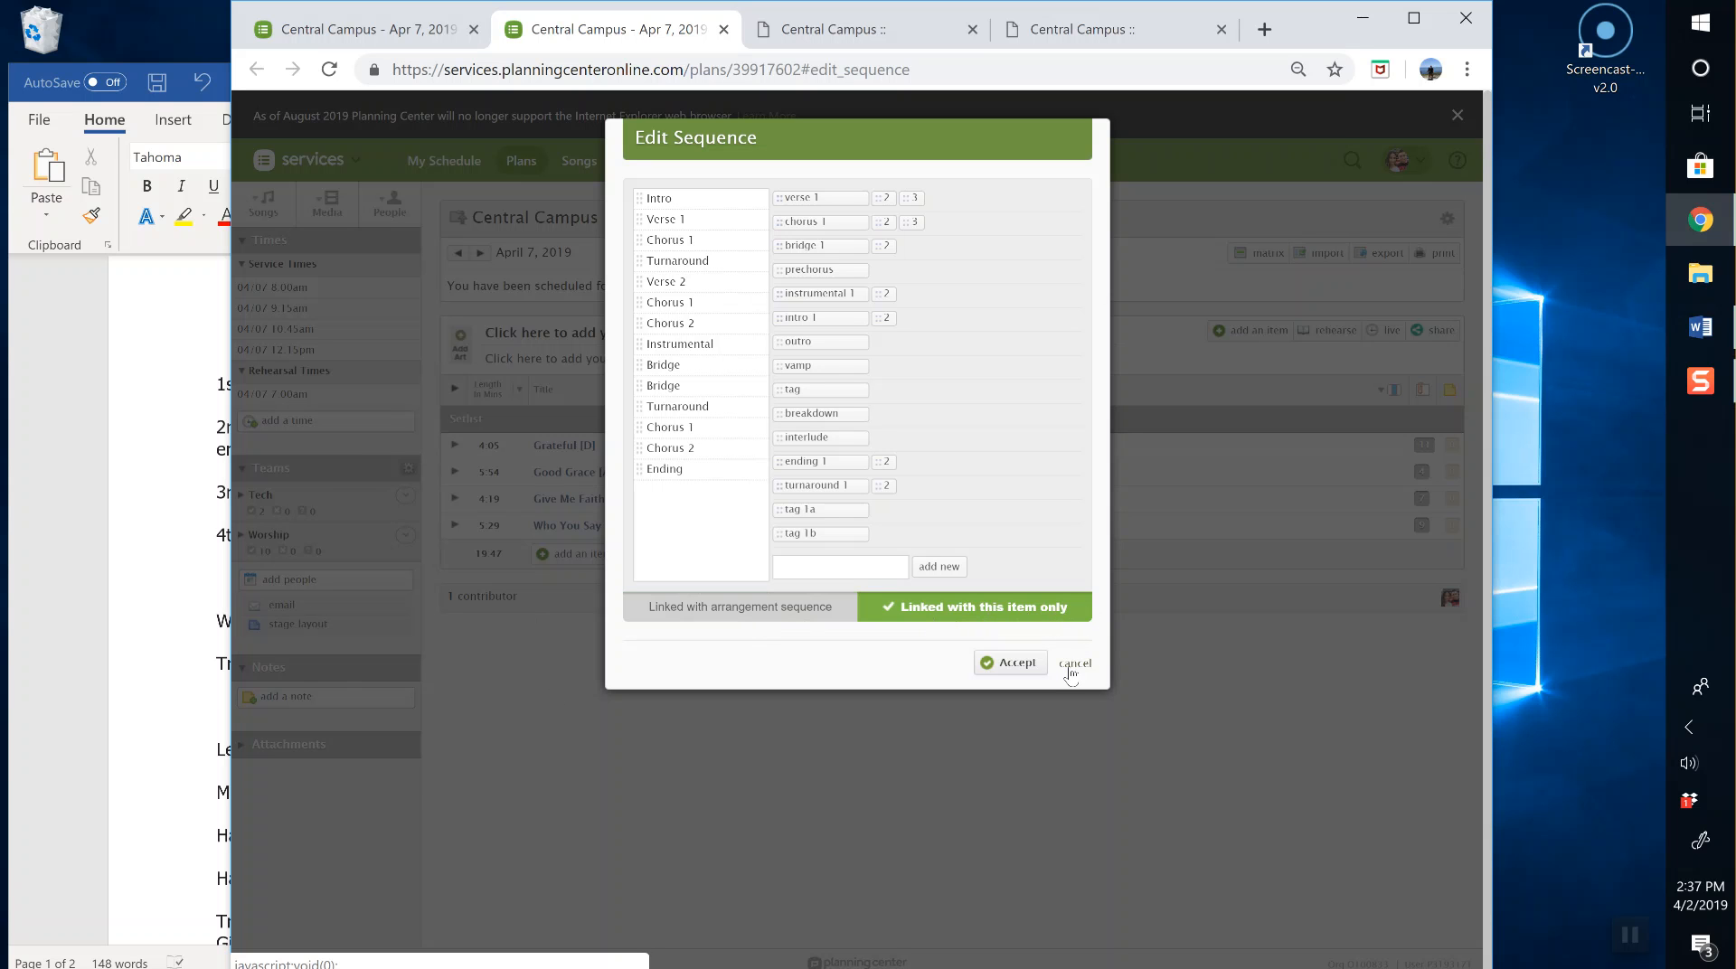
{"action": "left_click", "coordinate": [824, 608]}
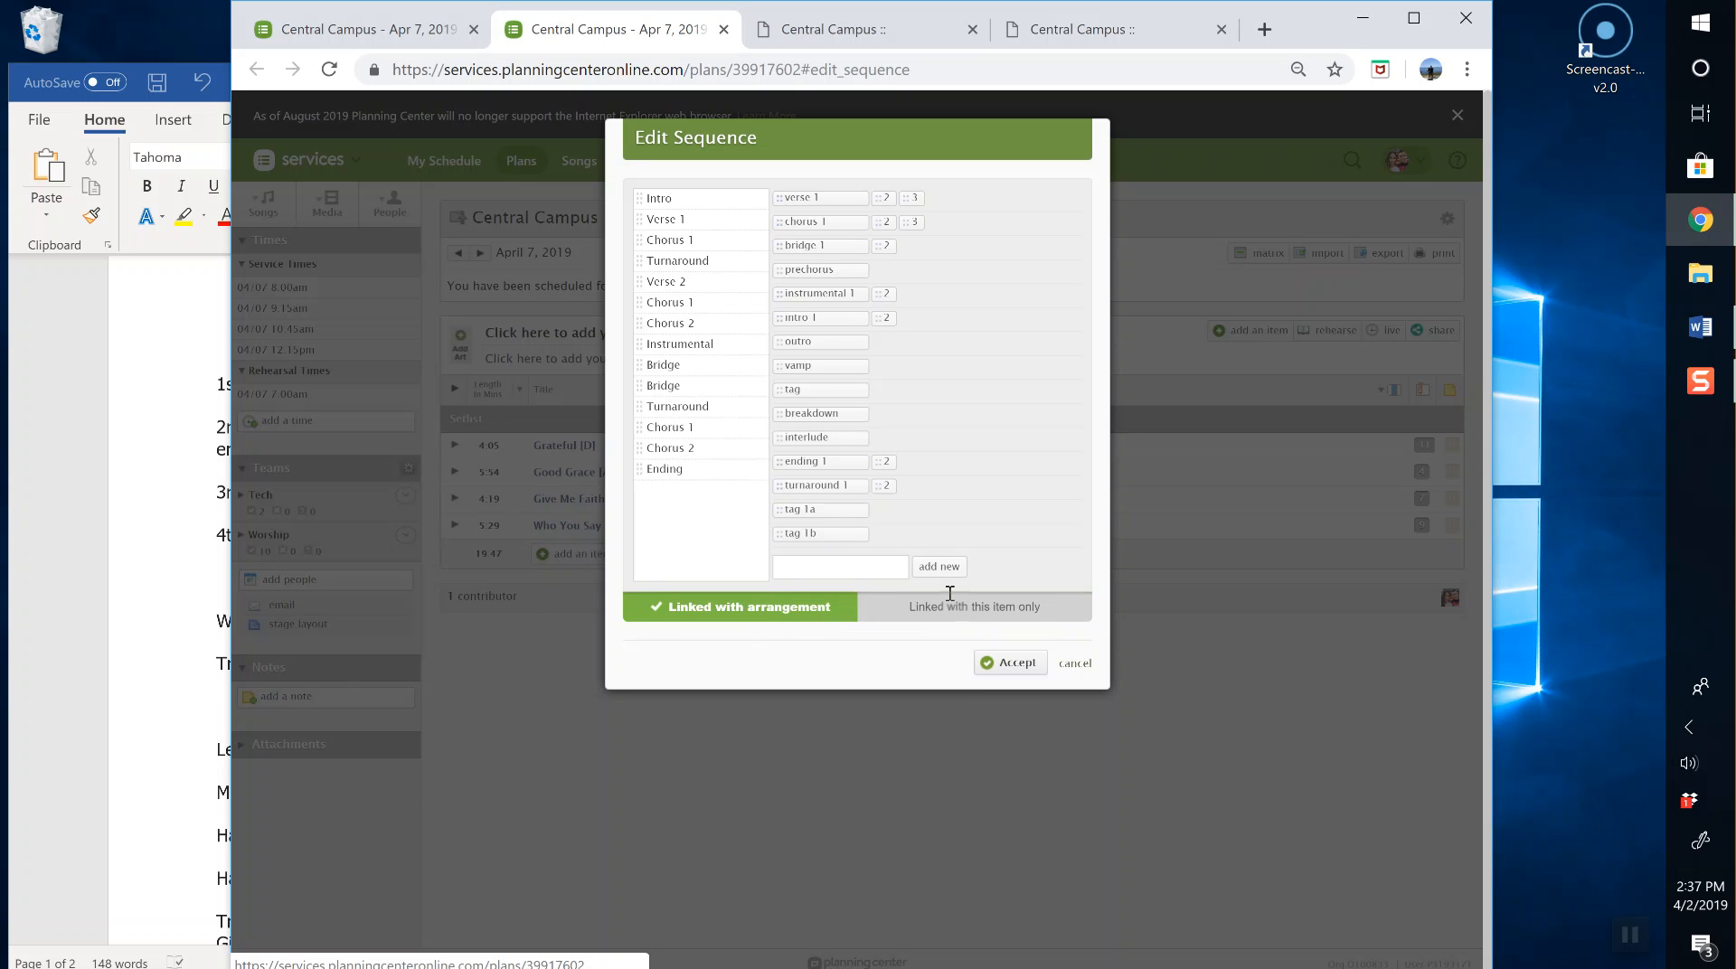
{"action": "left_click", "coordinate": [1072, 665]}
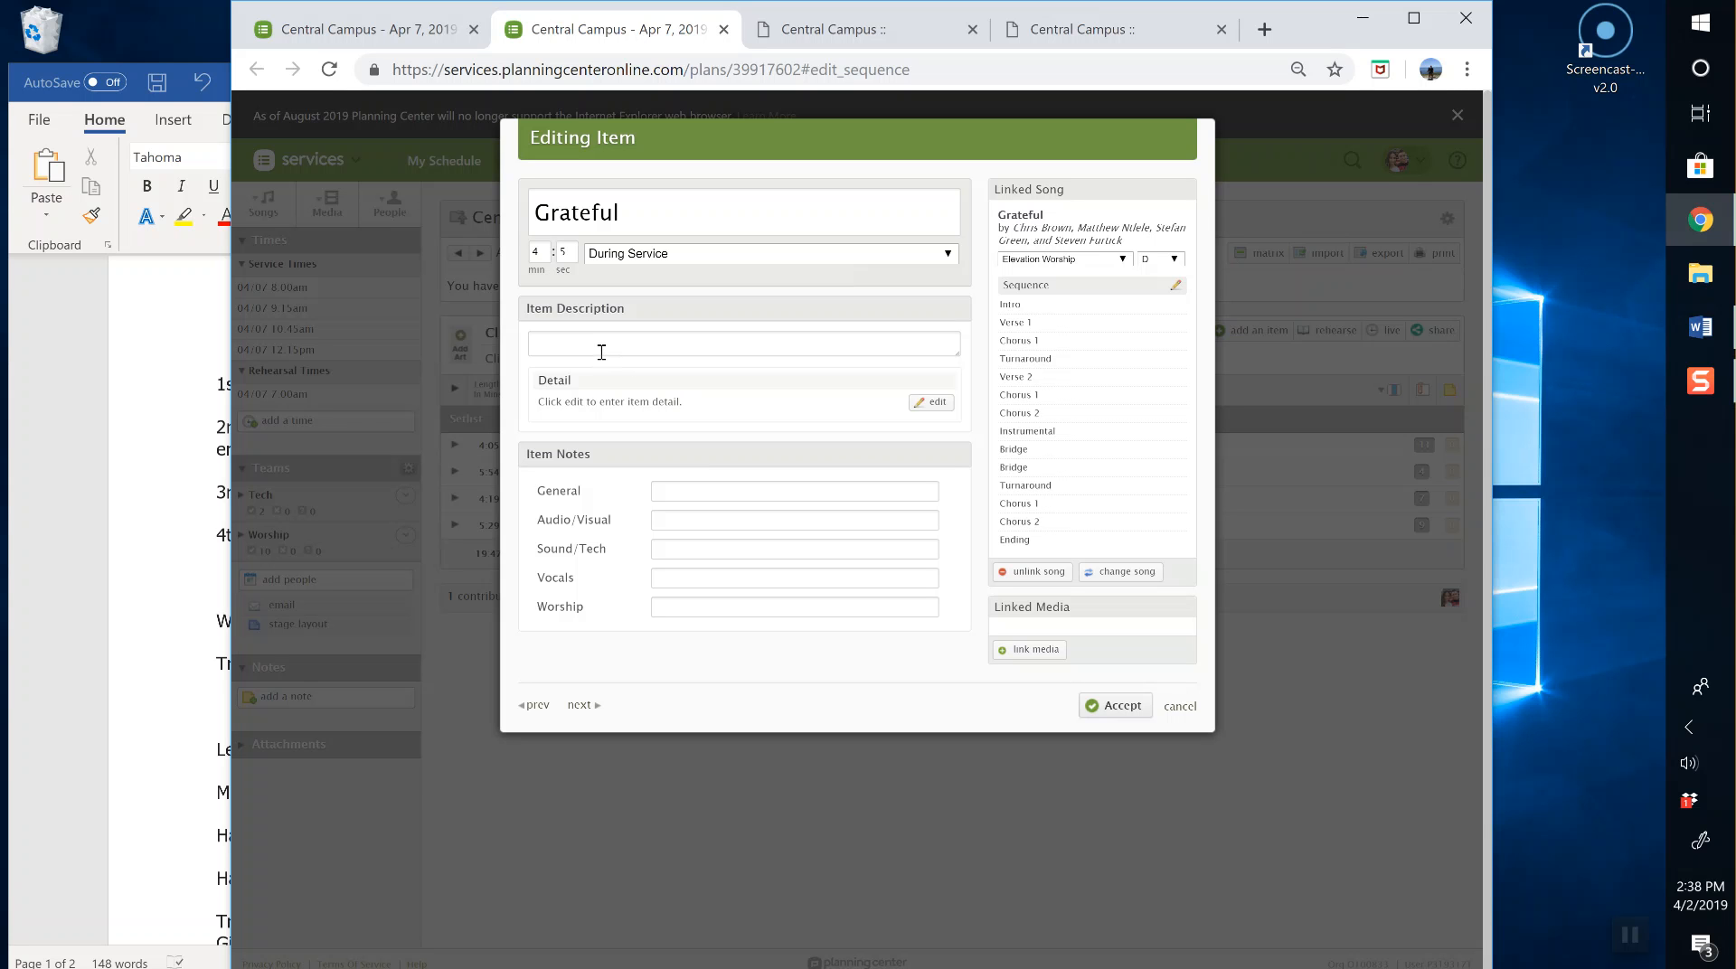
Step: Cut the Welcome-through-Harmony 2 notes block from Word and return to Grateful's item description
{"action": "left_click", "coordinate": [93, 369]}
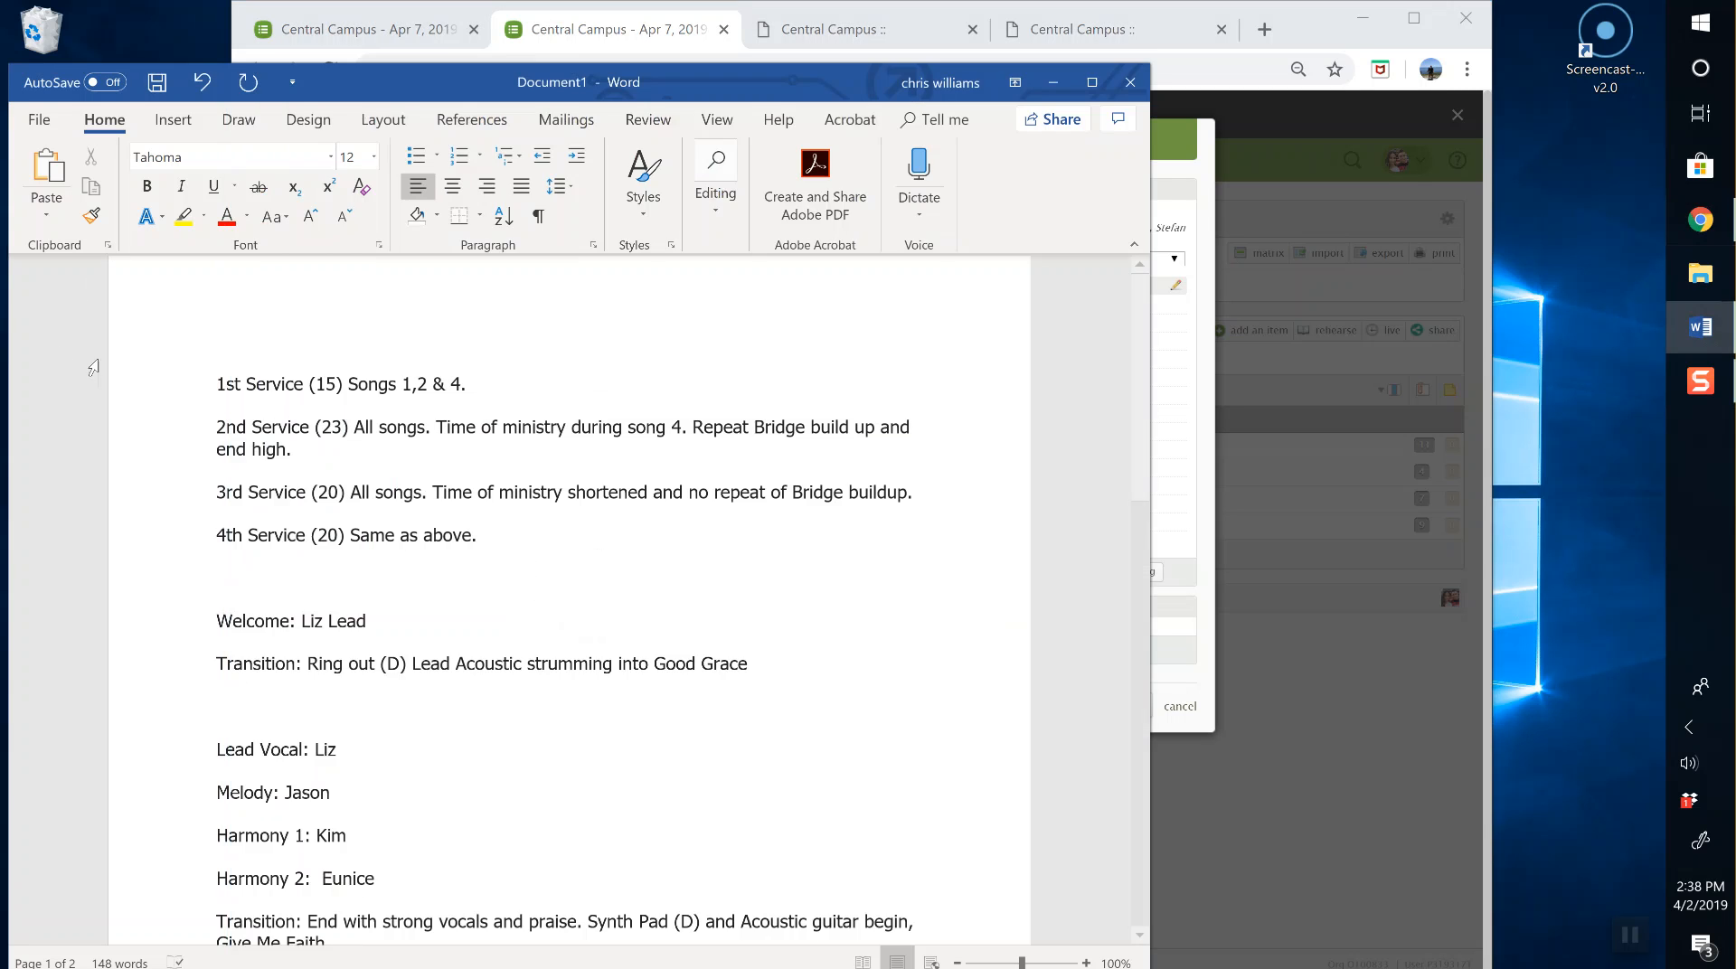
{"action": "scroll", "coordinate": [213, 588], "scroll_direction": "down", "scroll_amount": 4}
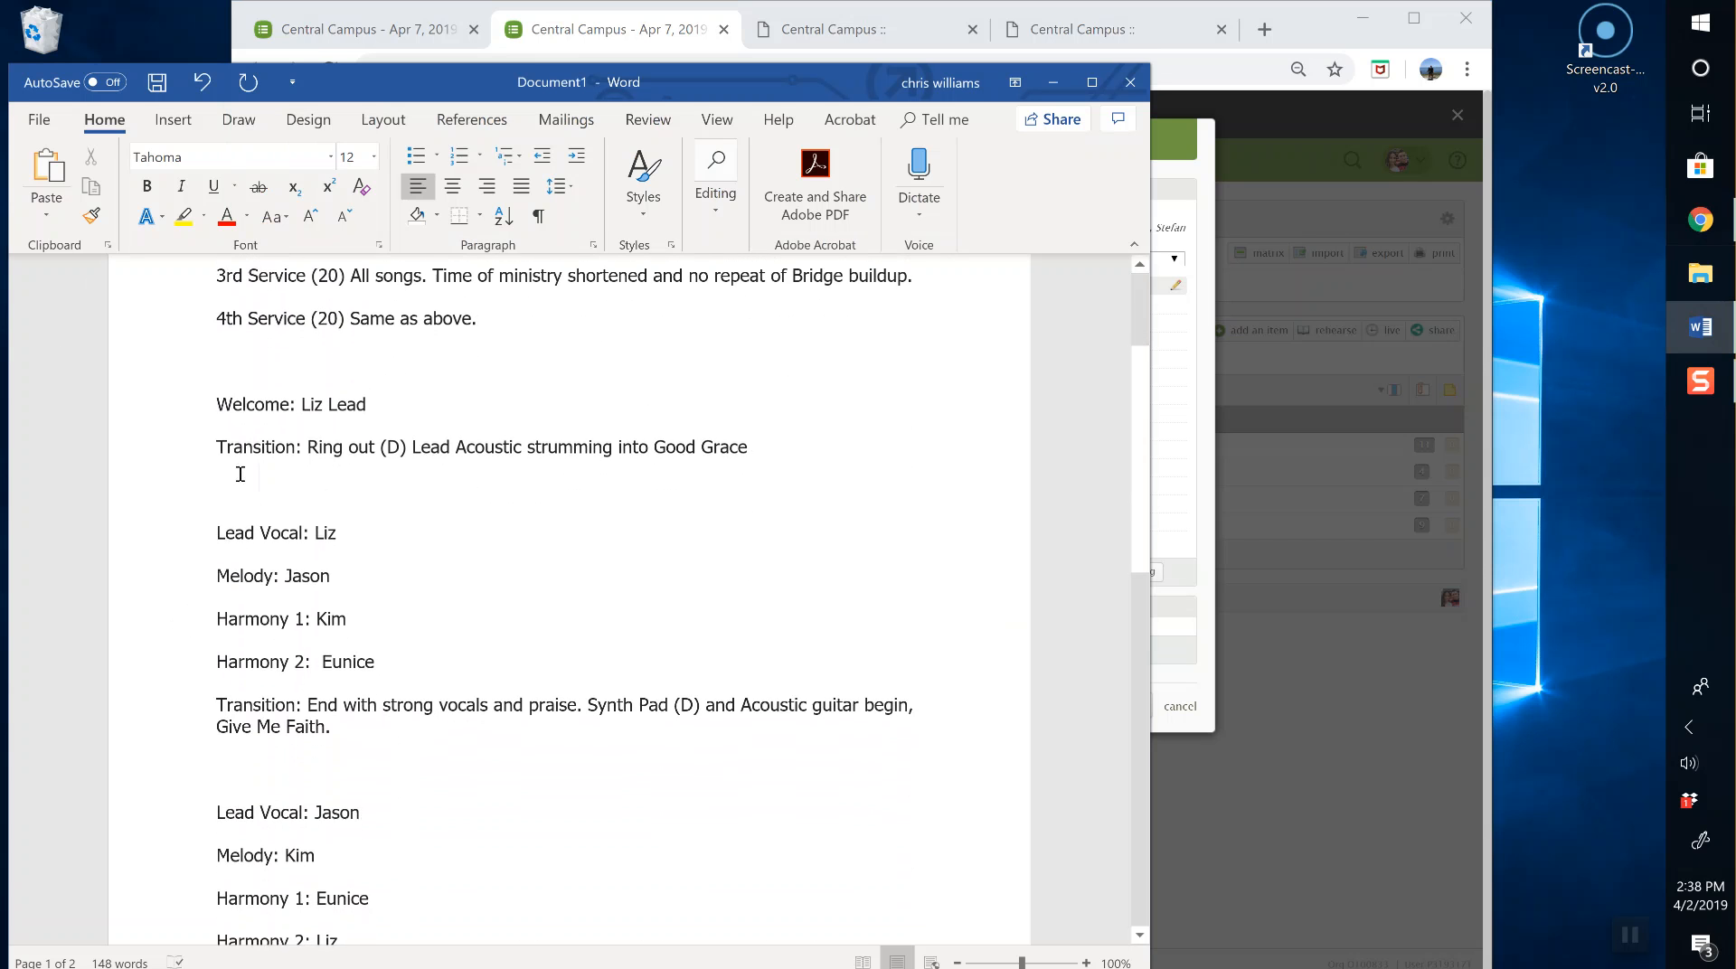
{"action": "left_click_drag", "start_coordinate": [217, 403], "coordinate": [450, 676]}
{"action": "right_click", "coordinate": [316, 593]}
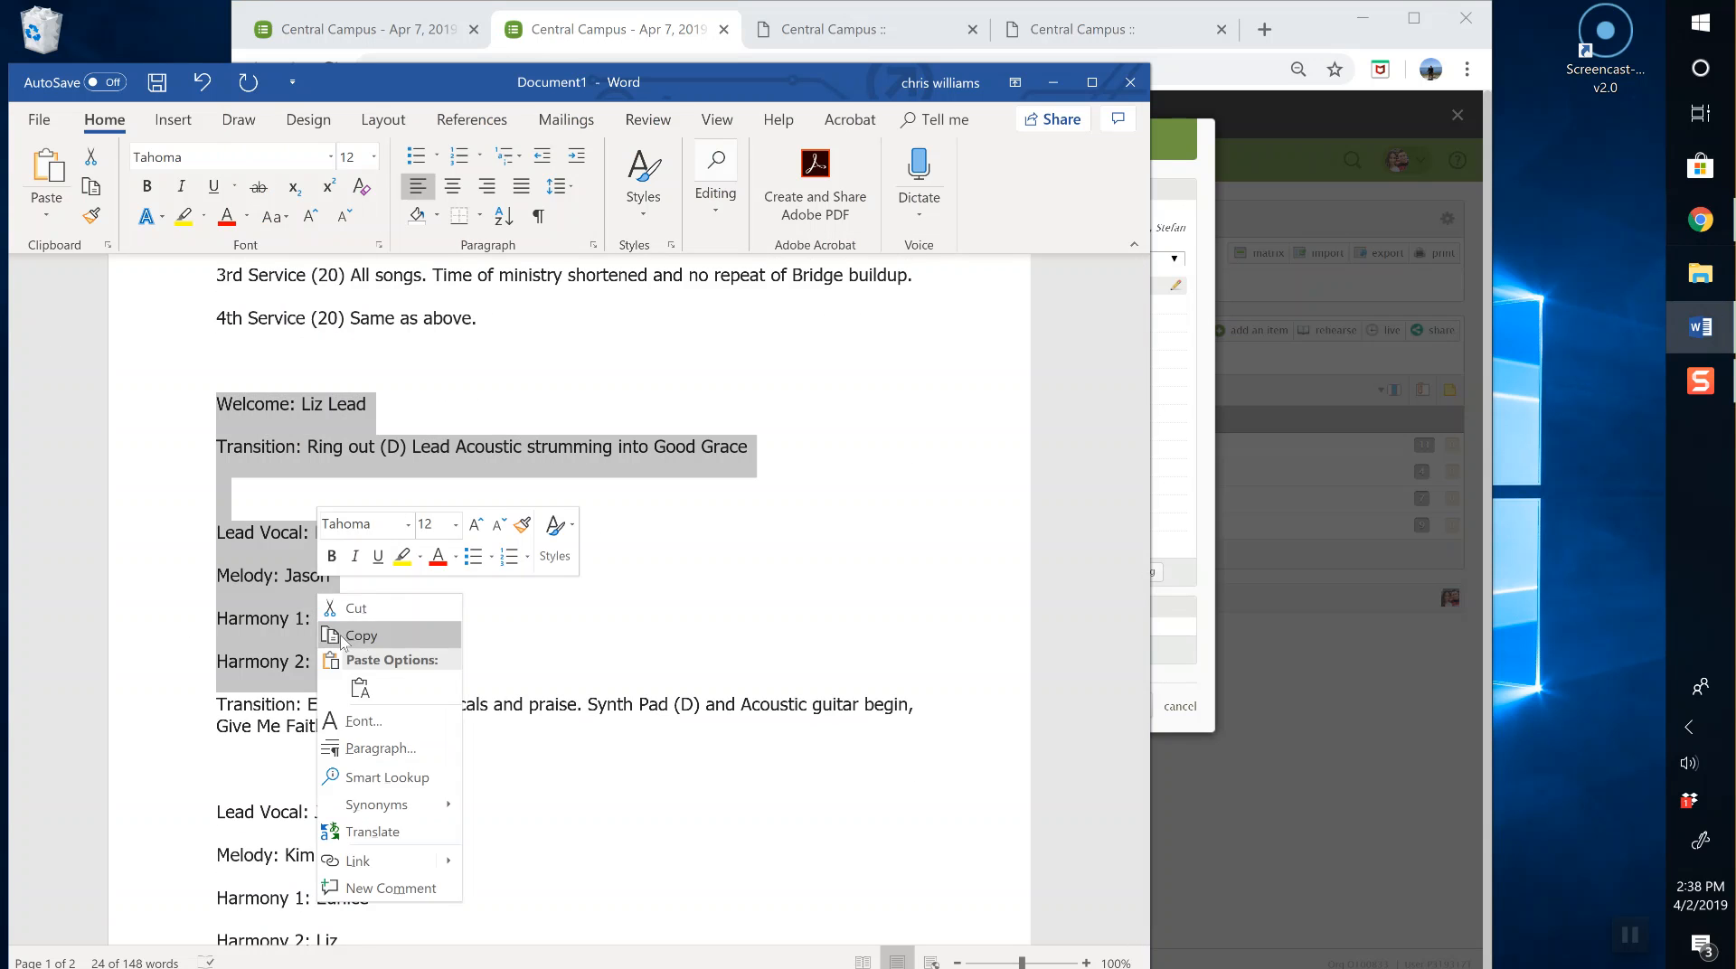
{"action": "left_click", "coordinate": [351, 606]}
{"action": "left_click", "coordinate": [1190, 446]}
{"action": "left_click", "coordinate": [587, 345]}
{"action": "right_click", "coordinate": [586, 345]}
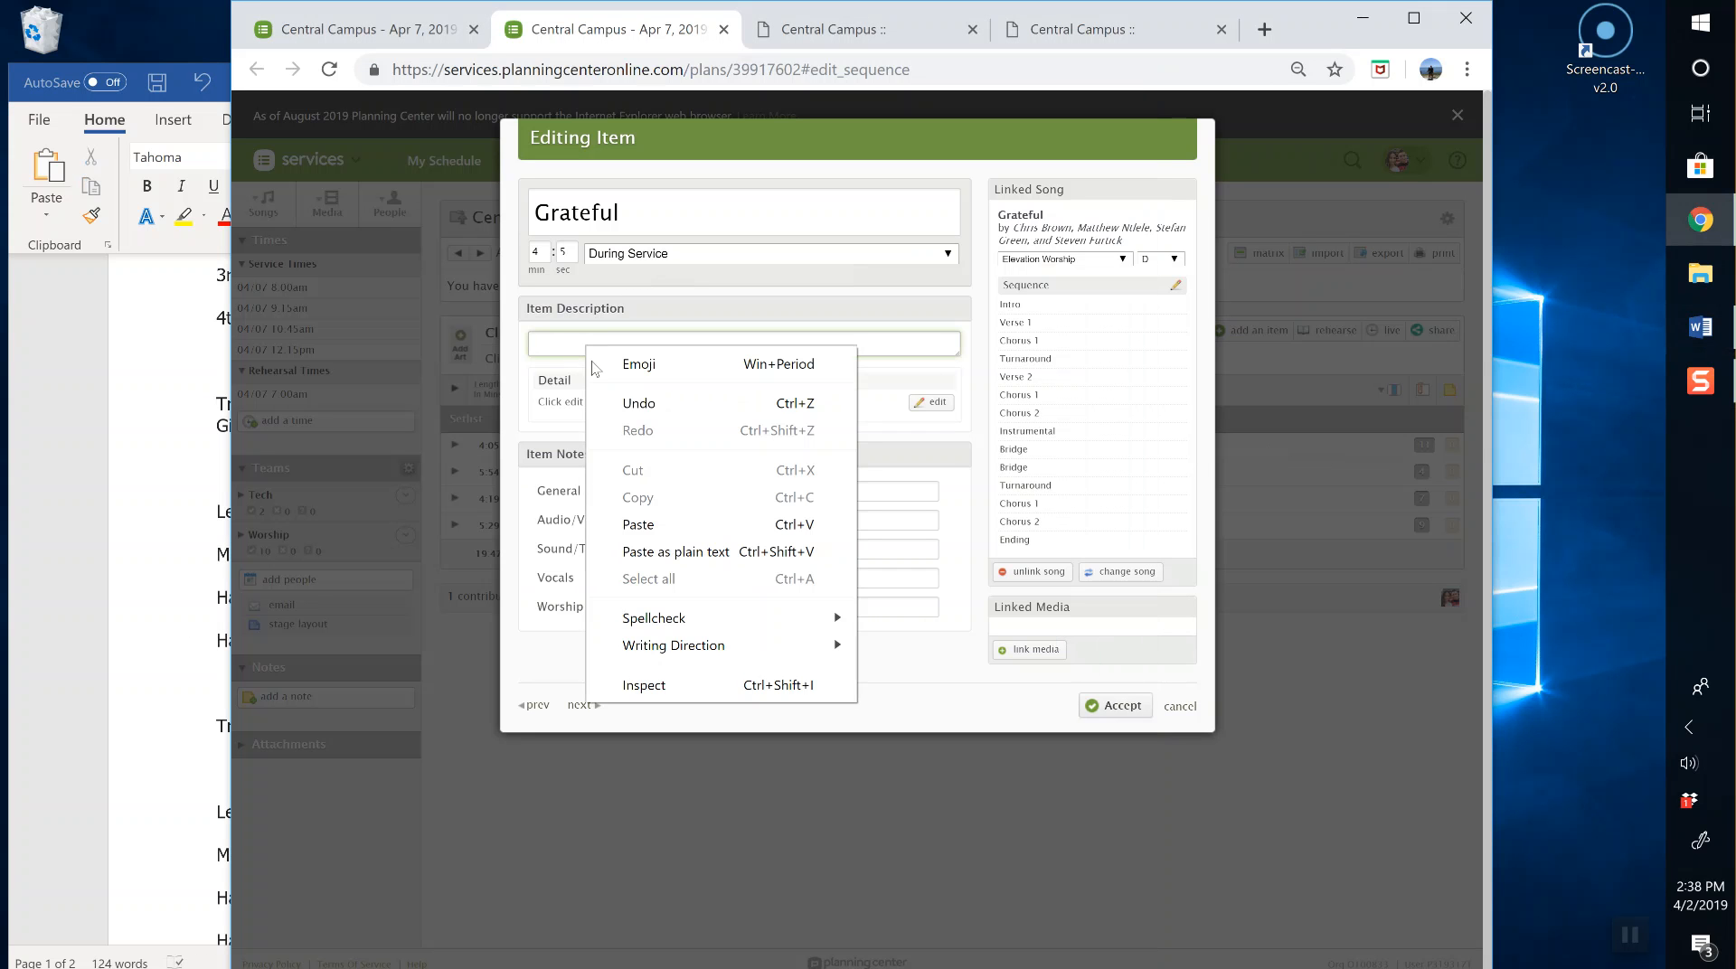
Step: Paste the welcome, transition and vocal notes into Grateful's description, then save and advance to Good Grace
{"action": "left_click", "coordinate": [637, 528]}
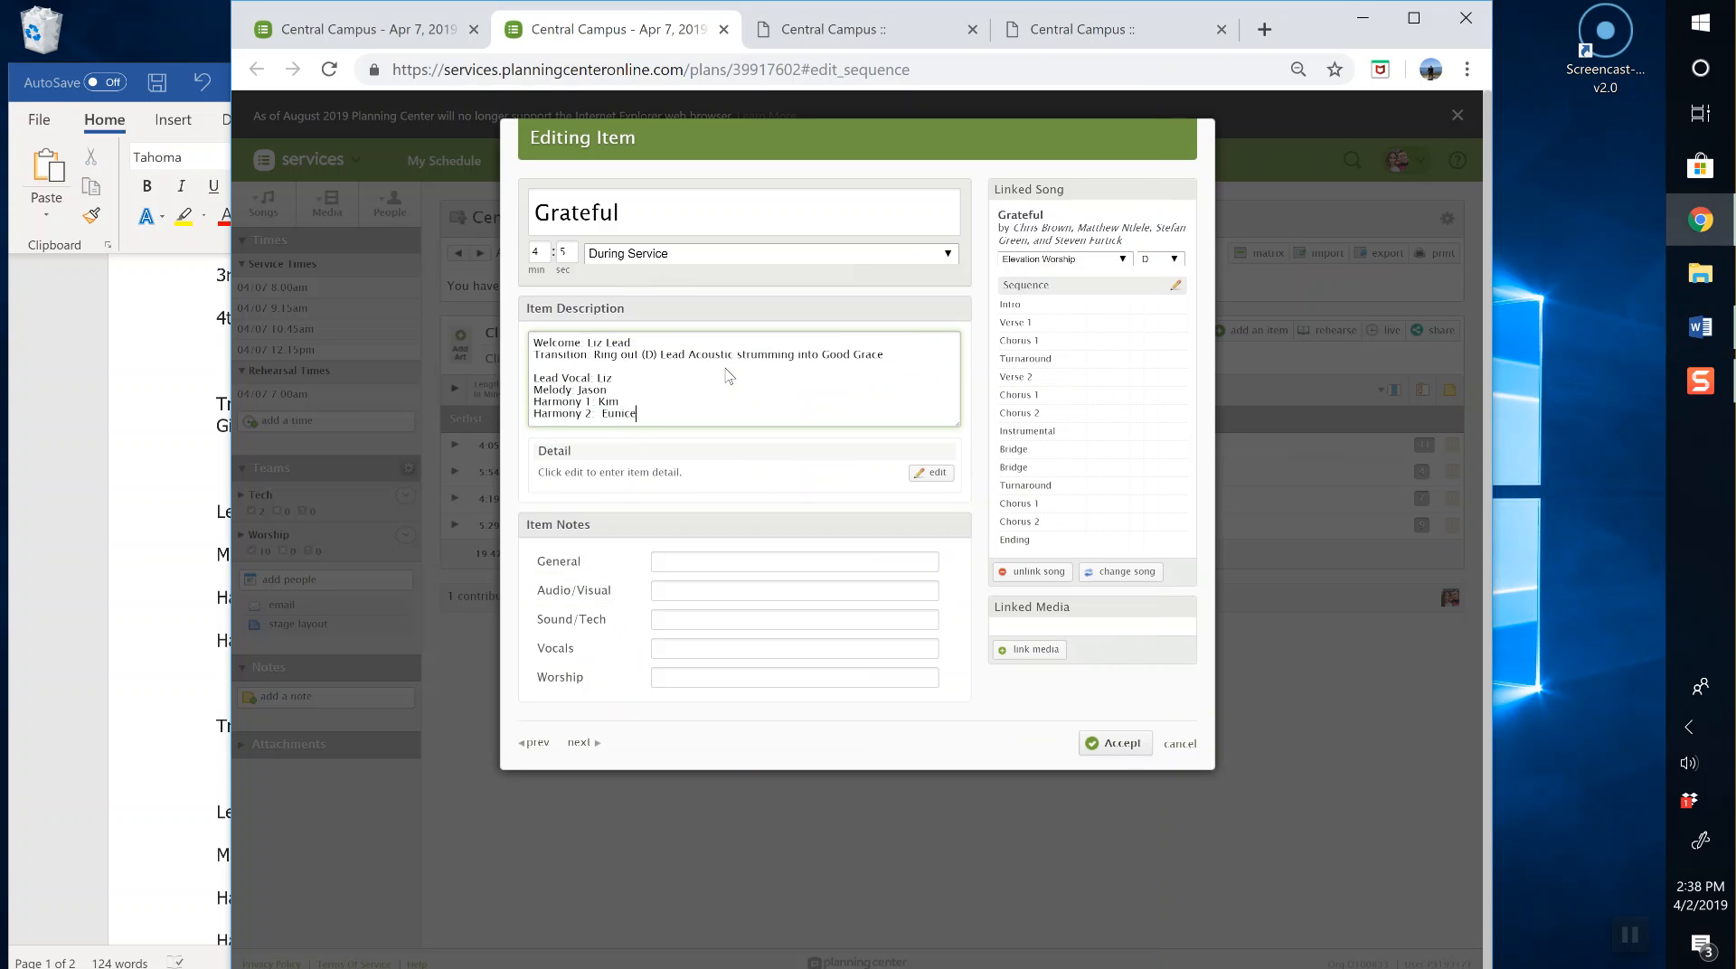
{"action": "double_click", "coordinate": [583, 457]}
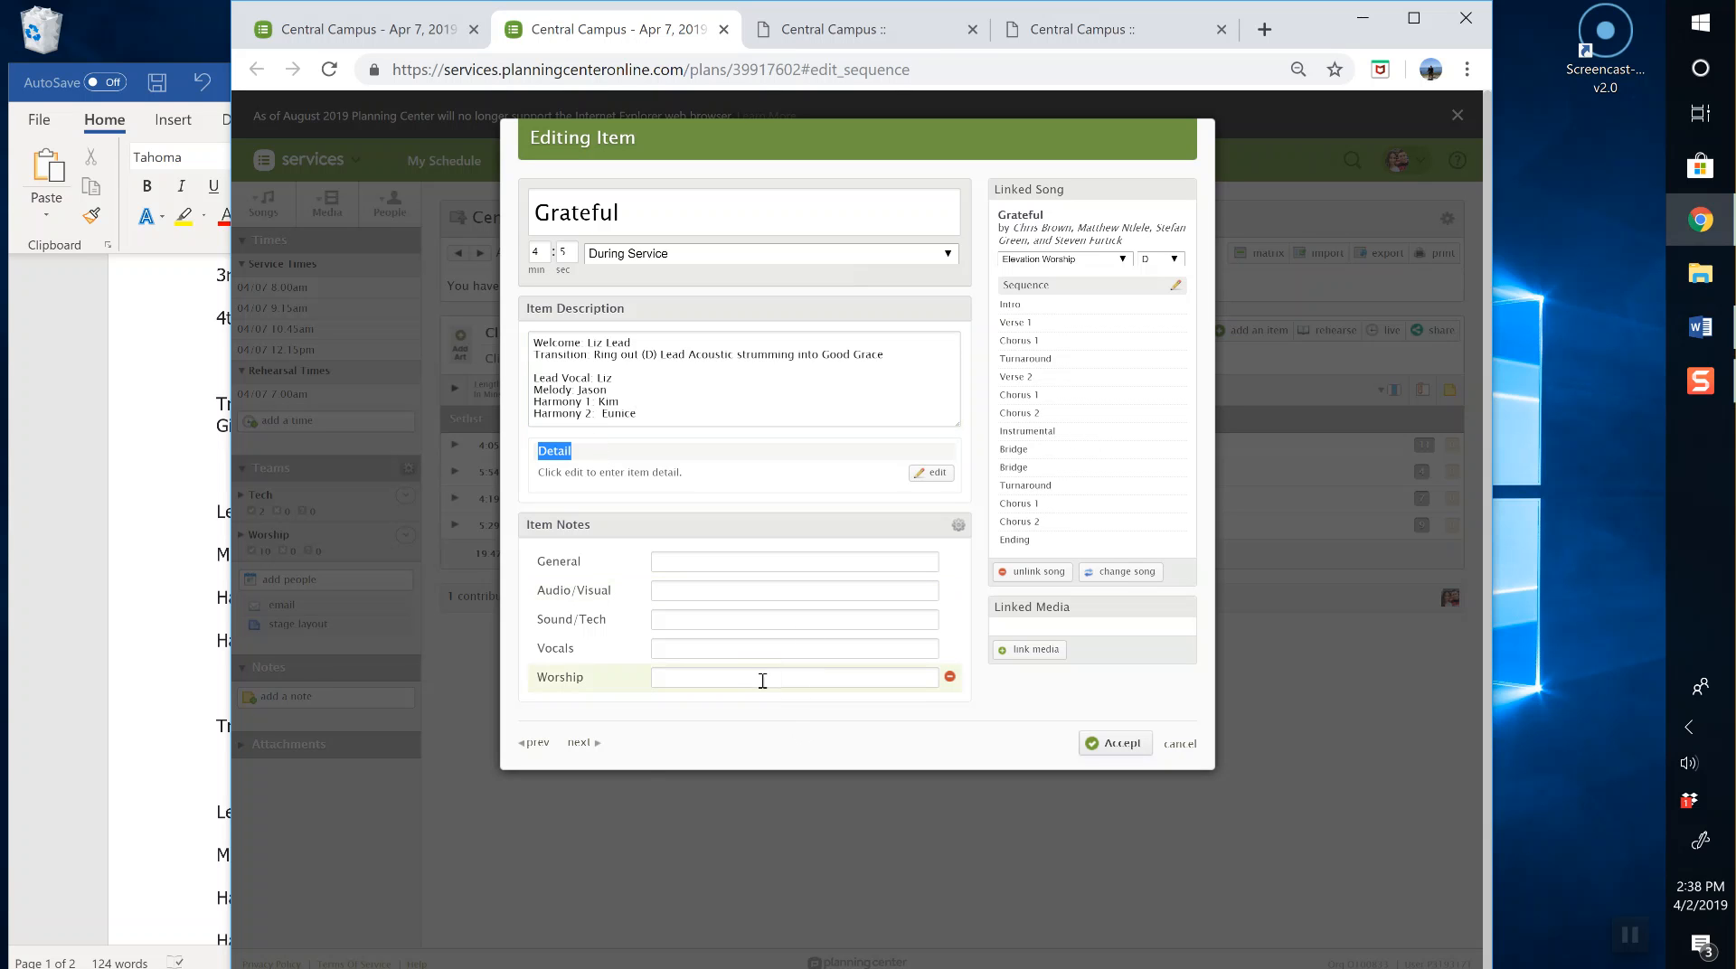
{"action": "left_click", "coordinate": [590, 743]}
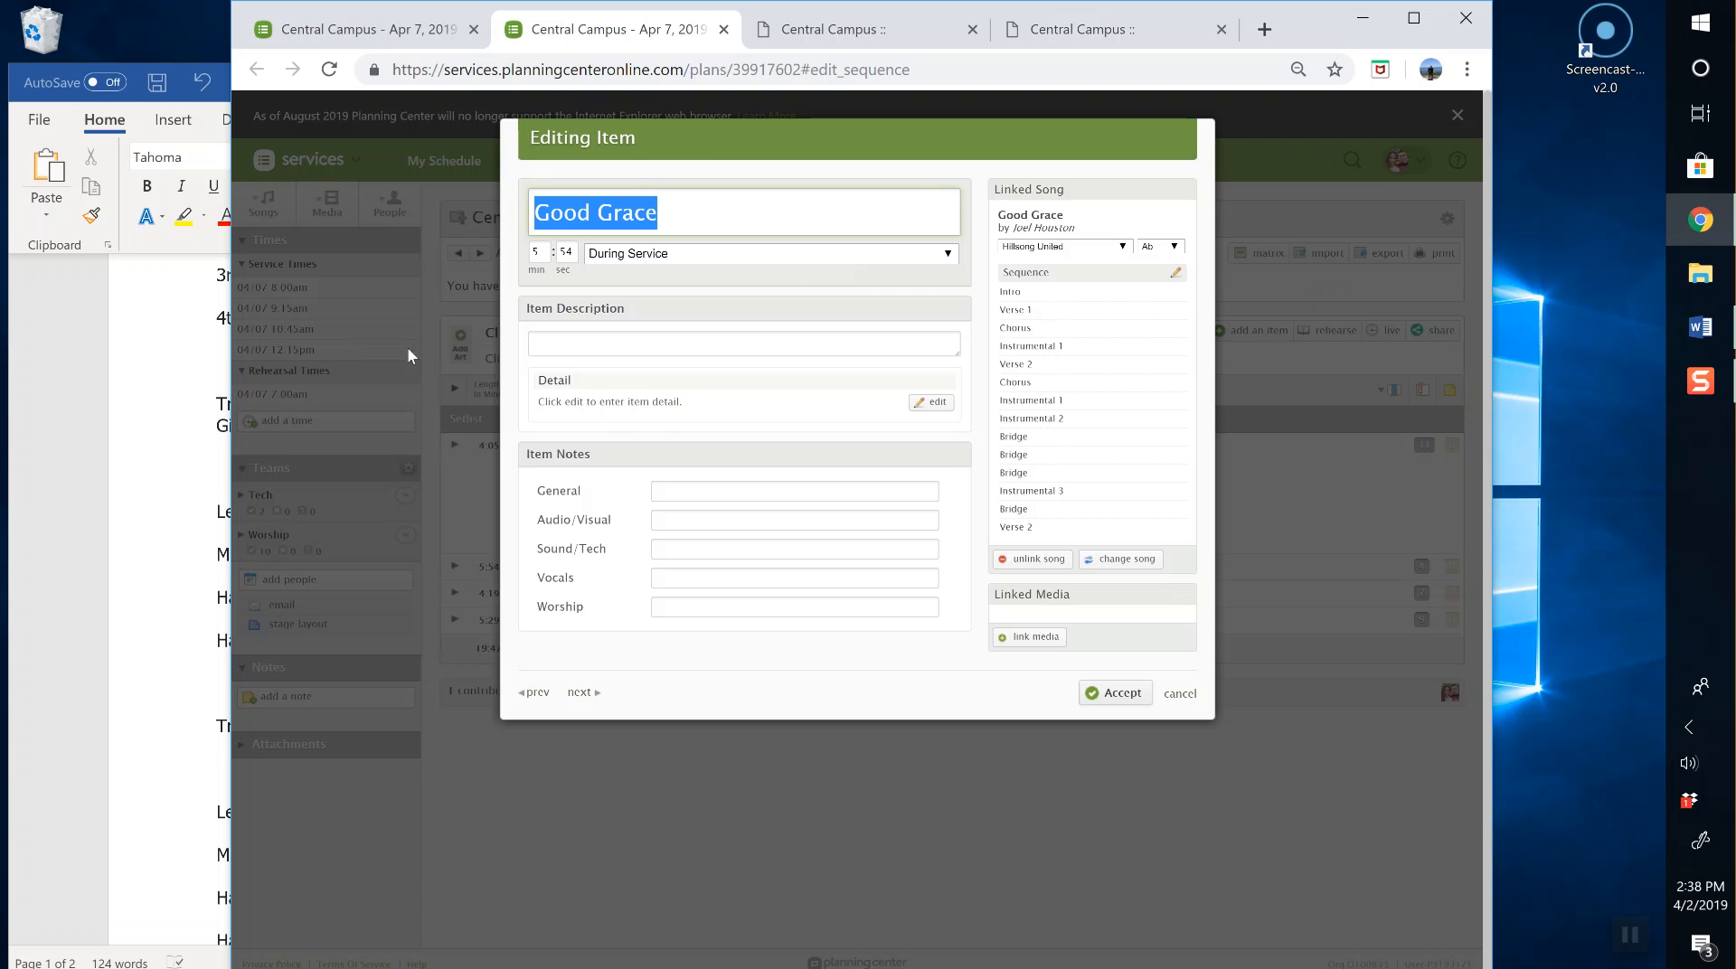
Step: Move Good Grace's transition and vocal notes from Word into its item description and save
{"action": "left_click", "coordinate": [147, 470]}
{"action": "left_click_drag", "start_coordinate": [215, 404], "coordinate": [387, 639]}
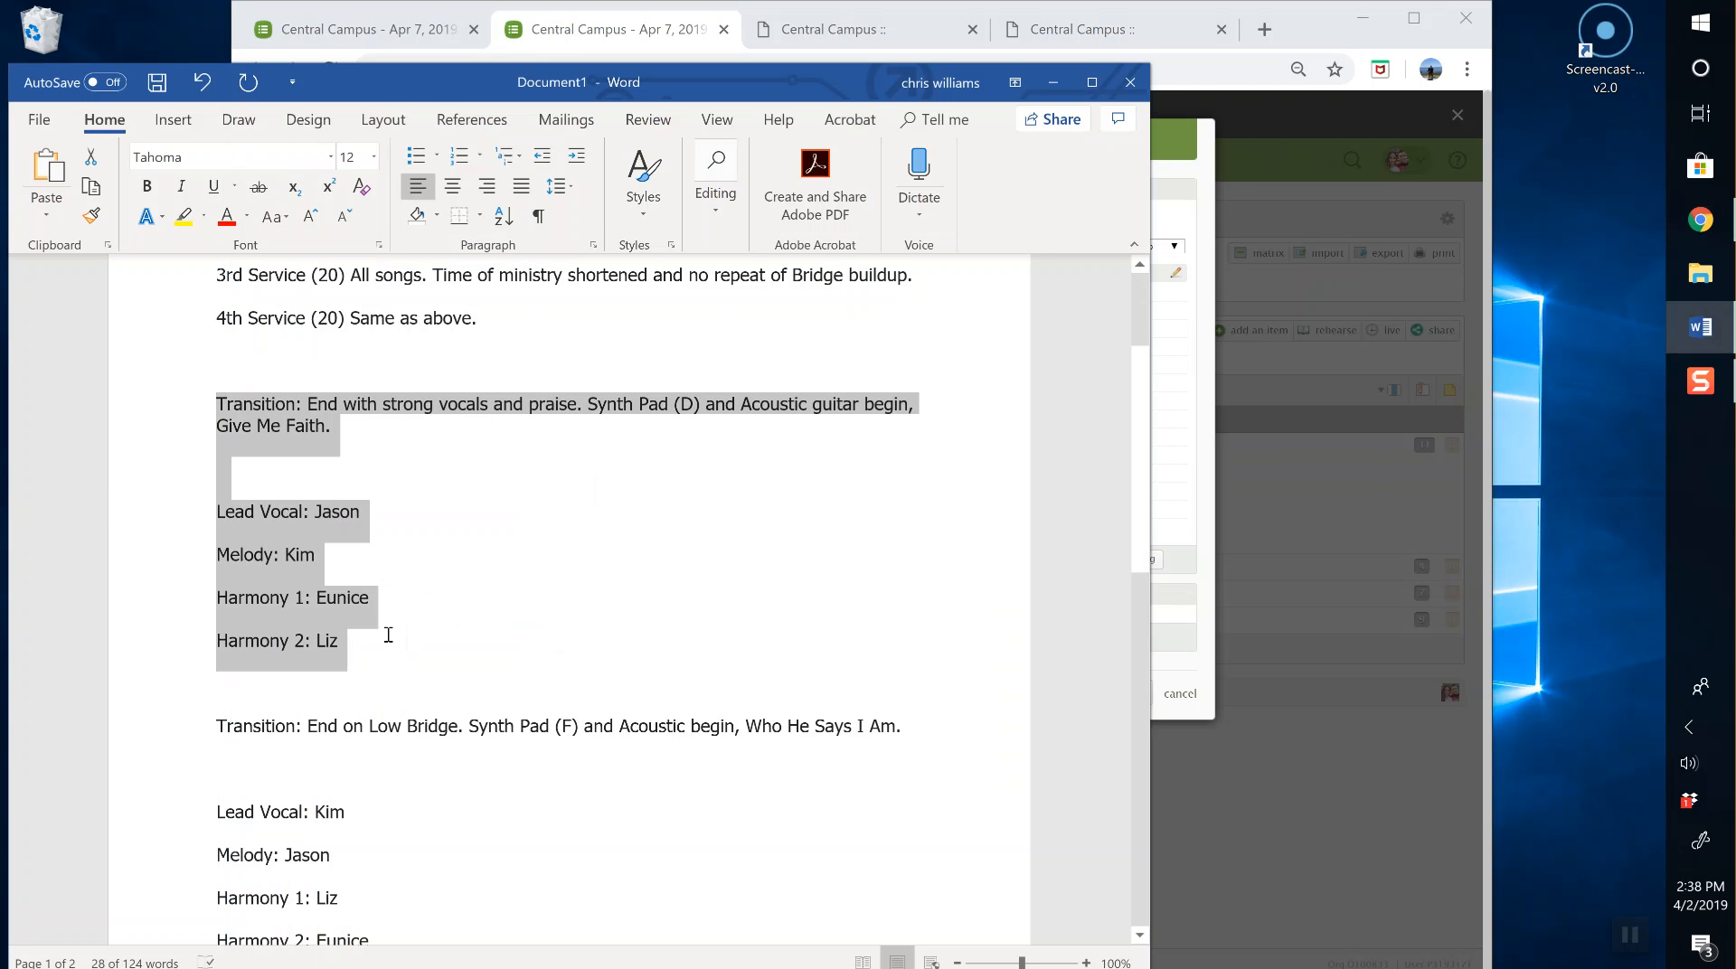
{"action": "key", "text": "ctrl+x"}
{"action": "left_click", "coordinate": [1218, 459]}
{"action": "left_click", "coordinate": [734, 349]}
{"action": "key", "text": "ctrl+v"}
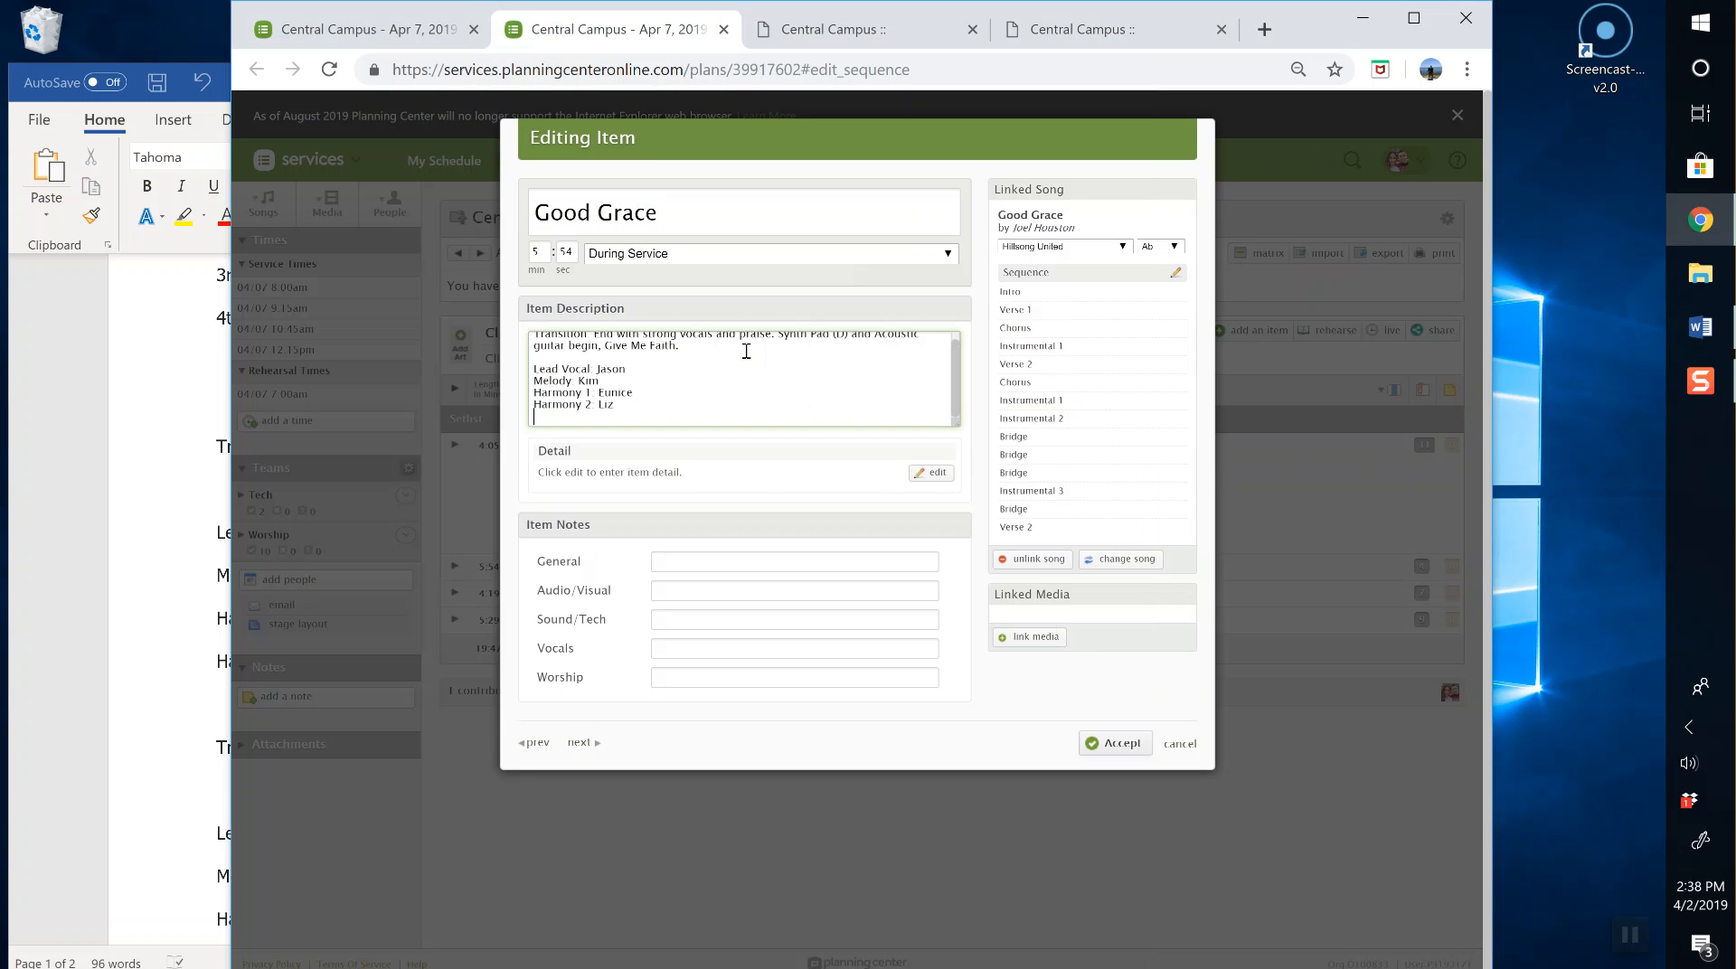
{"action": "left_click", "coordinate": [581, 743]}
Step: Move Give Me Faith's transition and vocal notes from Word into its item description and save
{"action": "left_click", "coordinate": [222, 685]}
{"action": "left_click_drag", "start_coordinate": [211, 445], "coordinate": [416, 669]}
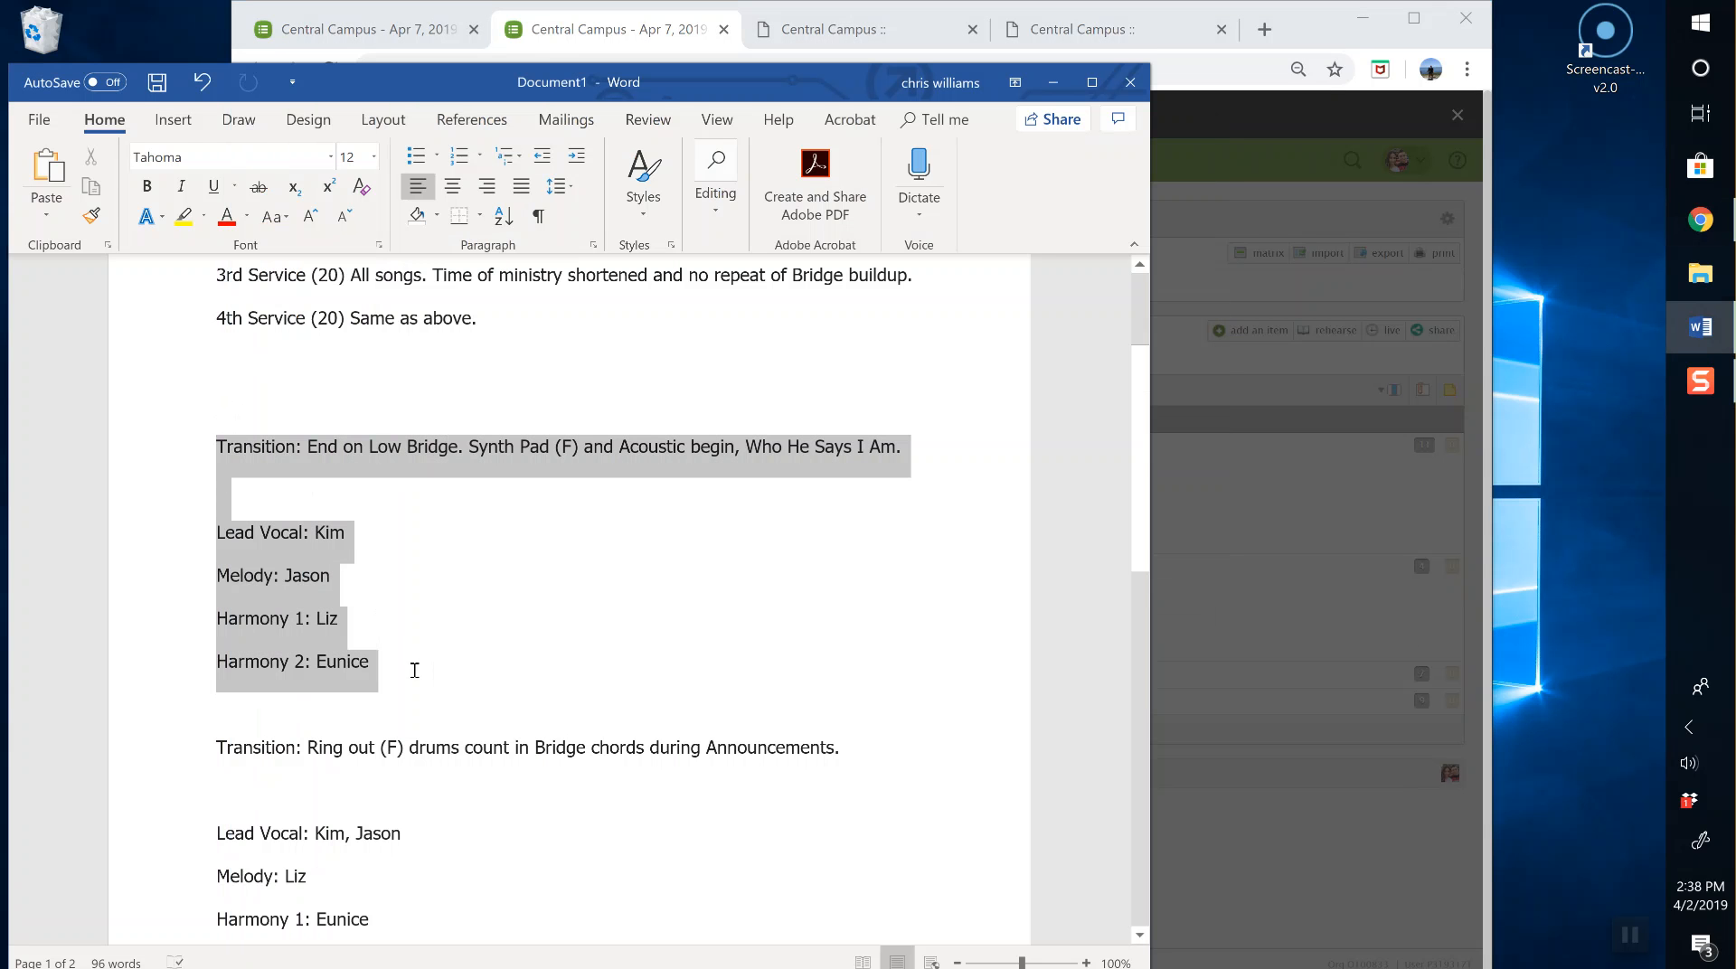
{"action": "key", "text": "ctrl+x"}
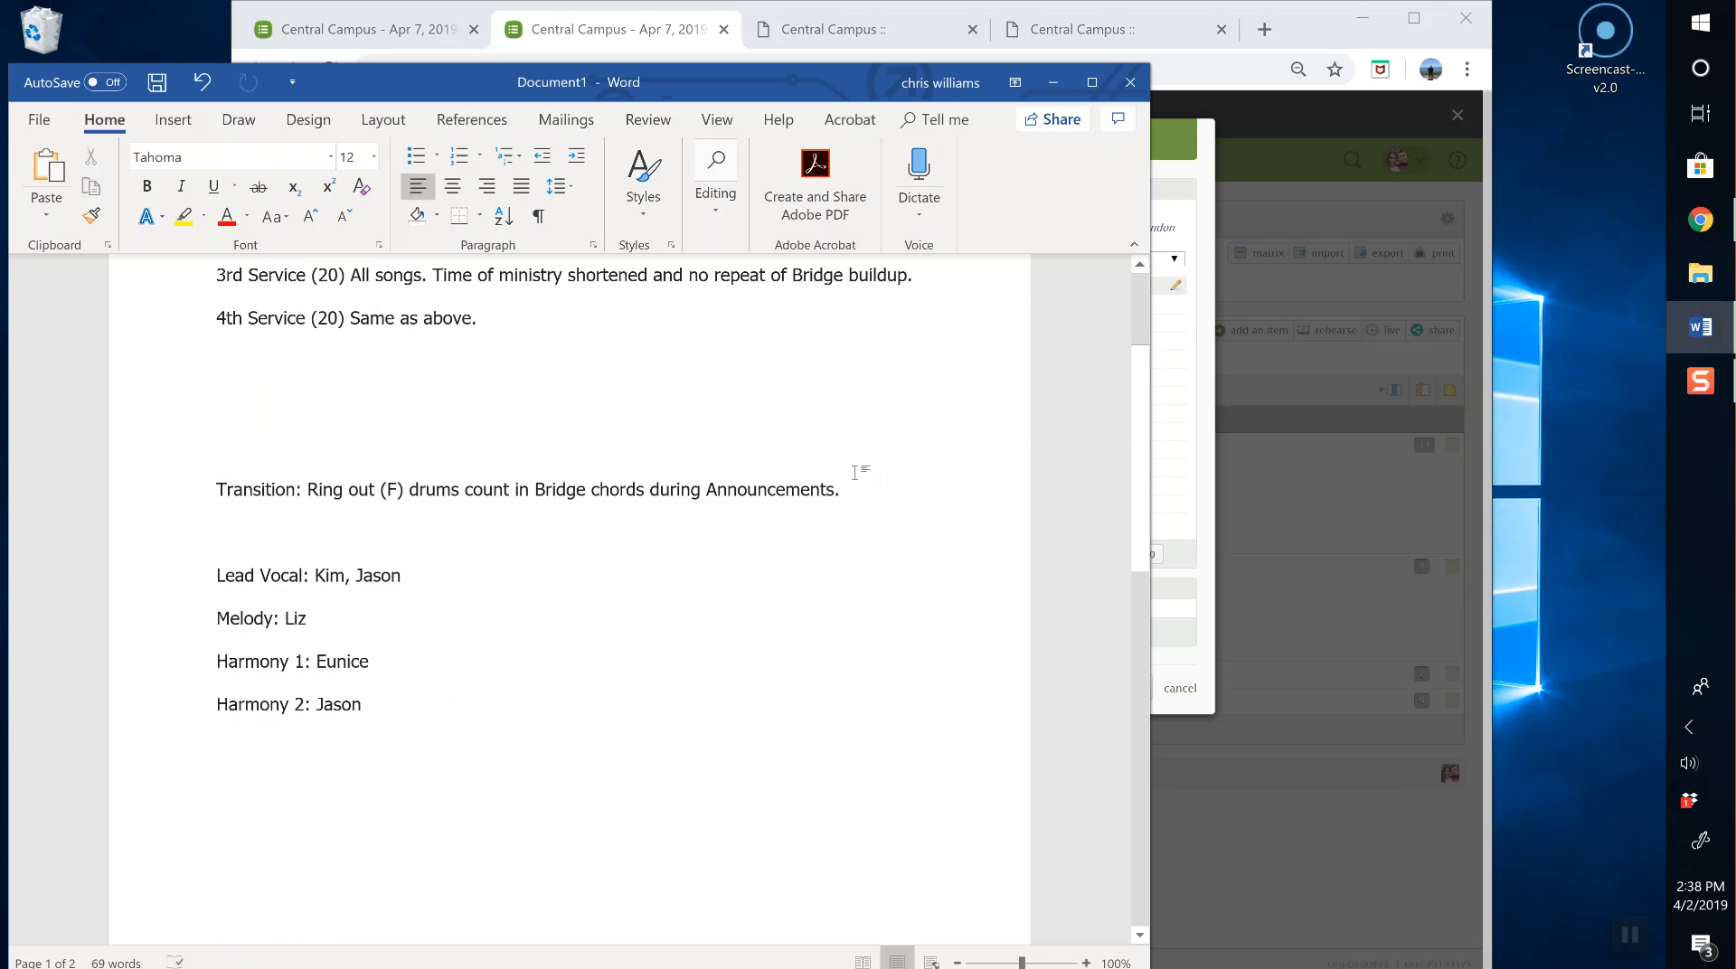
{"action": "left_click", "coordinate": [1215, 595]}
{"action": "left_click", "coordinate": [821, 338]}
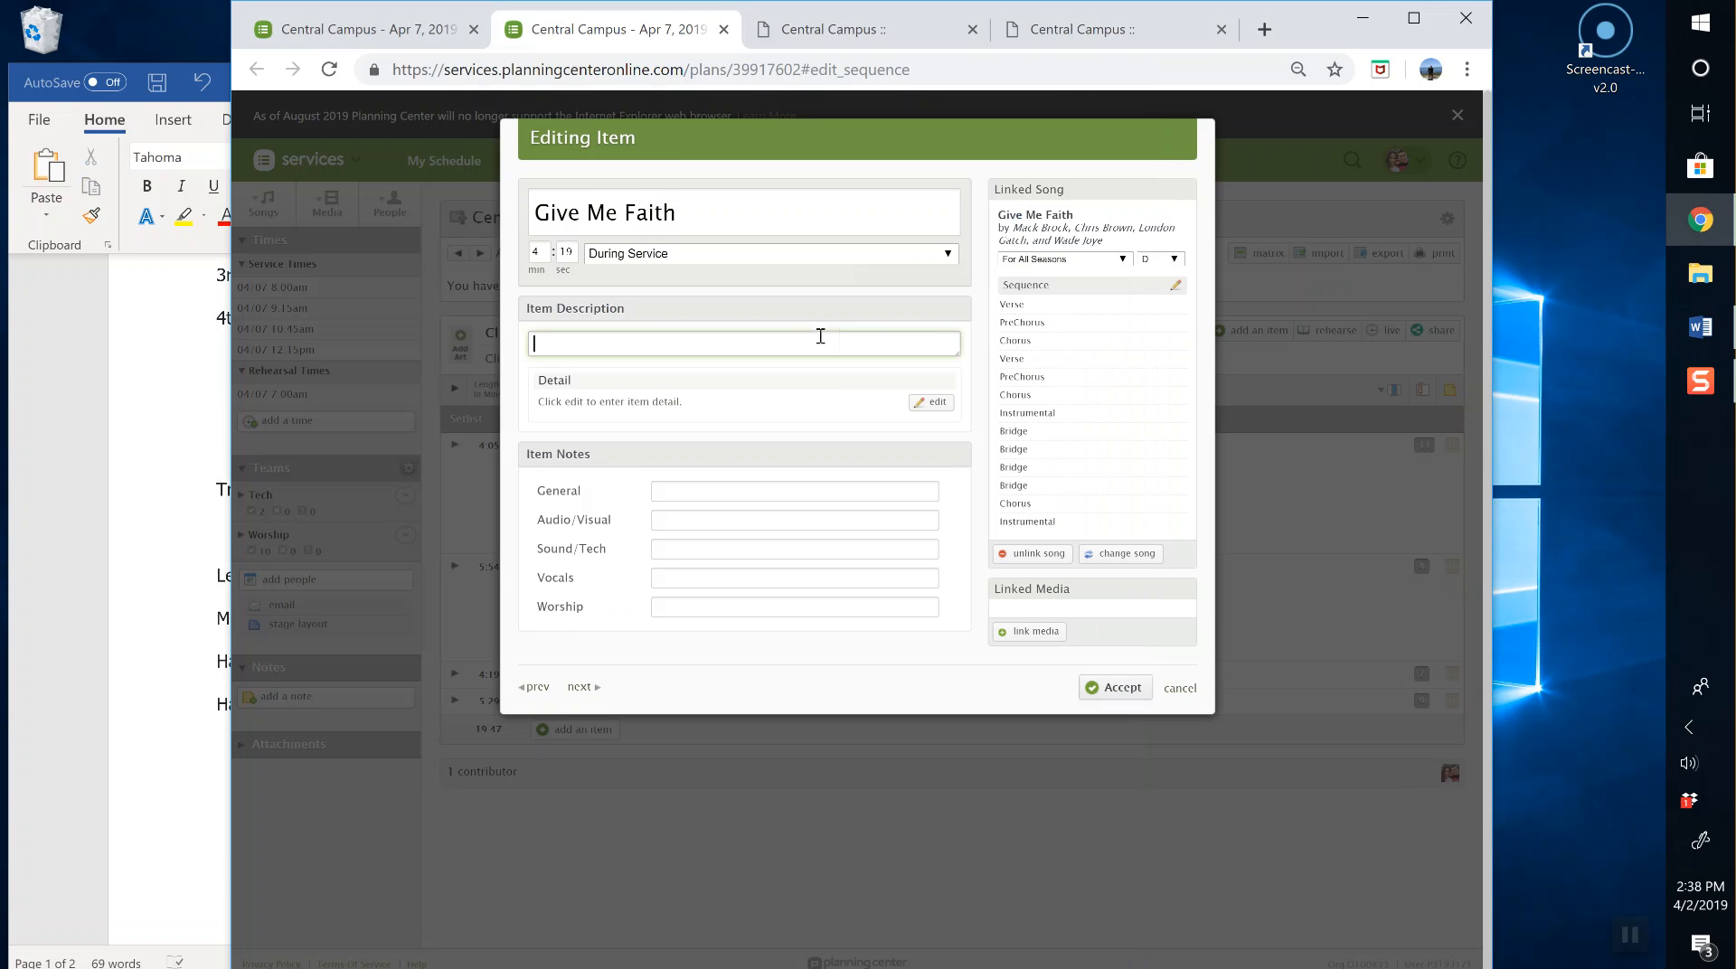
{"action": "key", "text": "ctrl+v"}
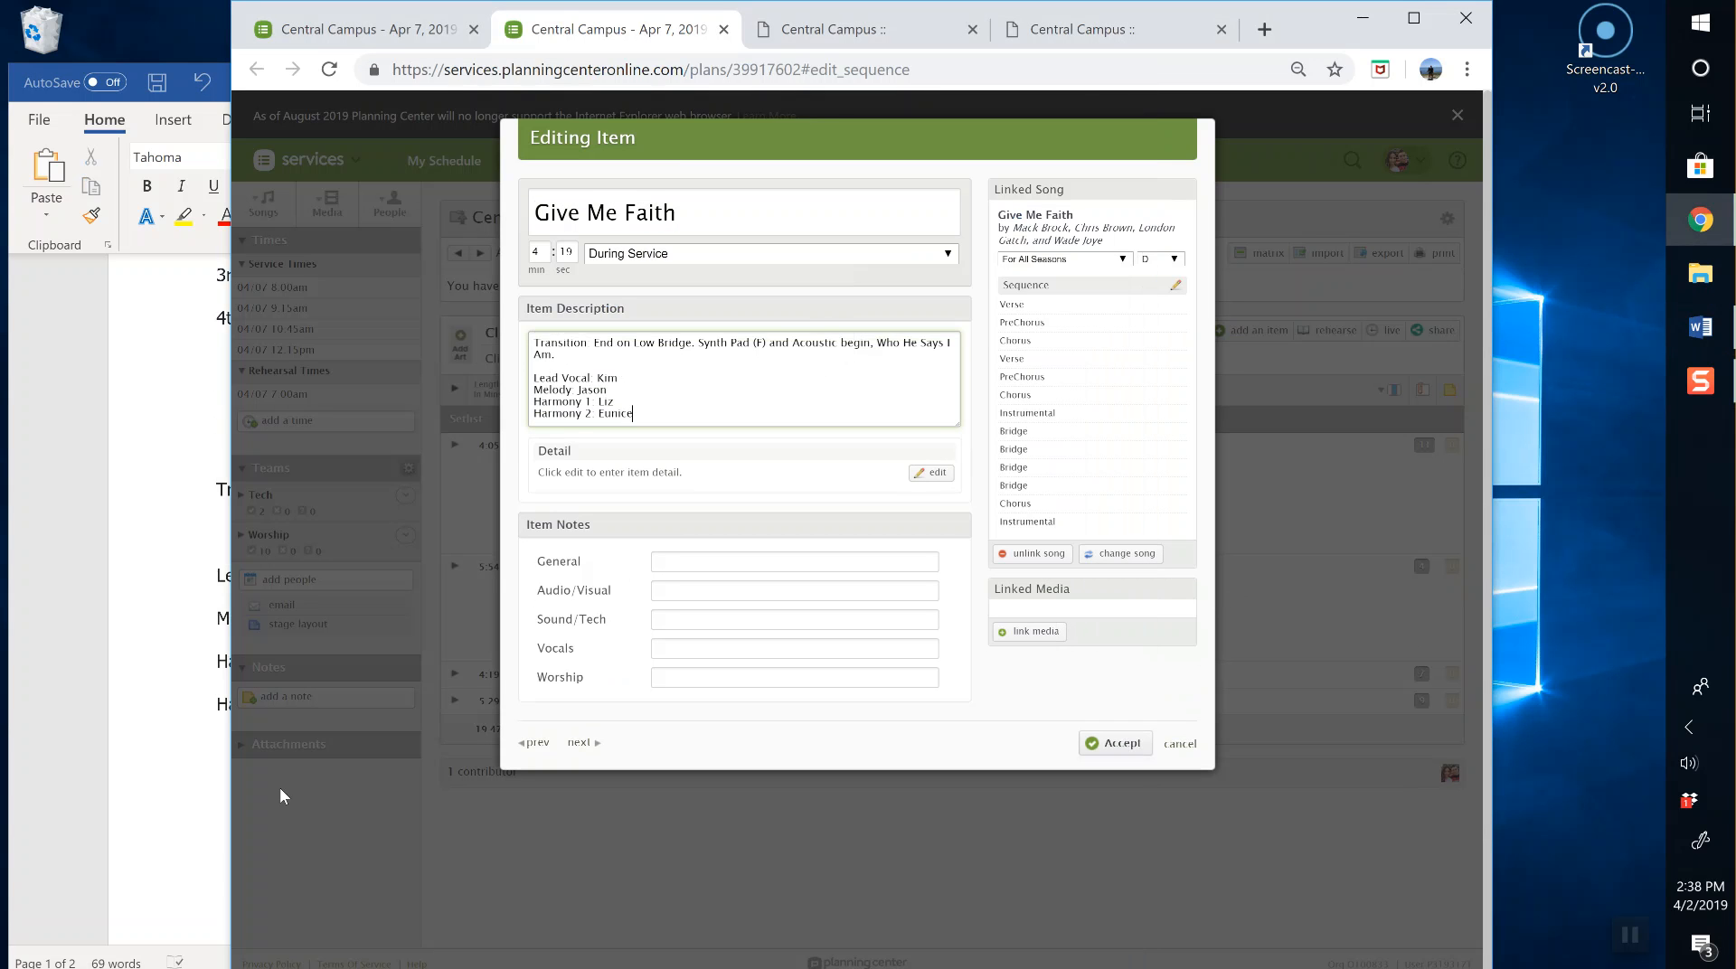
{"action": "left_click", "coordinate": [579, 742]}
Step: Cut the last notes block from Word and paste it into Who You Say I Am's description
{"action": "left_click", "coordinate": [204, 542]}
{"action": "left_click_drag", "start_coordinate": [216, 489], "coordinate": [434, 705]}
{"action": "key", "text": "ctrl+x"}
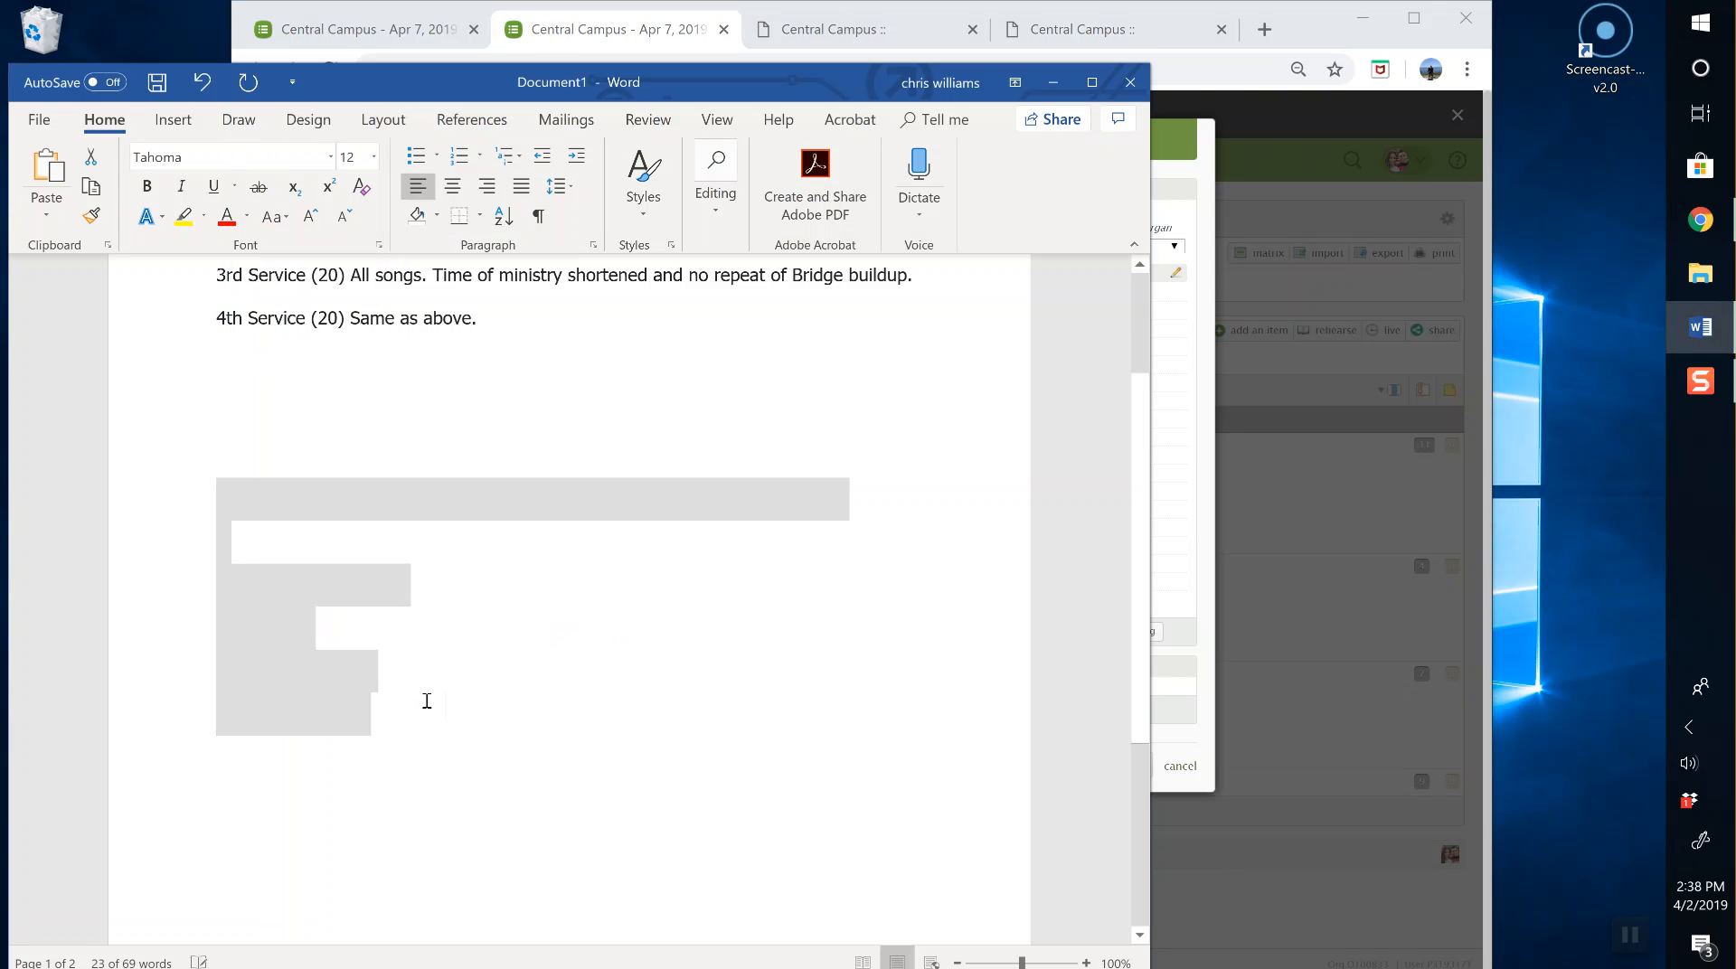
{"action": "left_click", "coordinate": [1186, 534]}
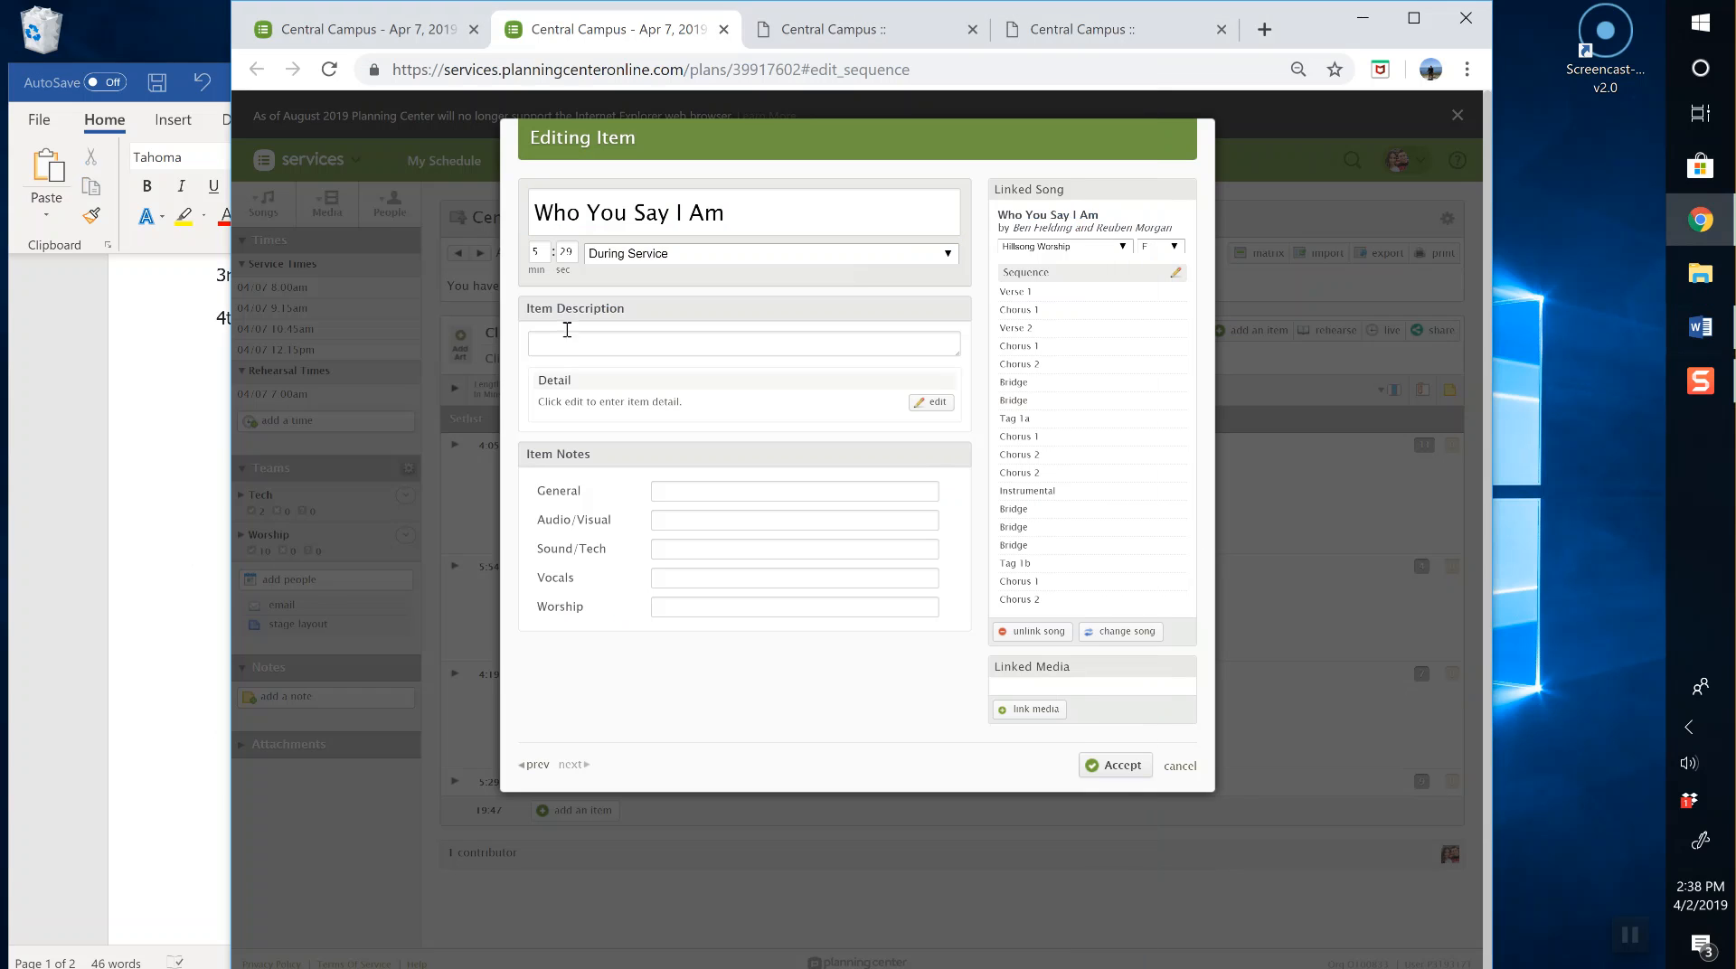
{"action": "left_click", "coordinate": [583, 345]}
{"action": "key", "text": "ctrl+v"}
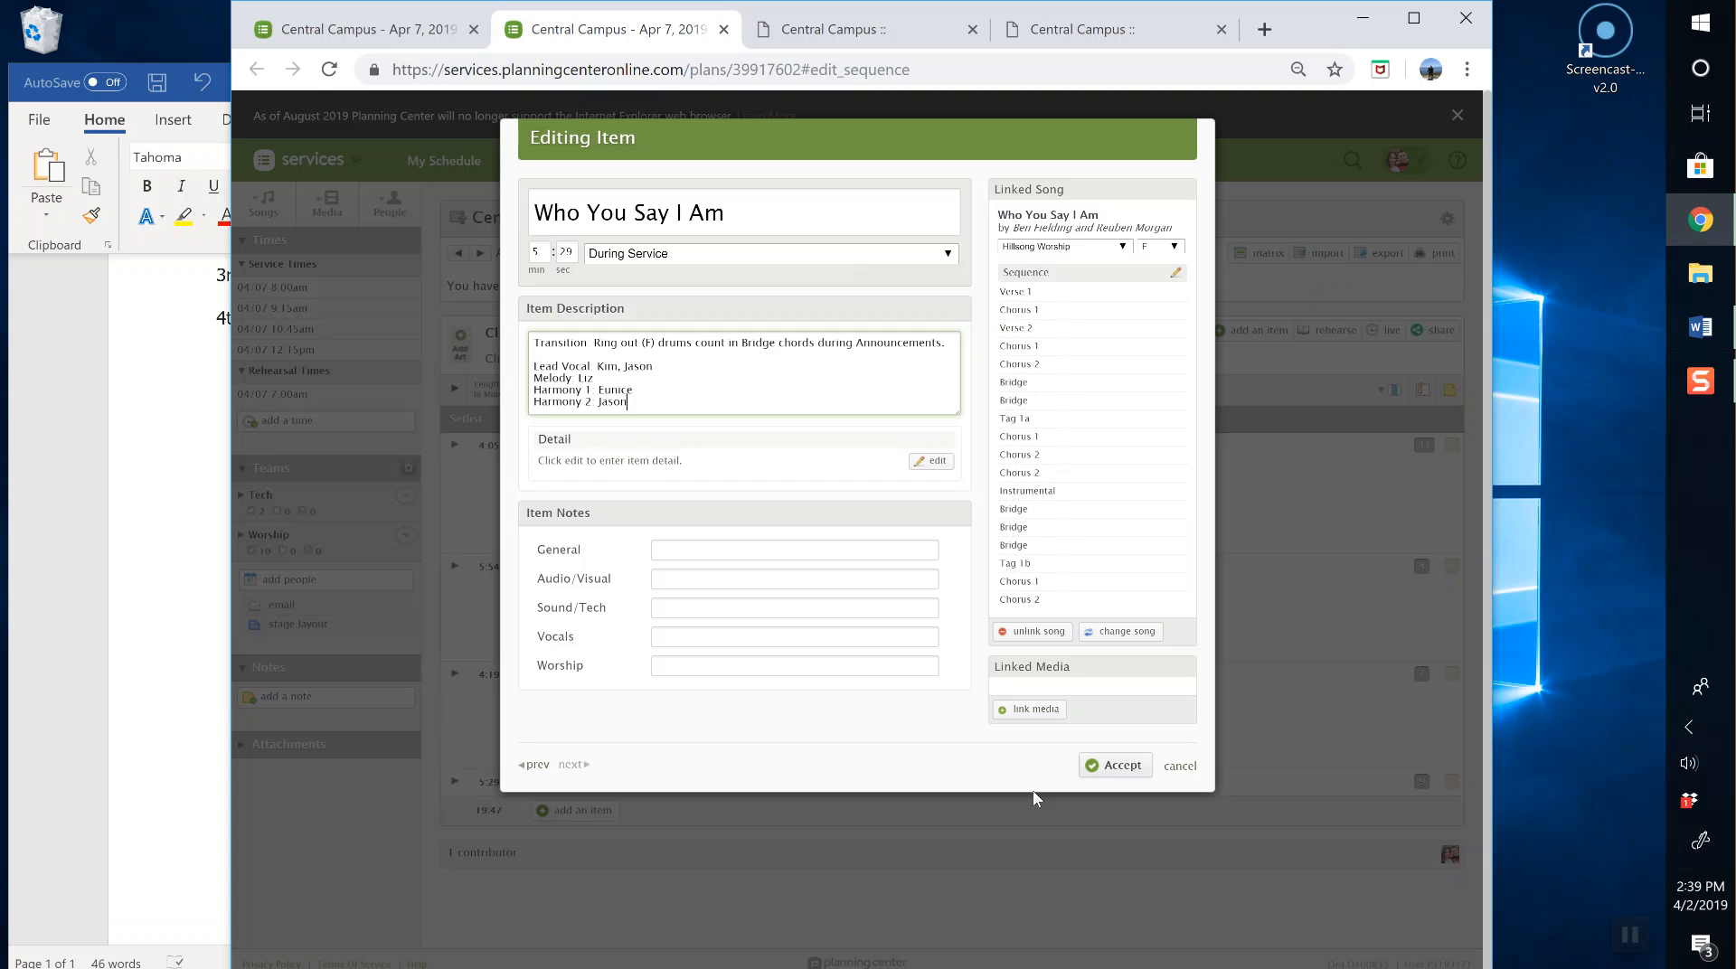
Step: Accept the Who You Say I Am item to return to the April 7 plan
{"action": "left_click", "coordinate": [1129, 773]}
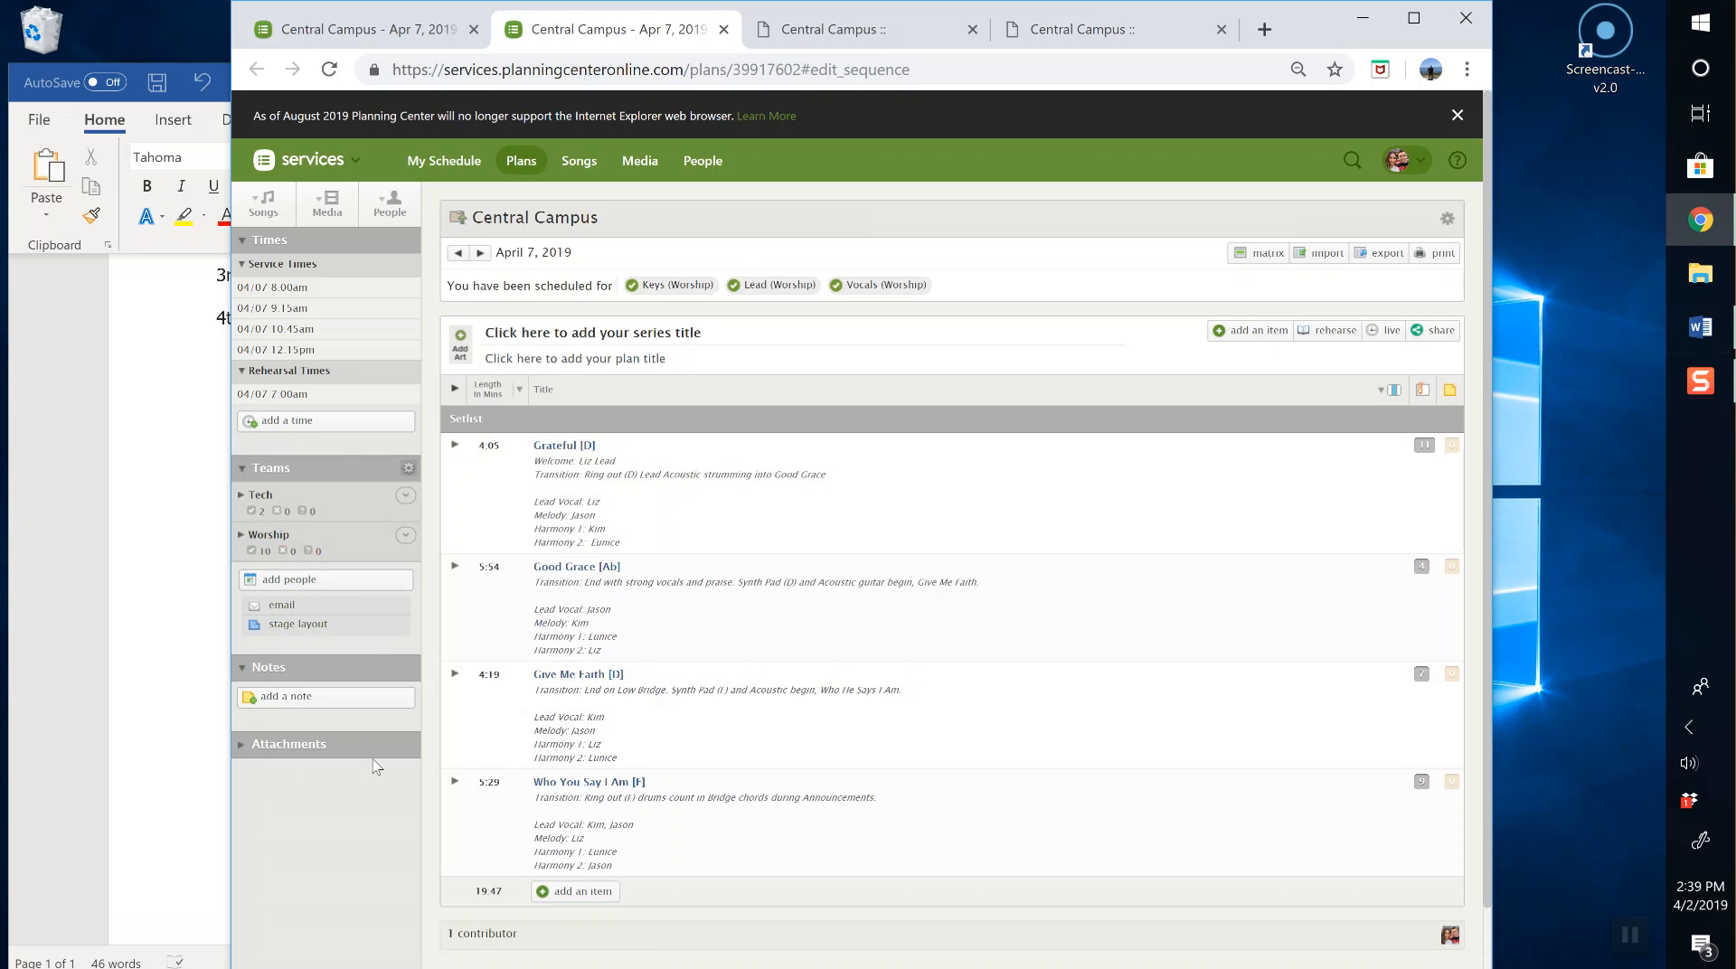
Step: Start a new plan note with its category set to General
{"action": "left_click", "coordinate": [275, 697]}
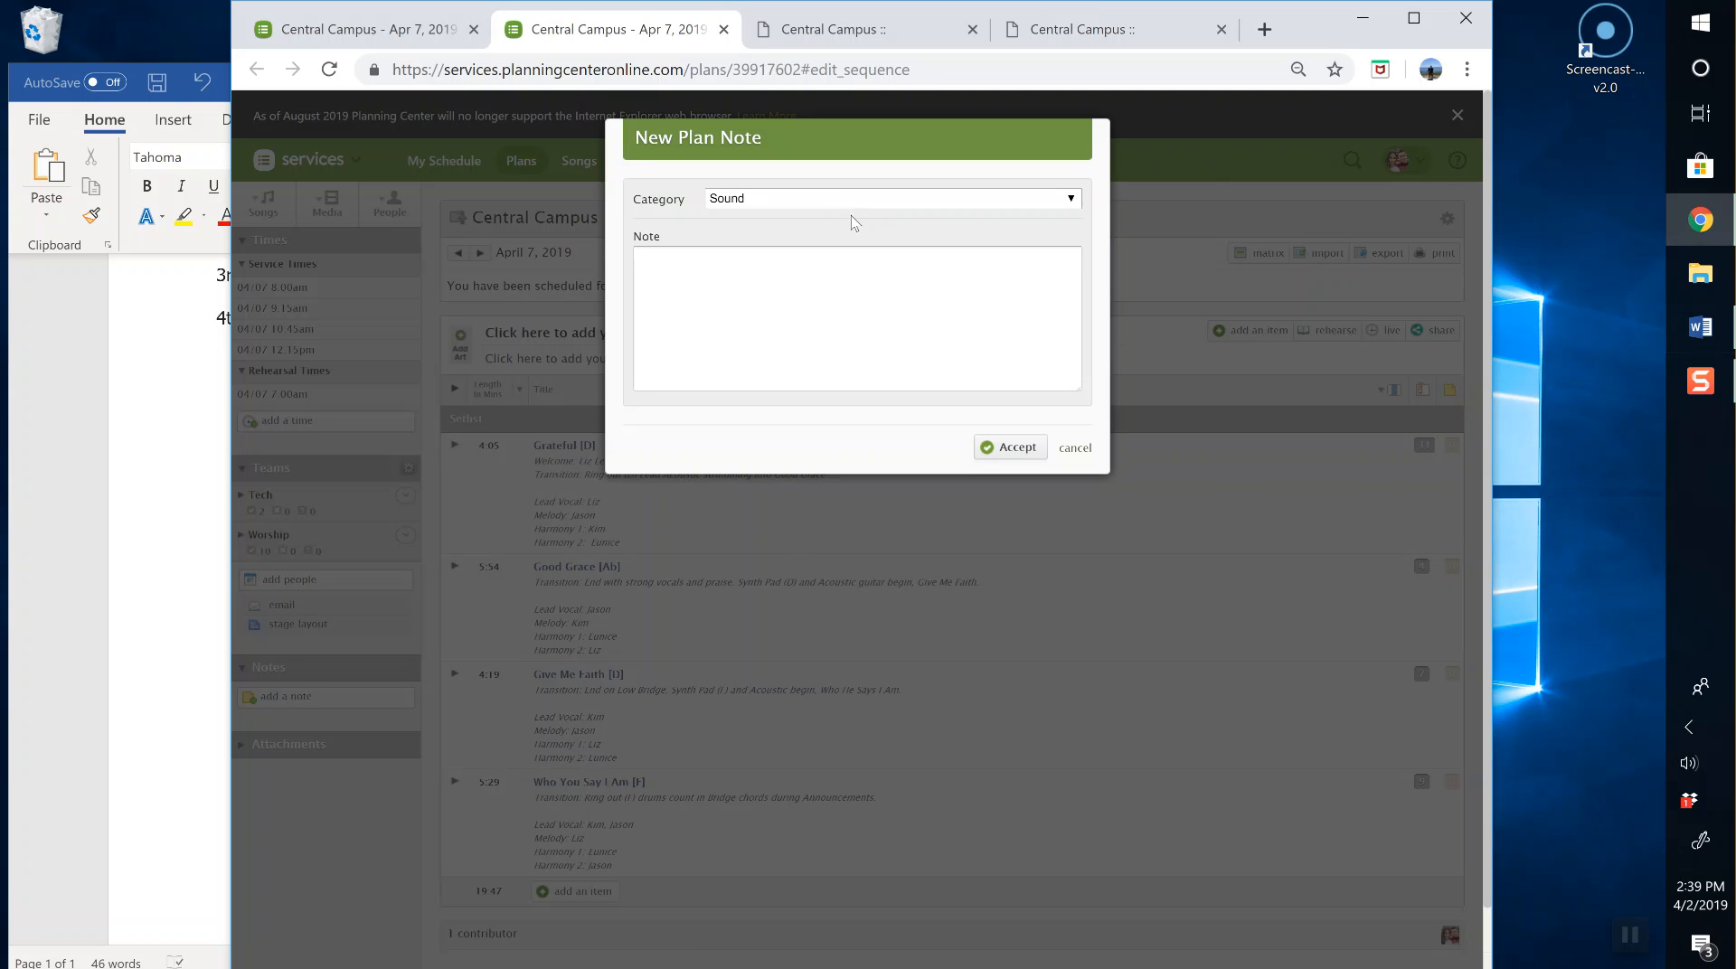
{"action": "left_click", "coordinate": [884, 199]}
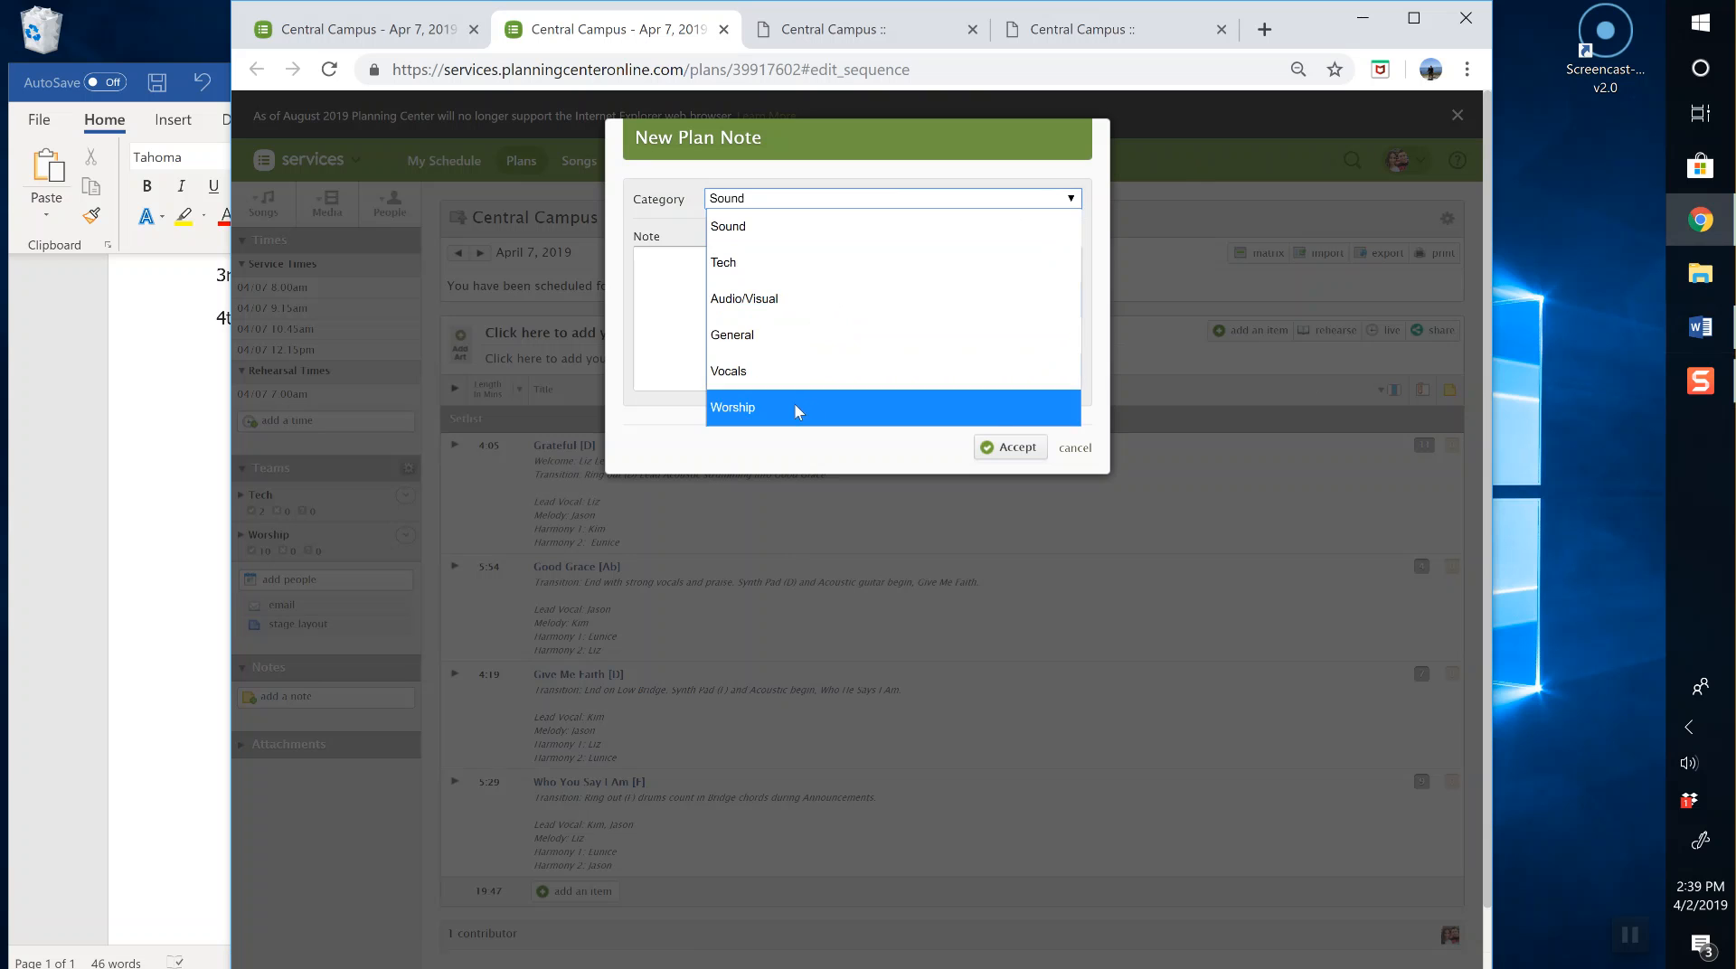
{"action": "left_click", "coordinate": [772, 334]}
{"action": "left_click", "coordinate": [768, 322]}
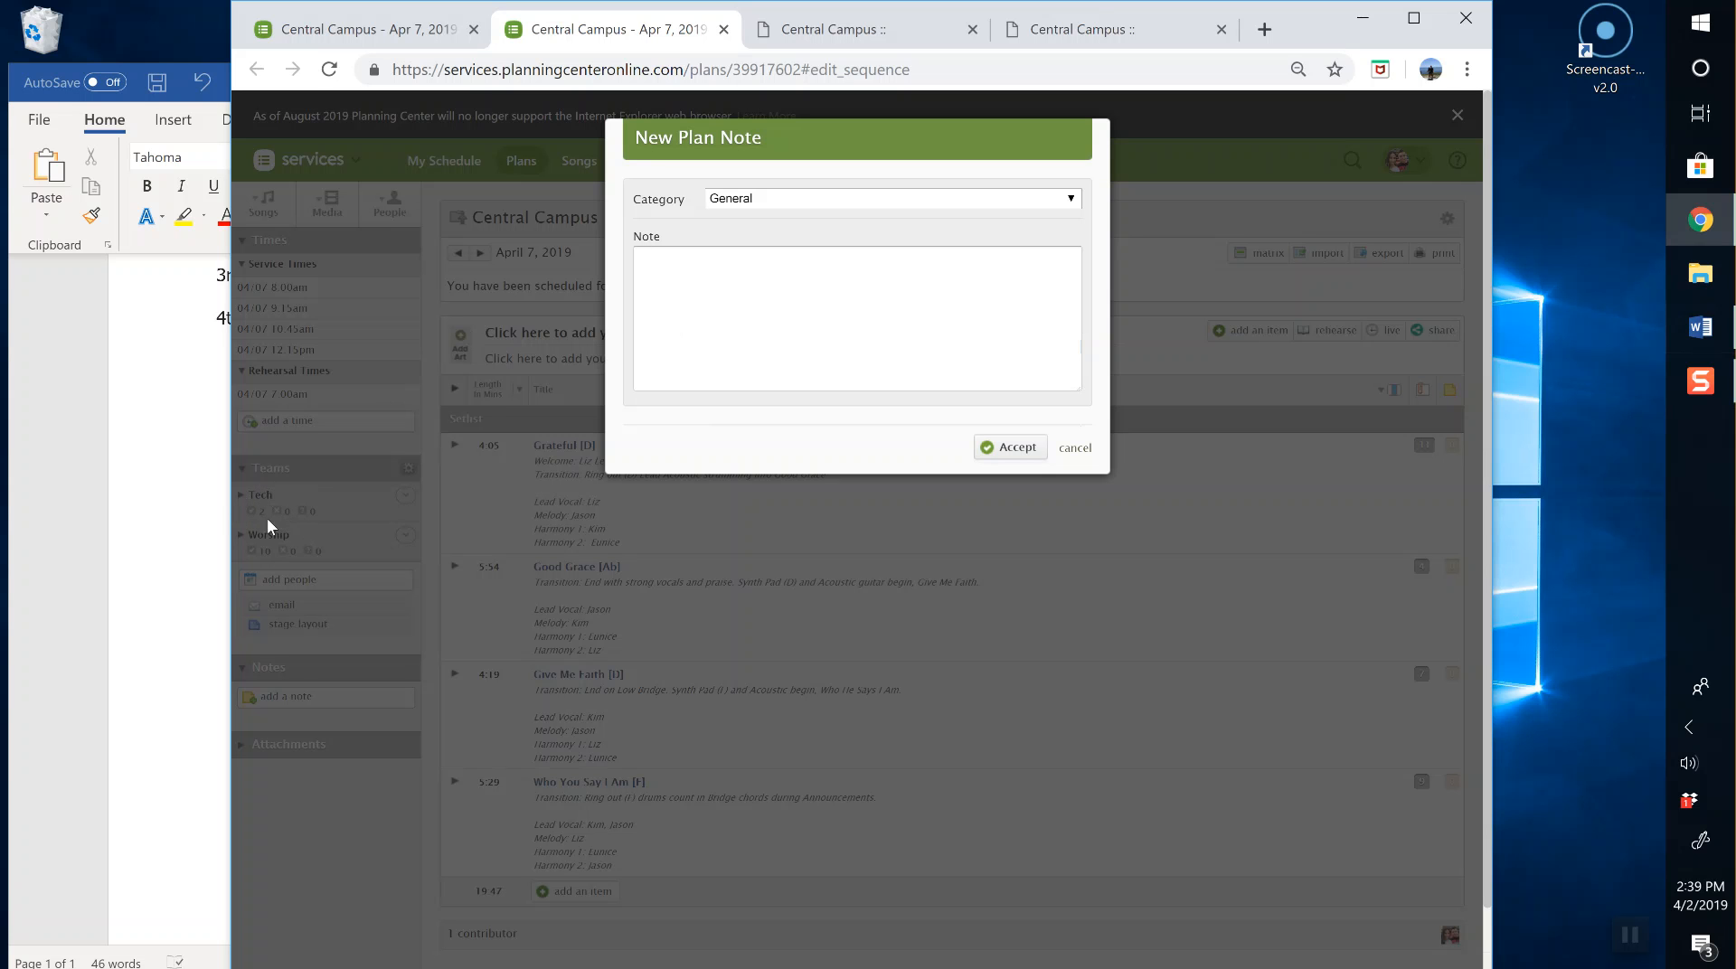
Step: Cut the four service paragraphs from Word into the note and save it
{"action": "left_click", "coordinate": [196, 310]}
{"action": "left_click_drag", "start_coordinate": [475, 320], "coordinate": [209, 404]}
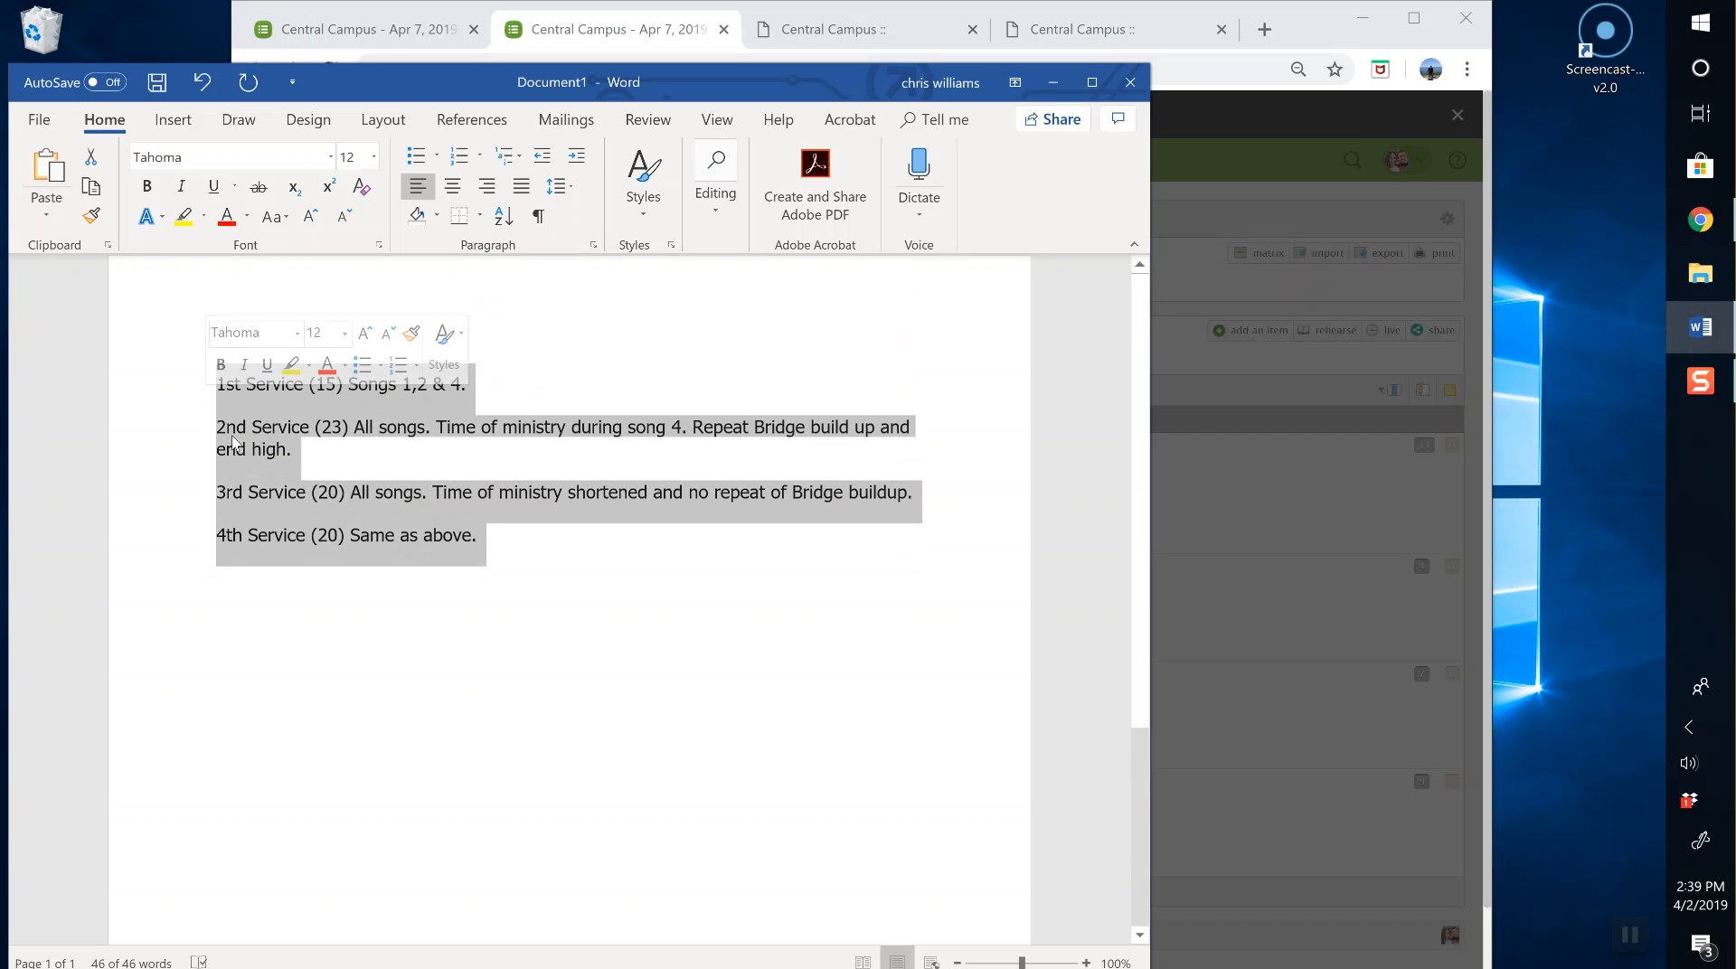
{"action": "key", "text": "ctrl+x"}
{"action": "left_click", "coordinate": [1260, 286]}
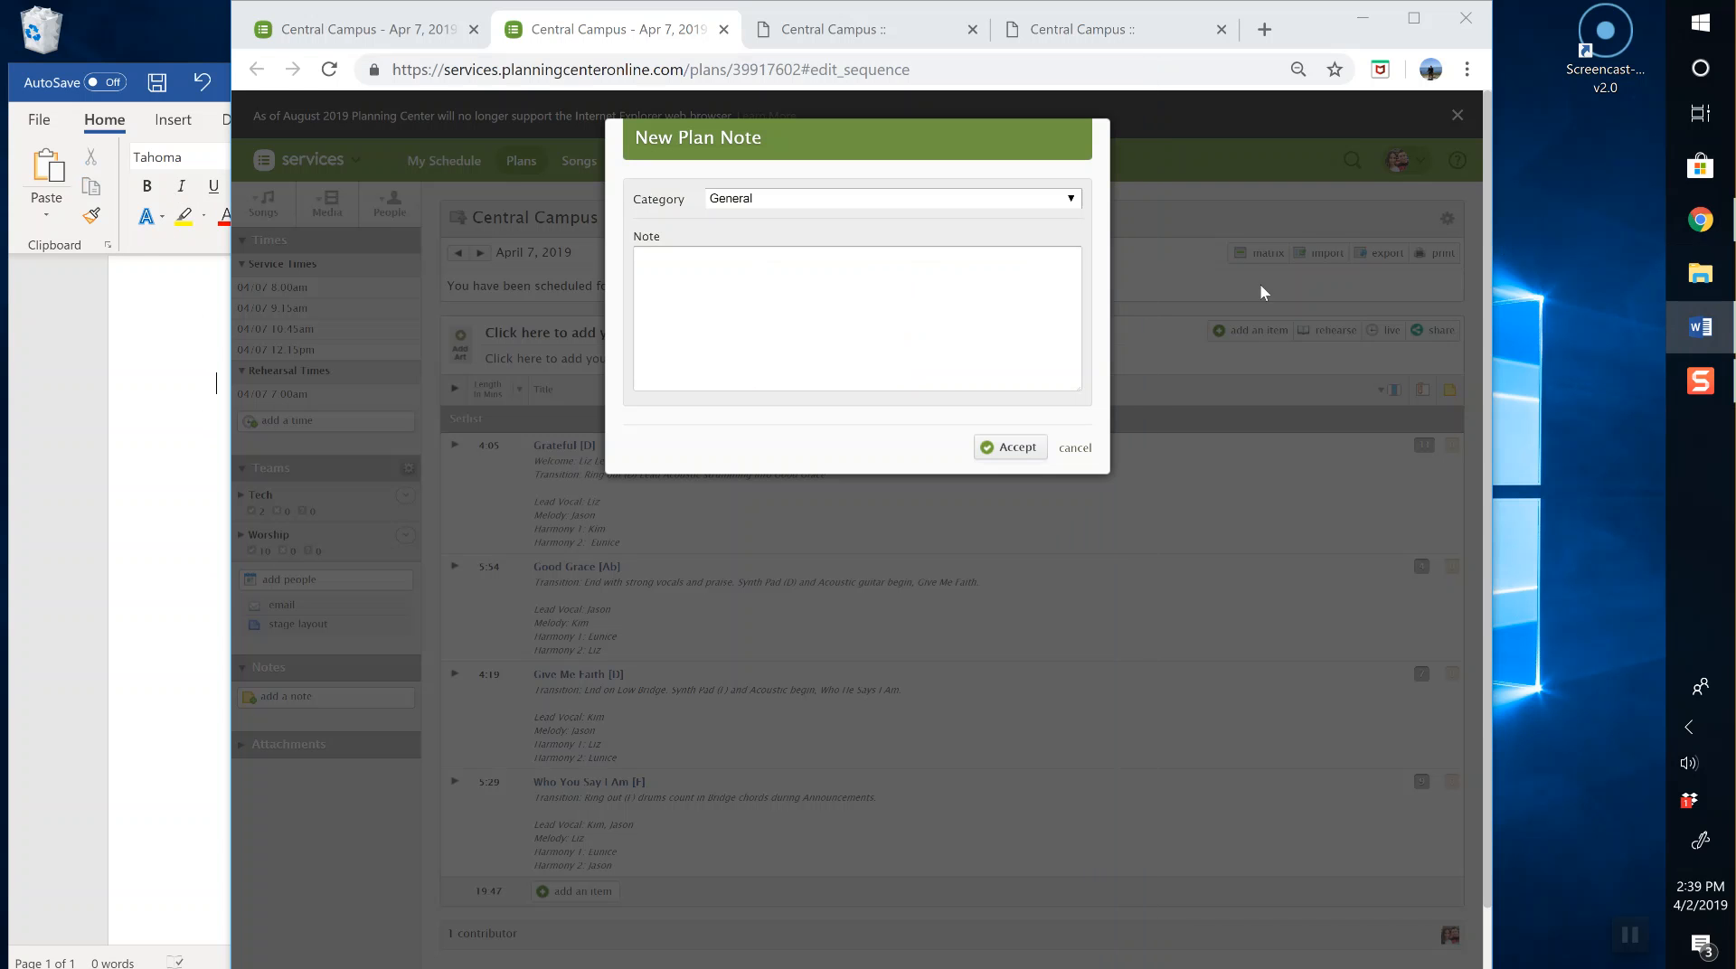
{"action": "key", "text": "ctrl+v"}
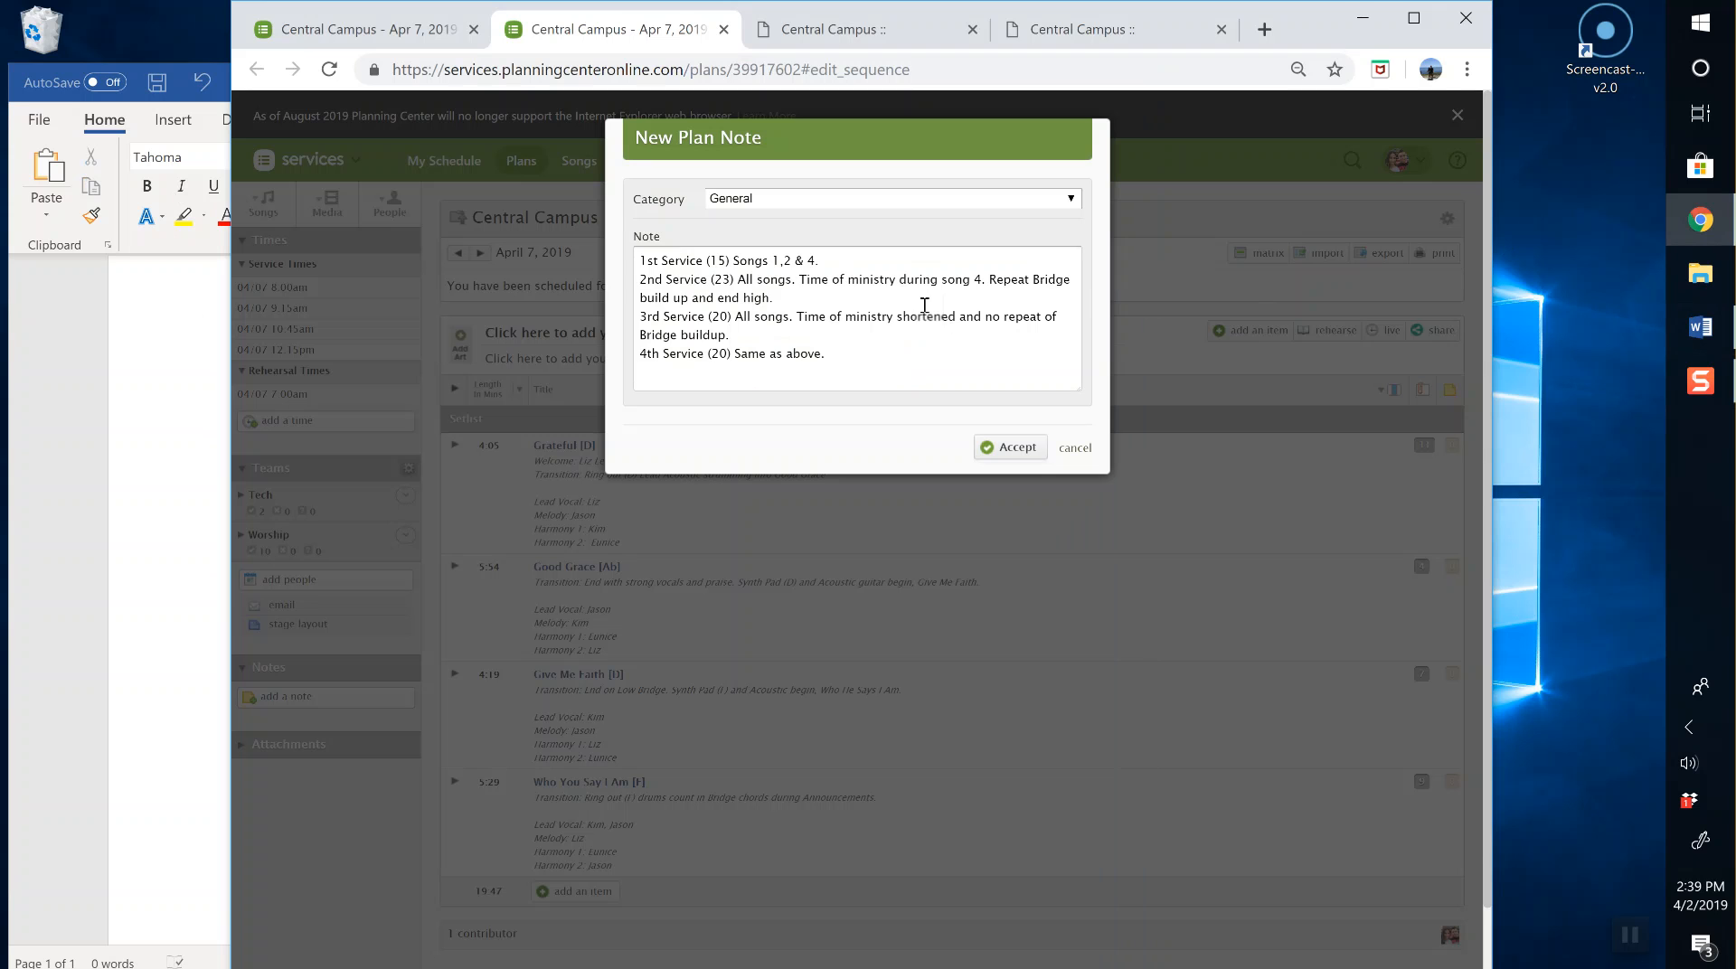
{"action": "left_click", "coordinate": [1020, 452]}
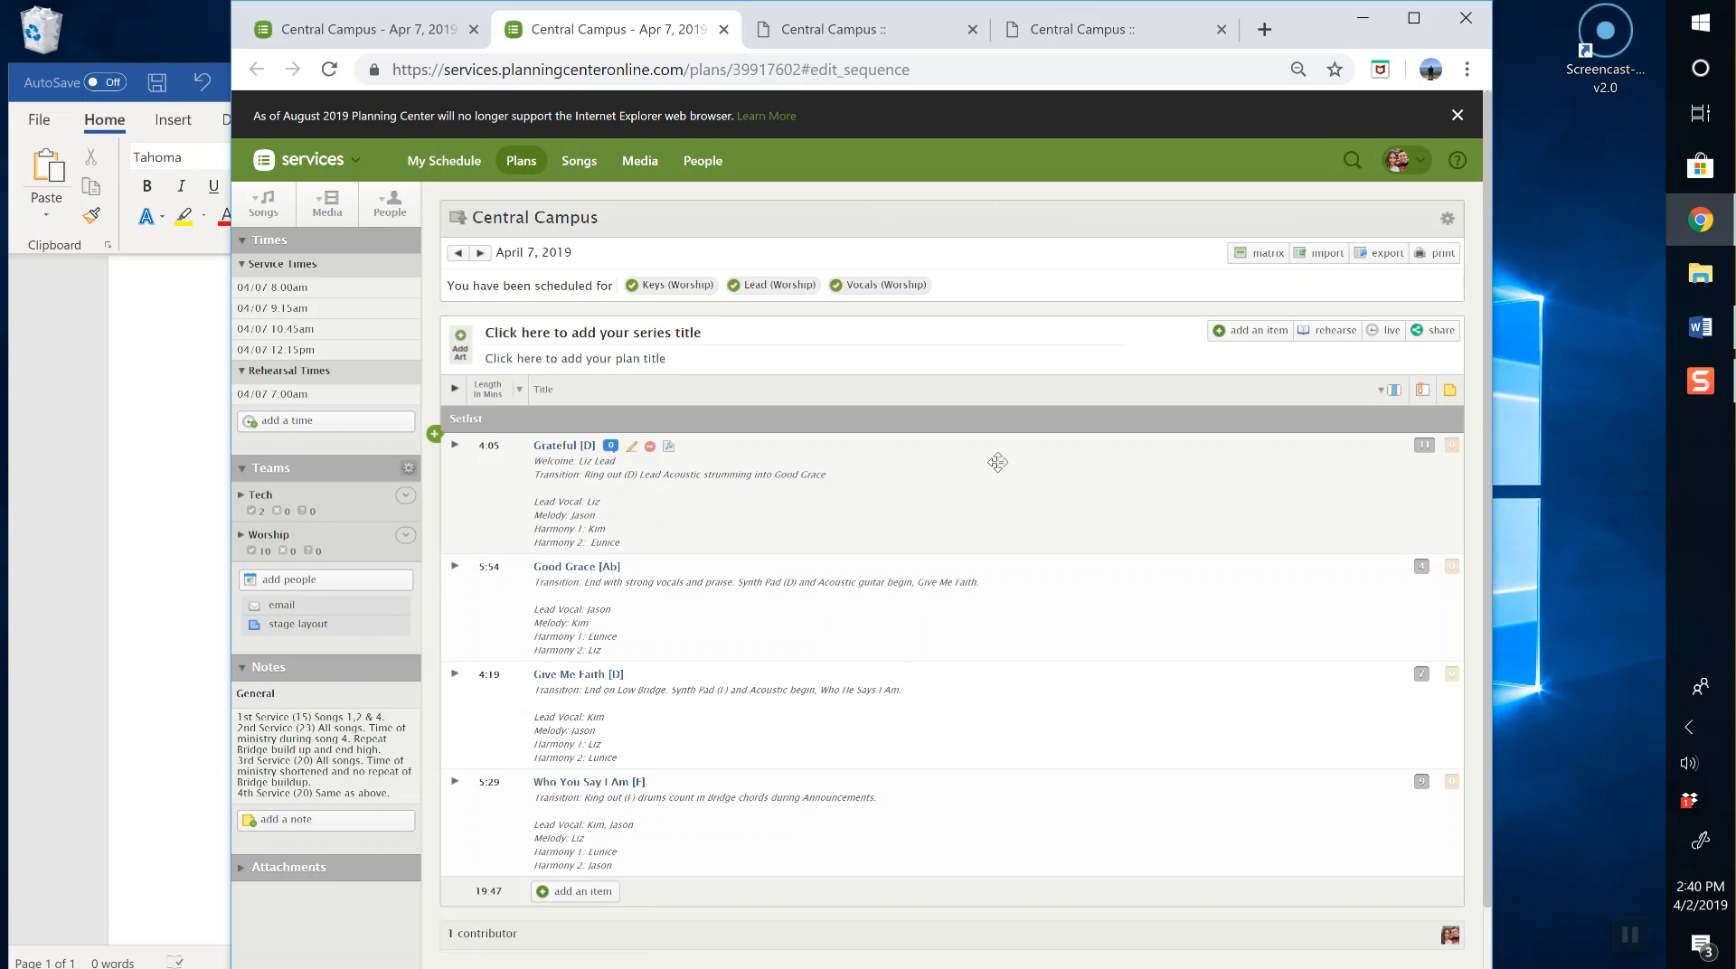
Step: Print the plan's report to PDF with Plan Notes > General checked and Item Notes > General unchecked
{"action": "left_click", "coordinate": [1438, 254]}
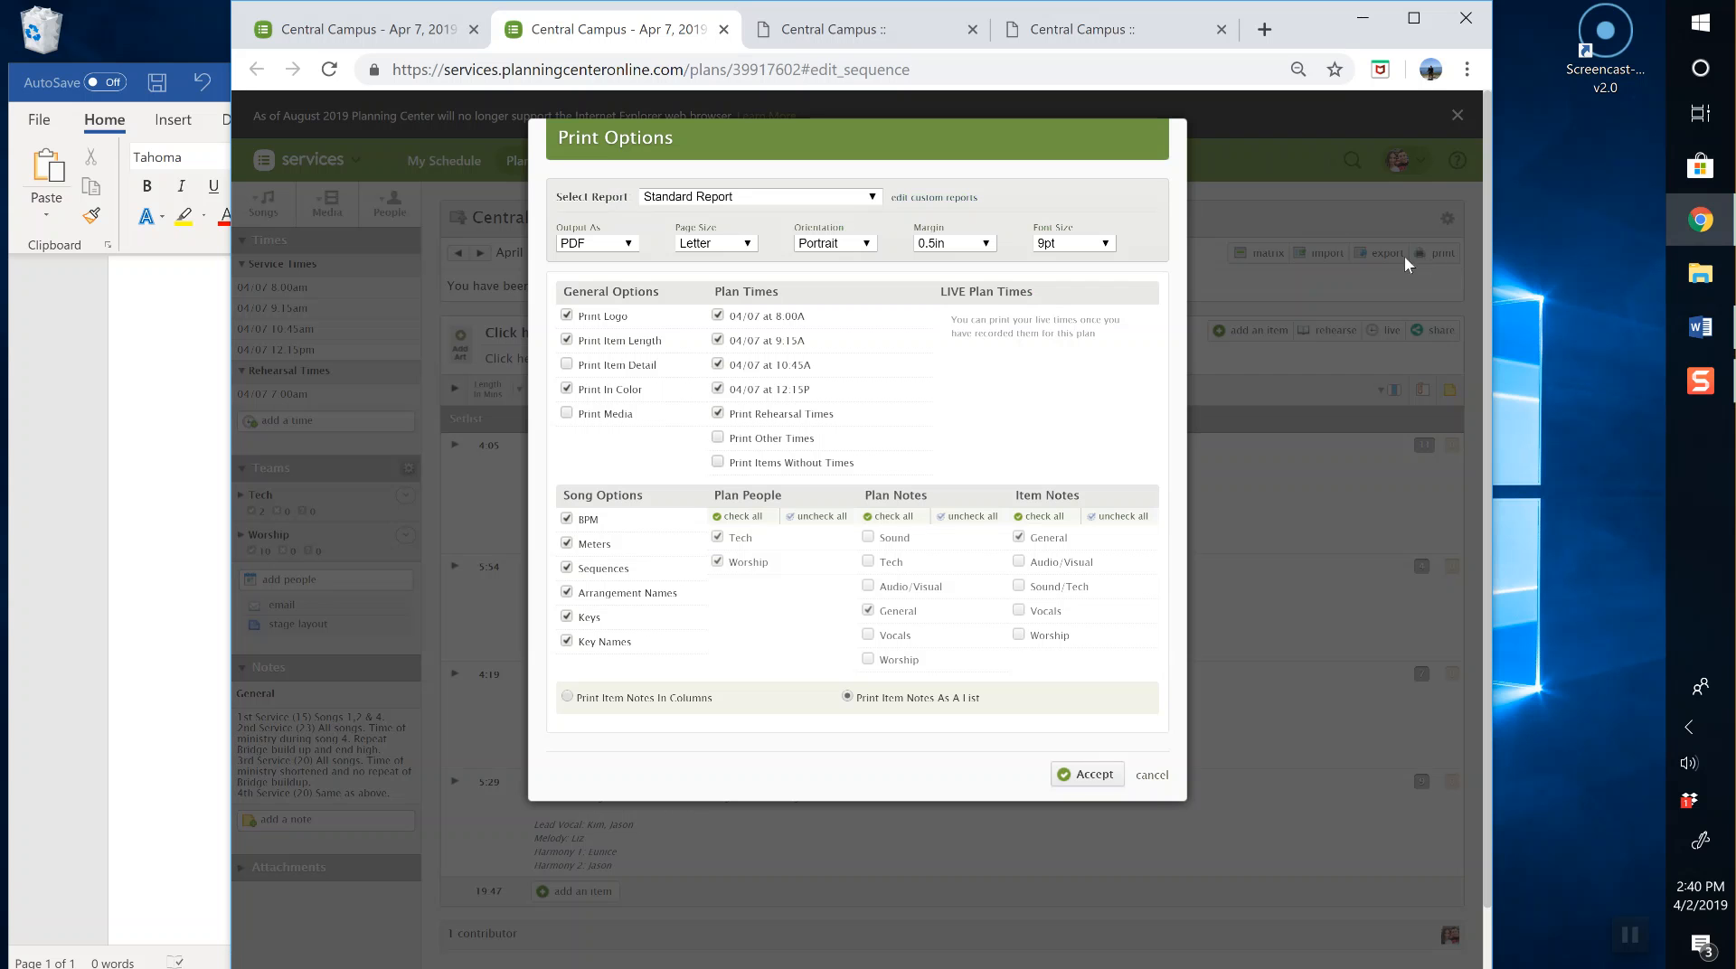
{"action": "scroll", "coordinate": [600, 529], "scroll_direction": "down", "scroll_amount": 1}
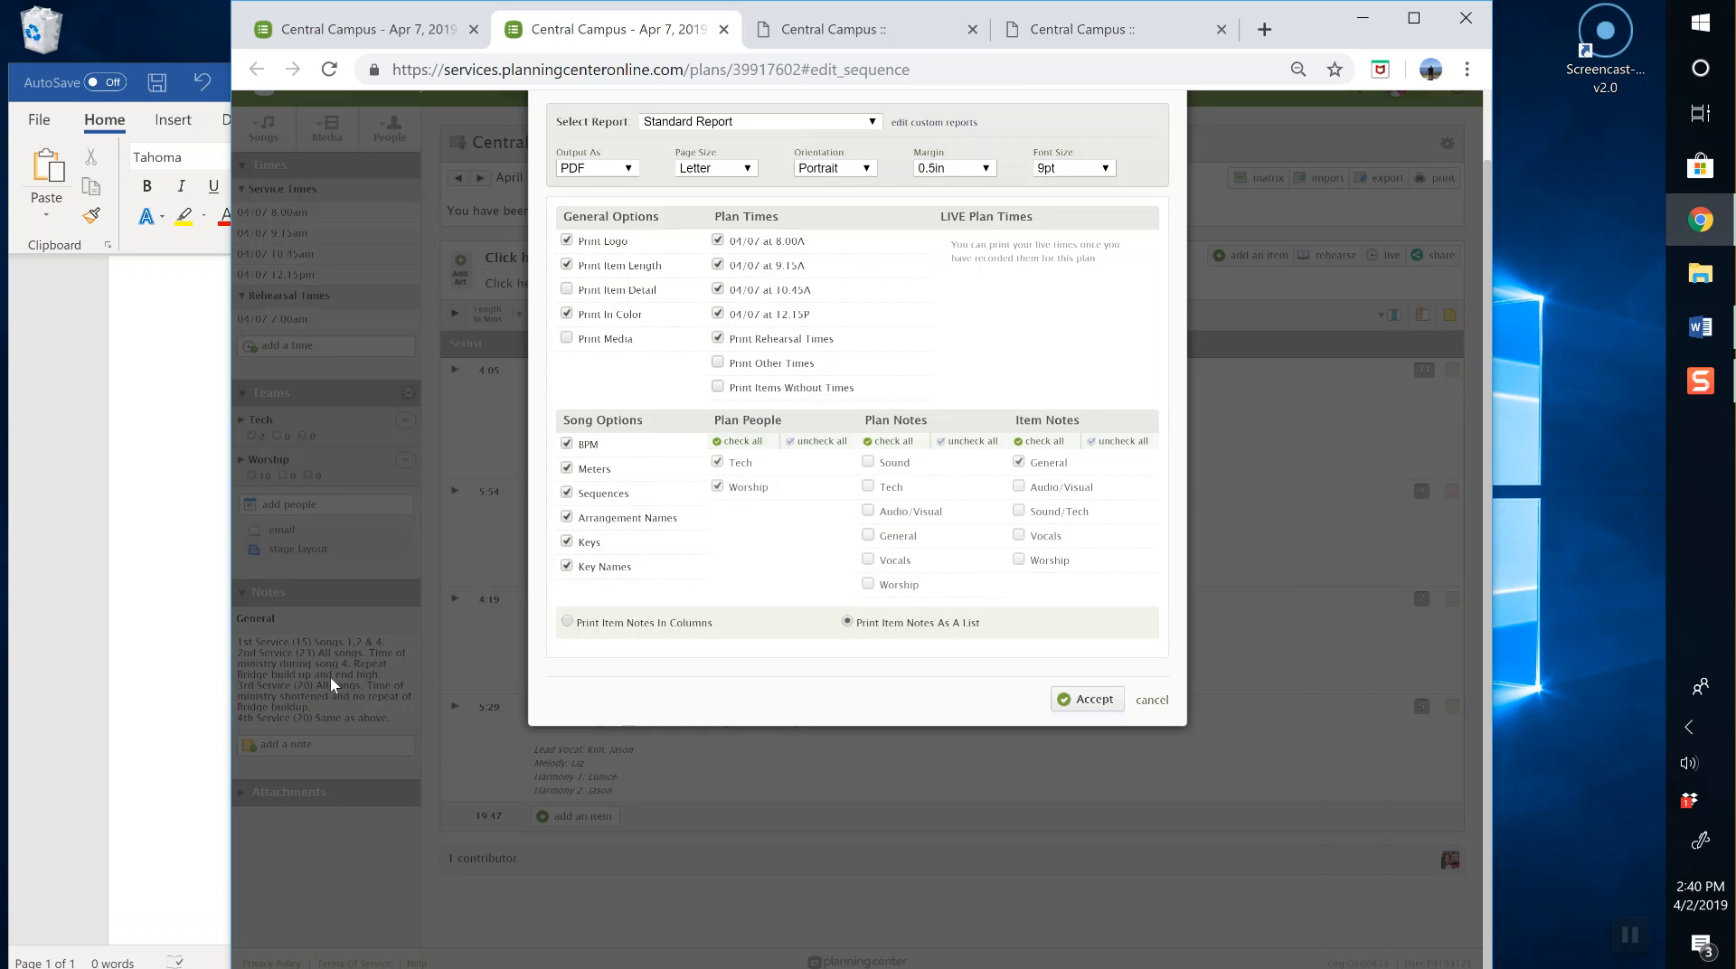
{"action": "left_click", "coordinate": [868, 535]}
{"action": "left_click", "coordinate": [1019, 461]}
{"action": "left_click", "coordinate": [1114, 703]}
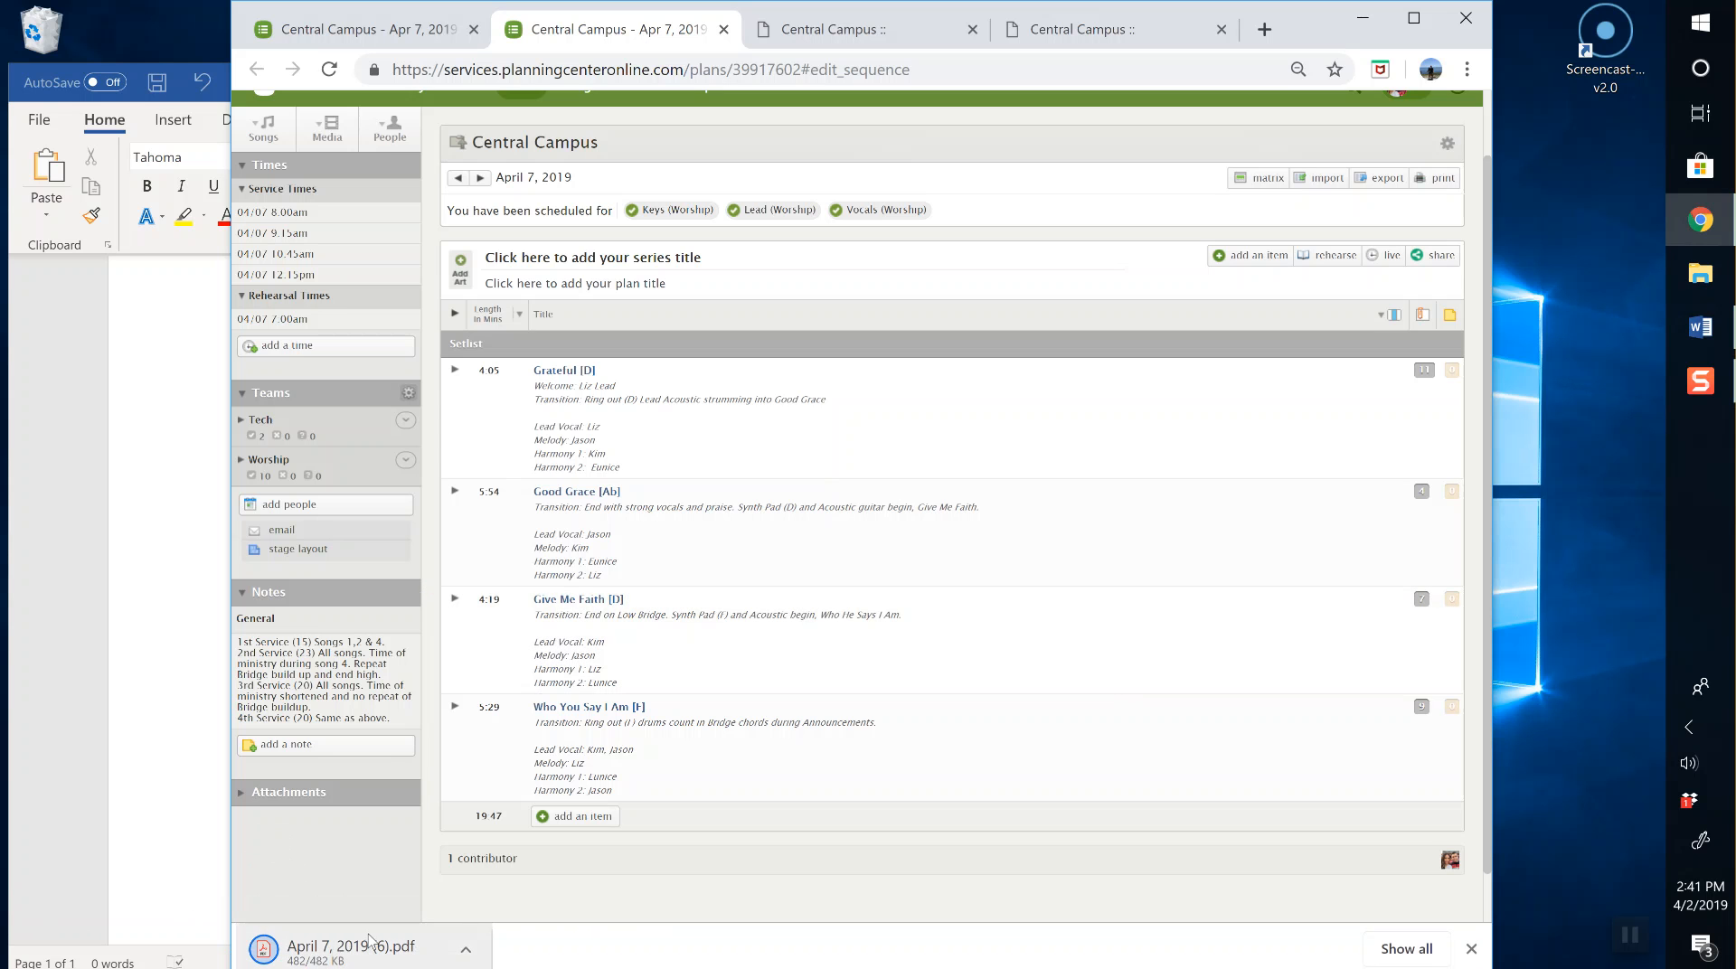
Step: Open April 7, 2019 (6).pdf, scroll through the report, and return to the General Notes at top
{"action": "left_click", "coordinate": [361, 941]}
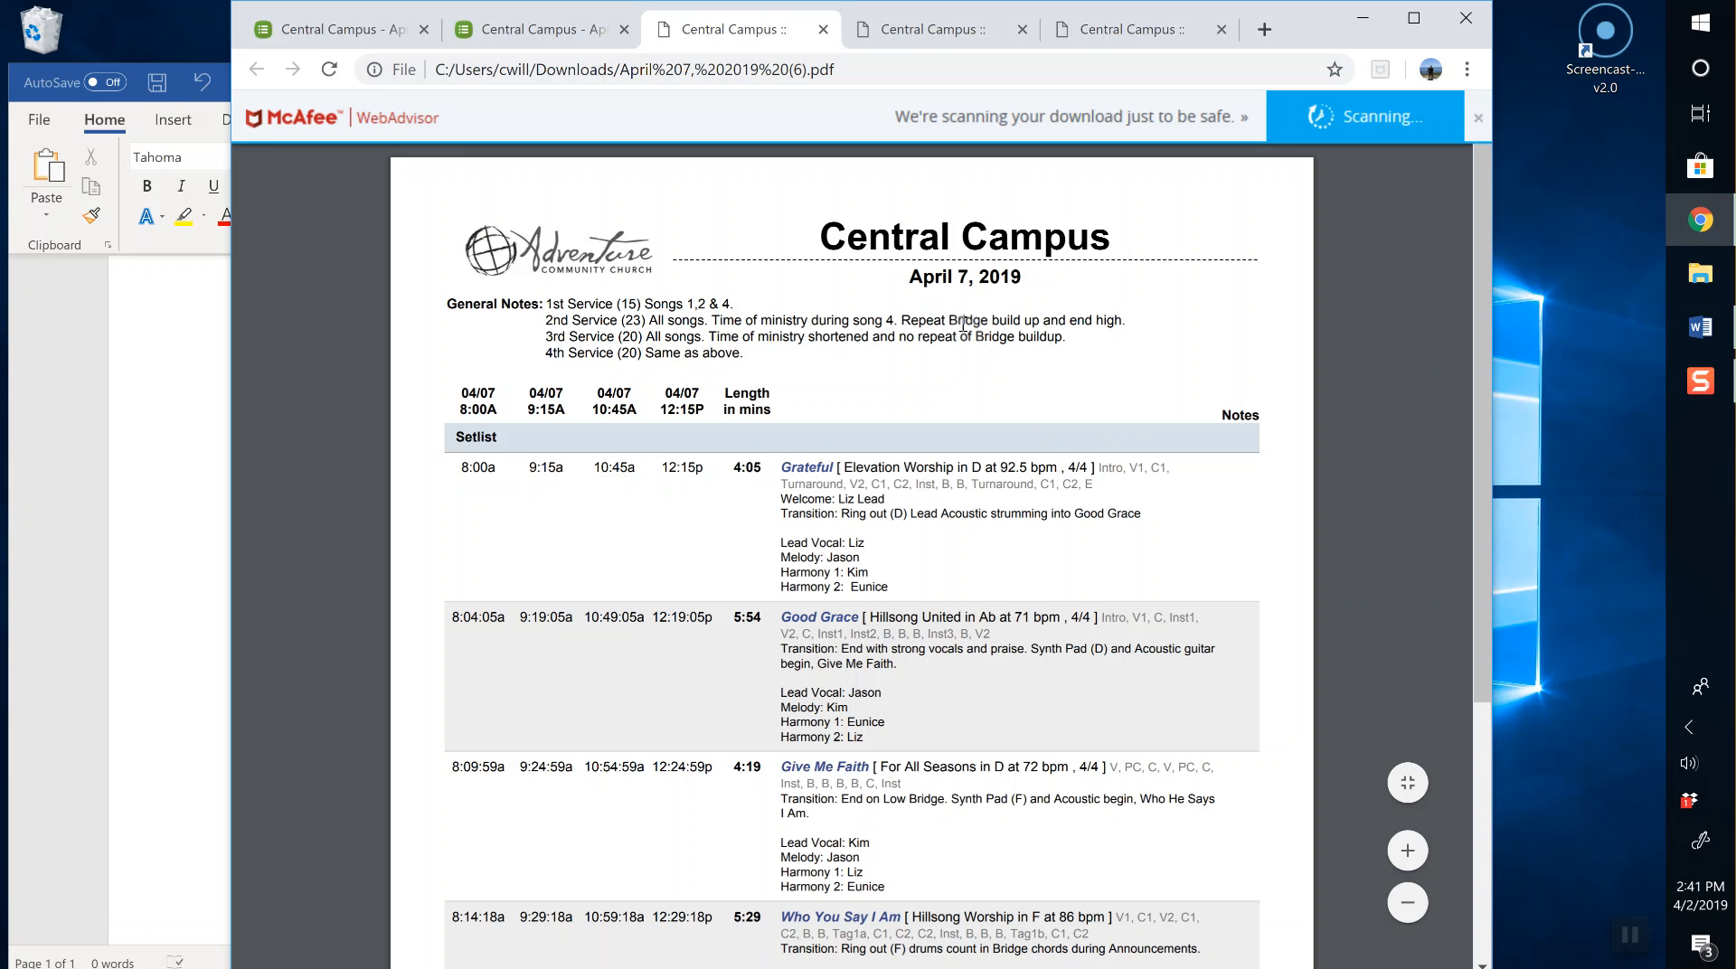
{"action": "scroll", "coordinate": [681, 312], "scroll_direction": "down", "scroll_amount": 2}
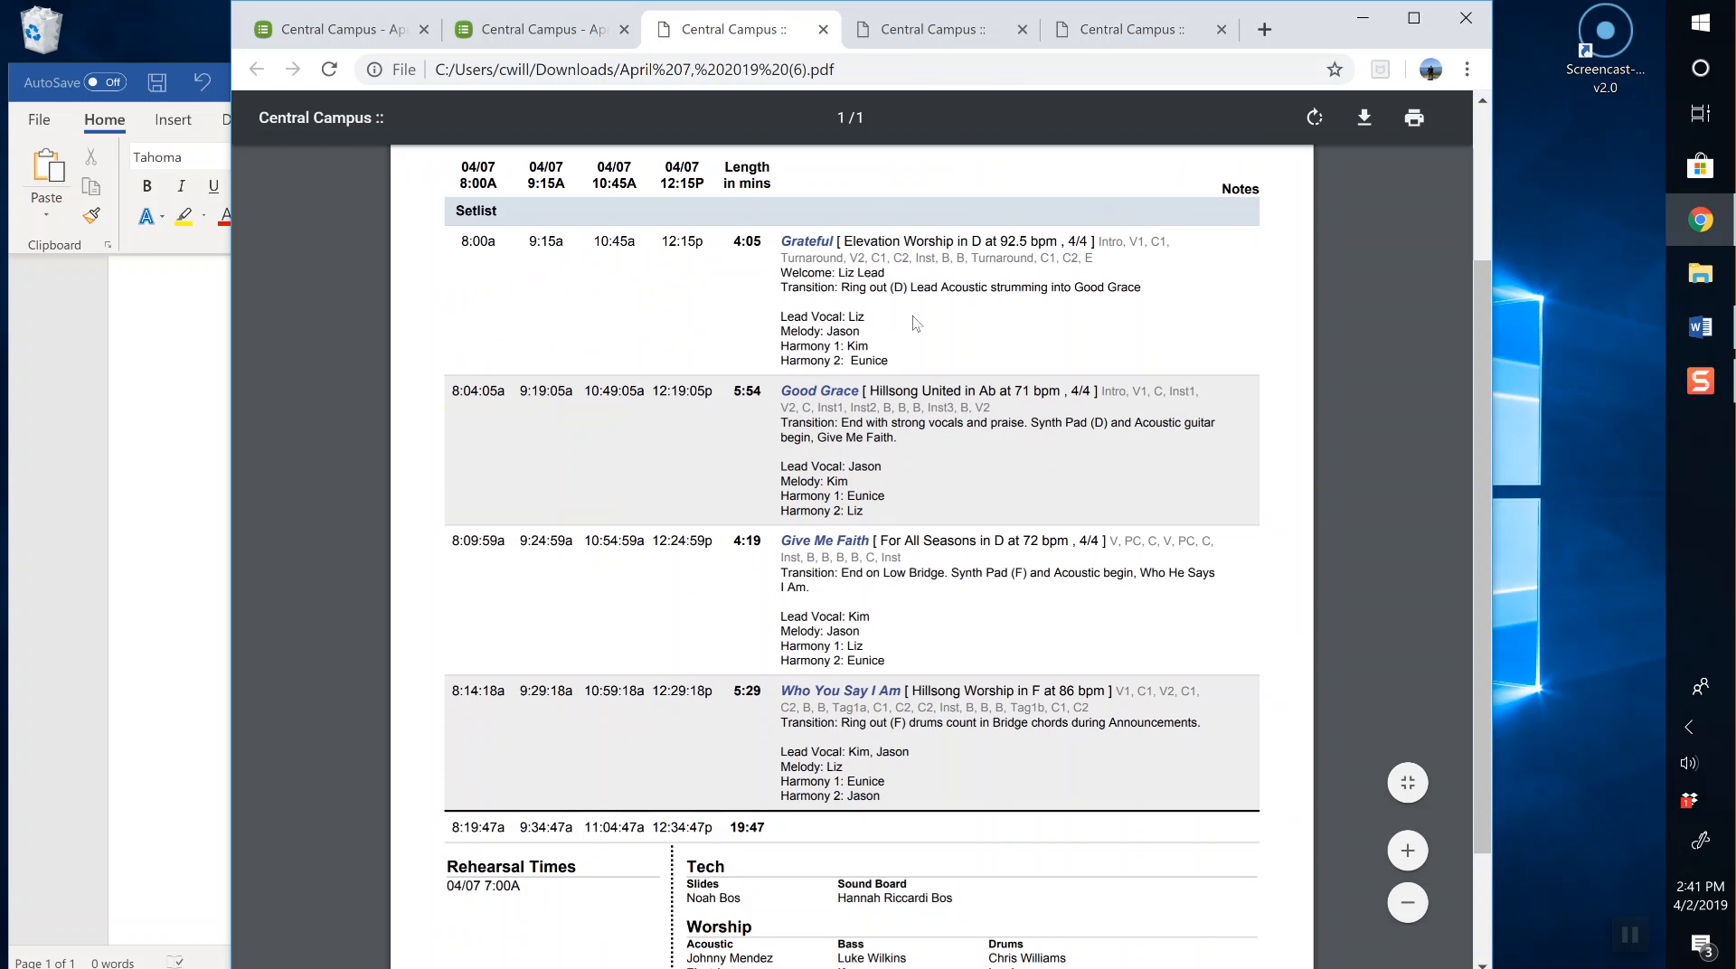
{"action": "left_click_drag", "start_coordinate": [1099, 242], "coordinate": [1154, 261]}
{"action": "scroll", "coordinate": [837, 308], "scroll_direction": "down", "scroll_amount": 1}
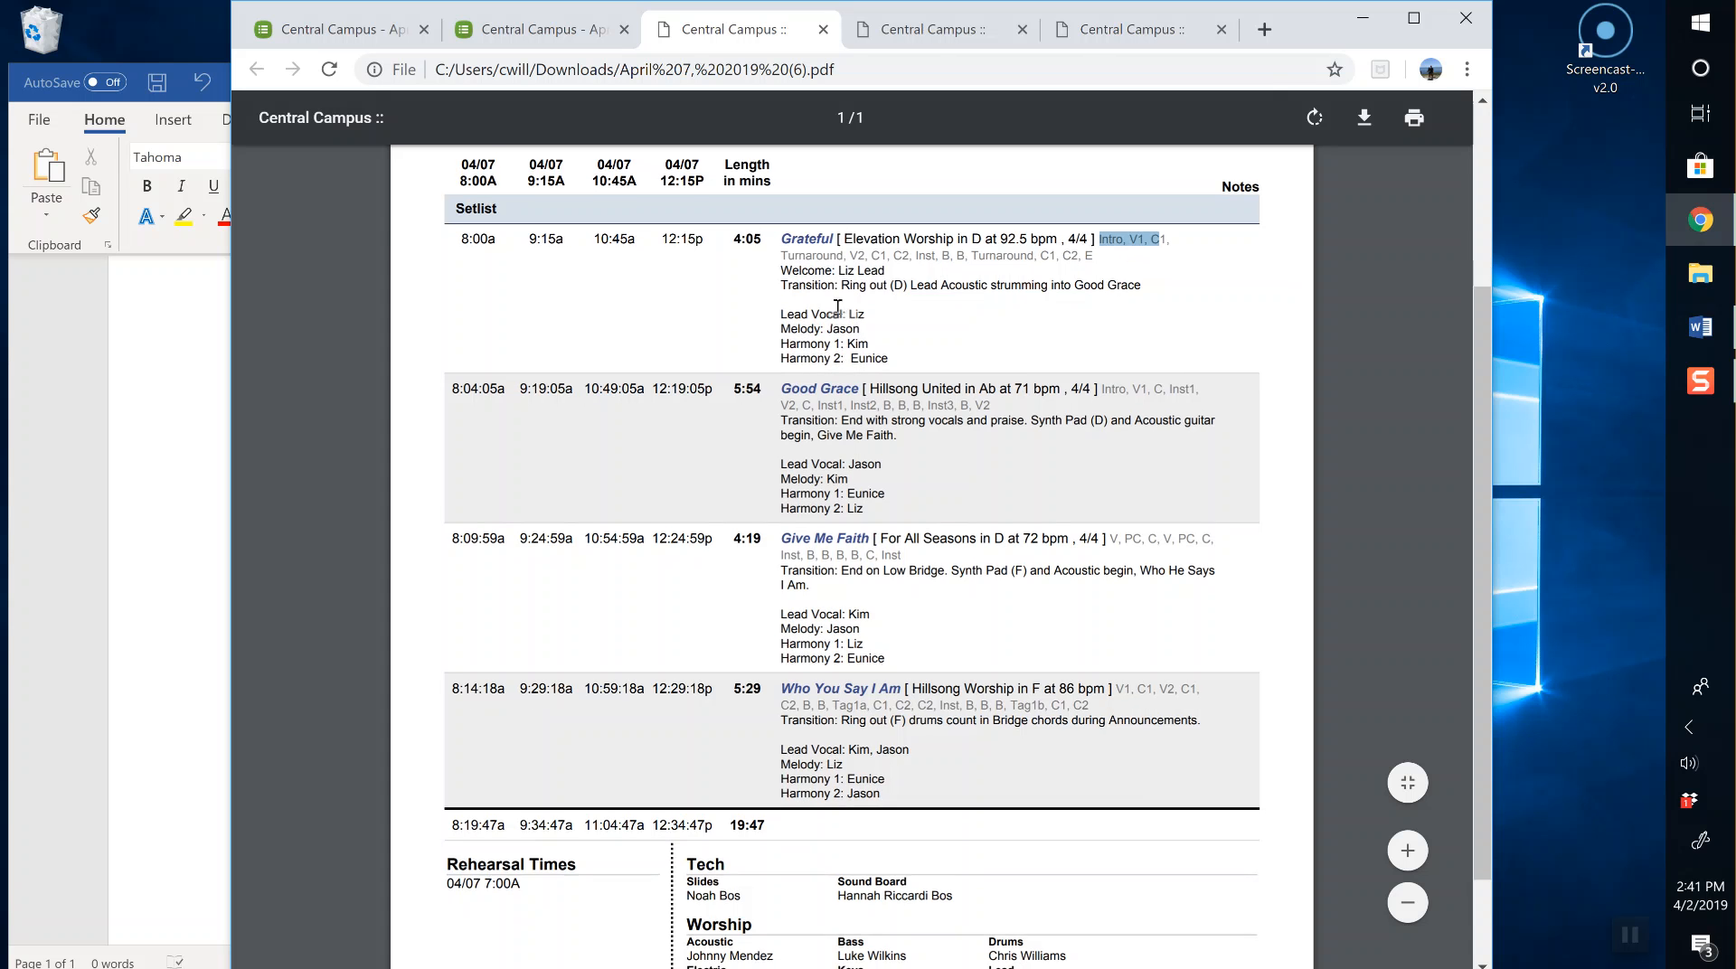
{"action": "scroll", "coordinate": [837, 307], "scroll_direction": "down", "scroll_amount": 2}
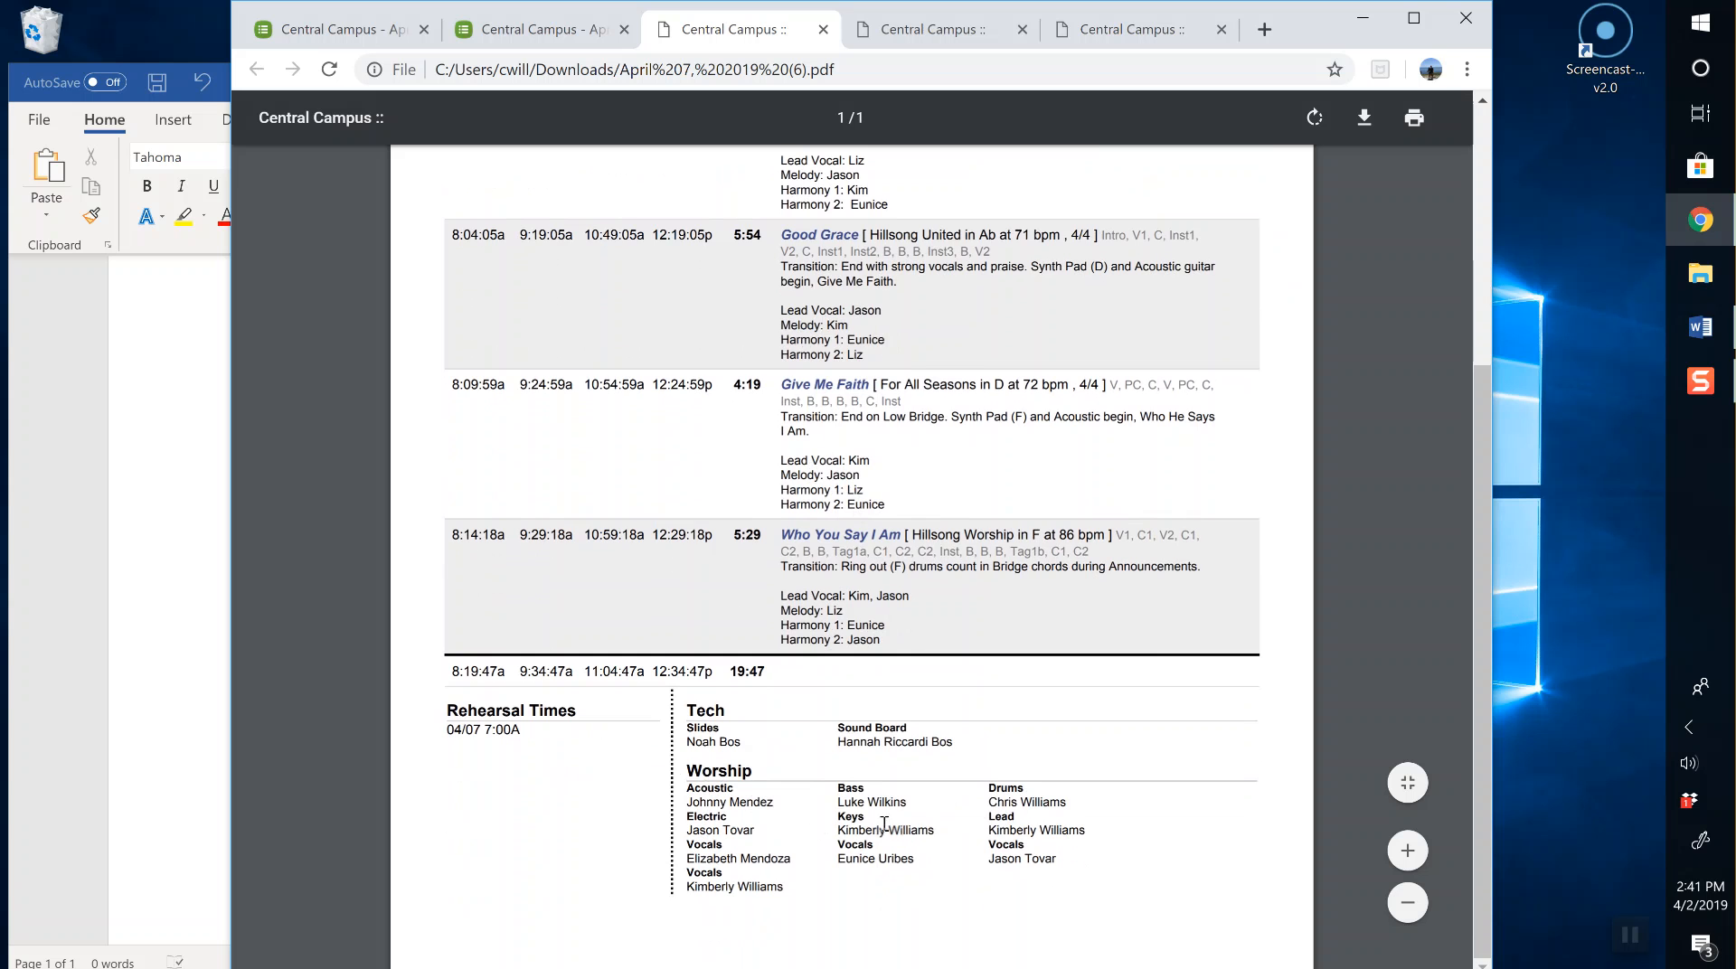
{"action": "scroll", "coordinate": [1158, 648], "scroll_direction": "up", "scroll_amount": 4}
{"action": "left_click", "coordinate": [1299, 568]}
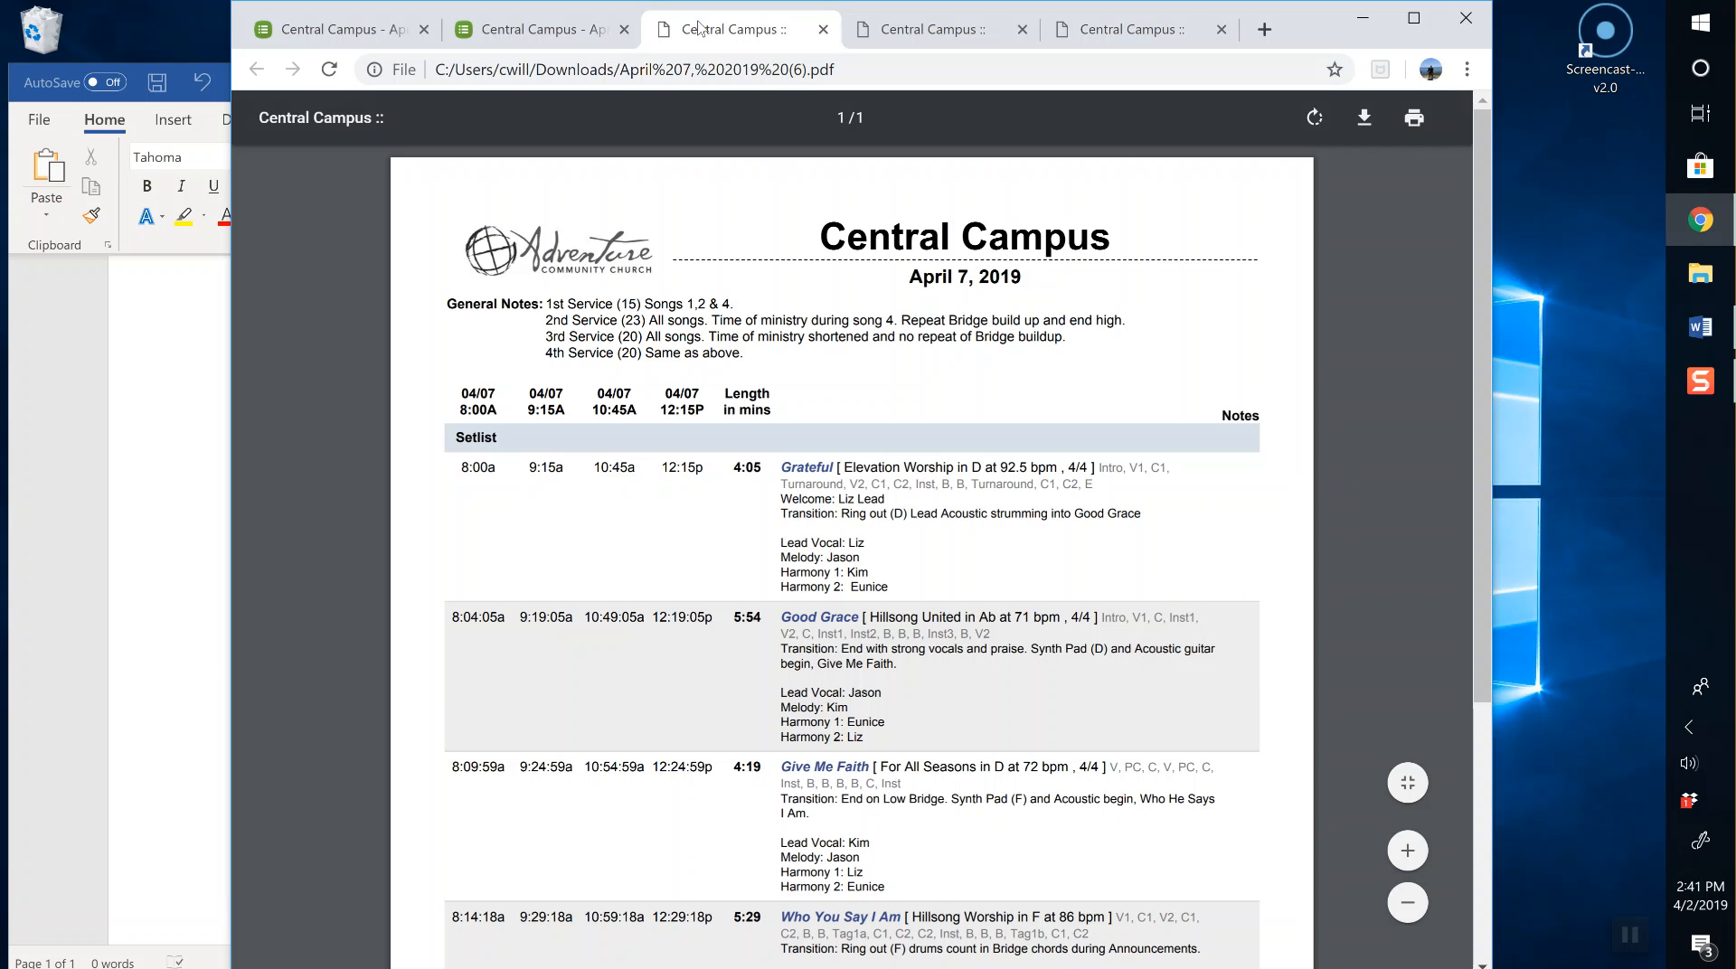
Step: Back on the April 7 plan, save 'Hi!' as Grateful's General item note
{"action": "left_click", "coordinate": [511, 32]}
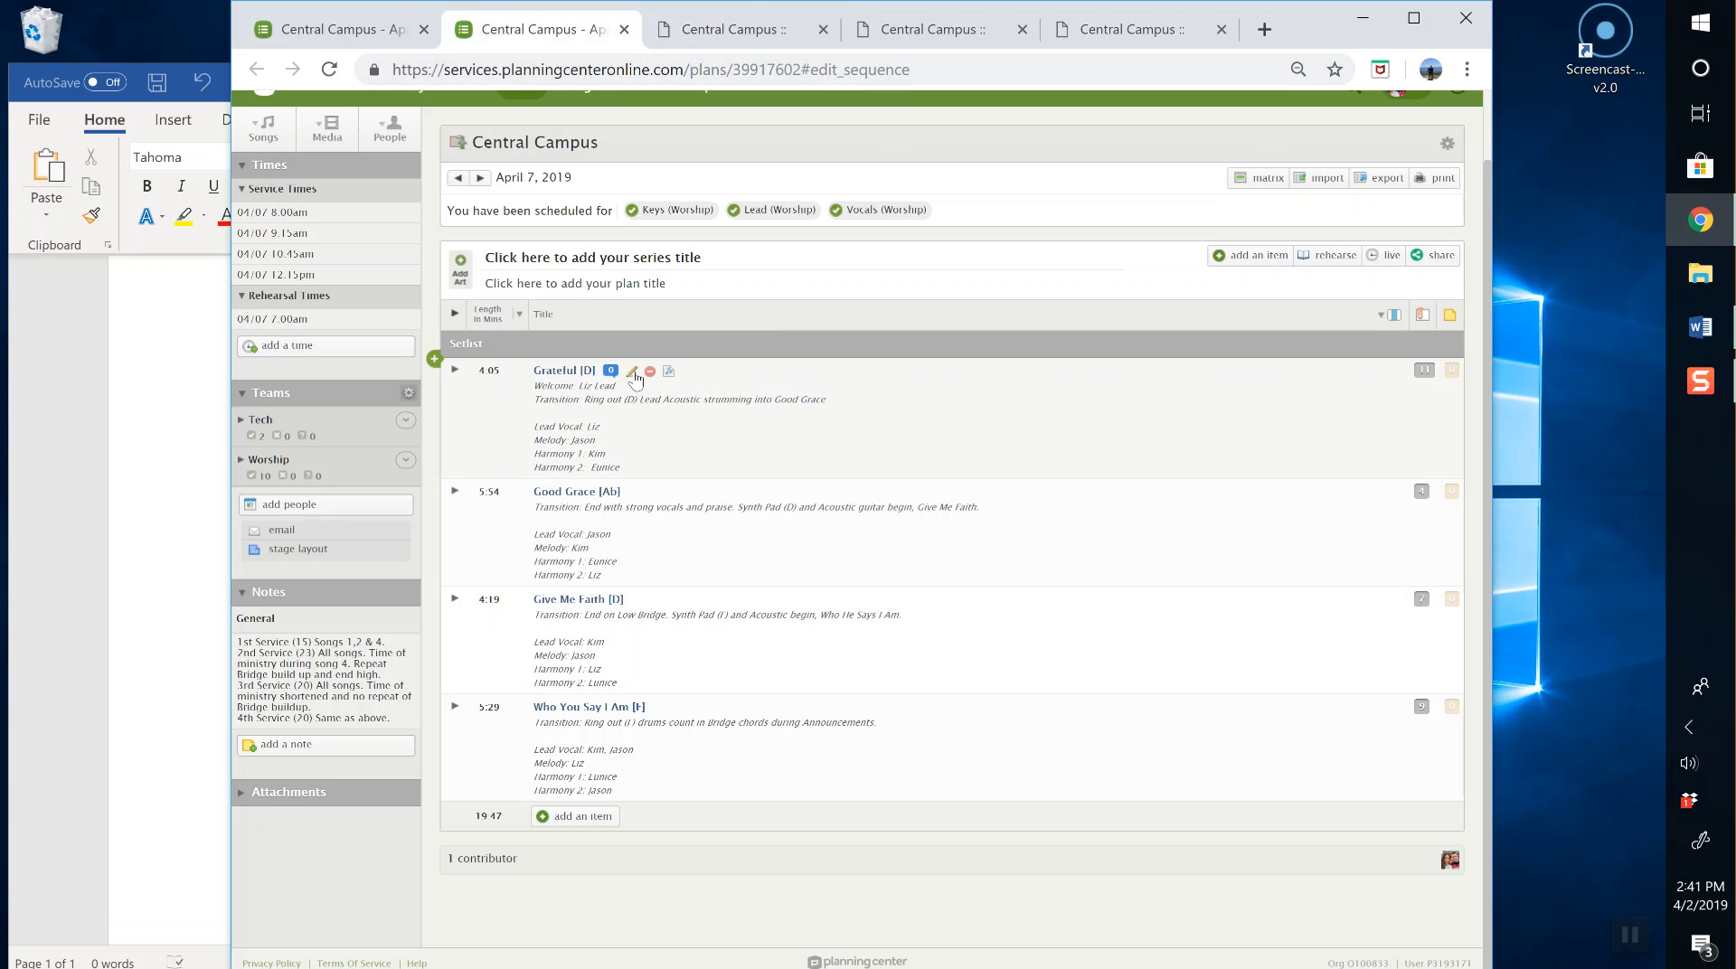
{"action": "left_click", "coordinate": [632, 372]}
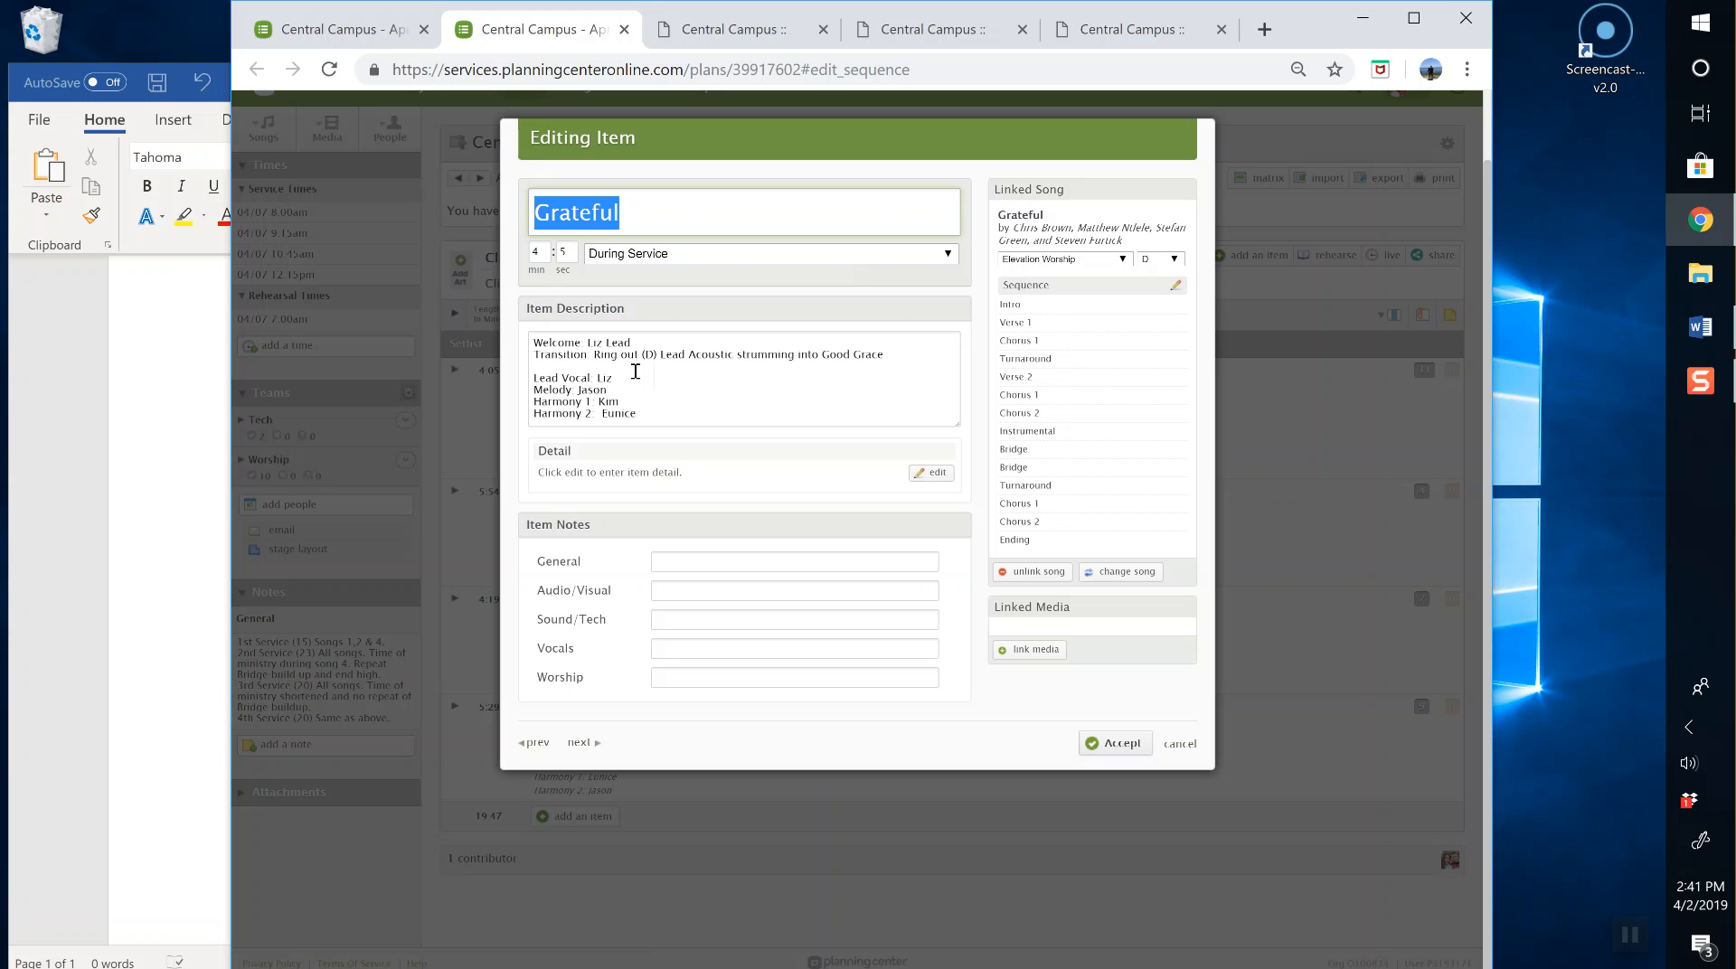
{"action": "left_click", "coordinate": [686, 557]}
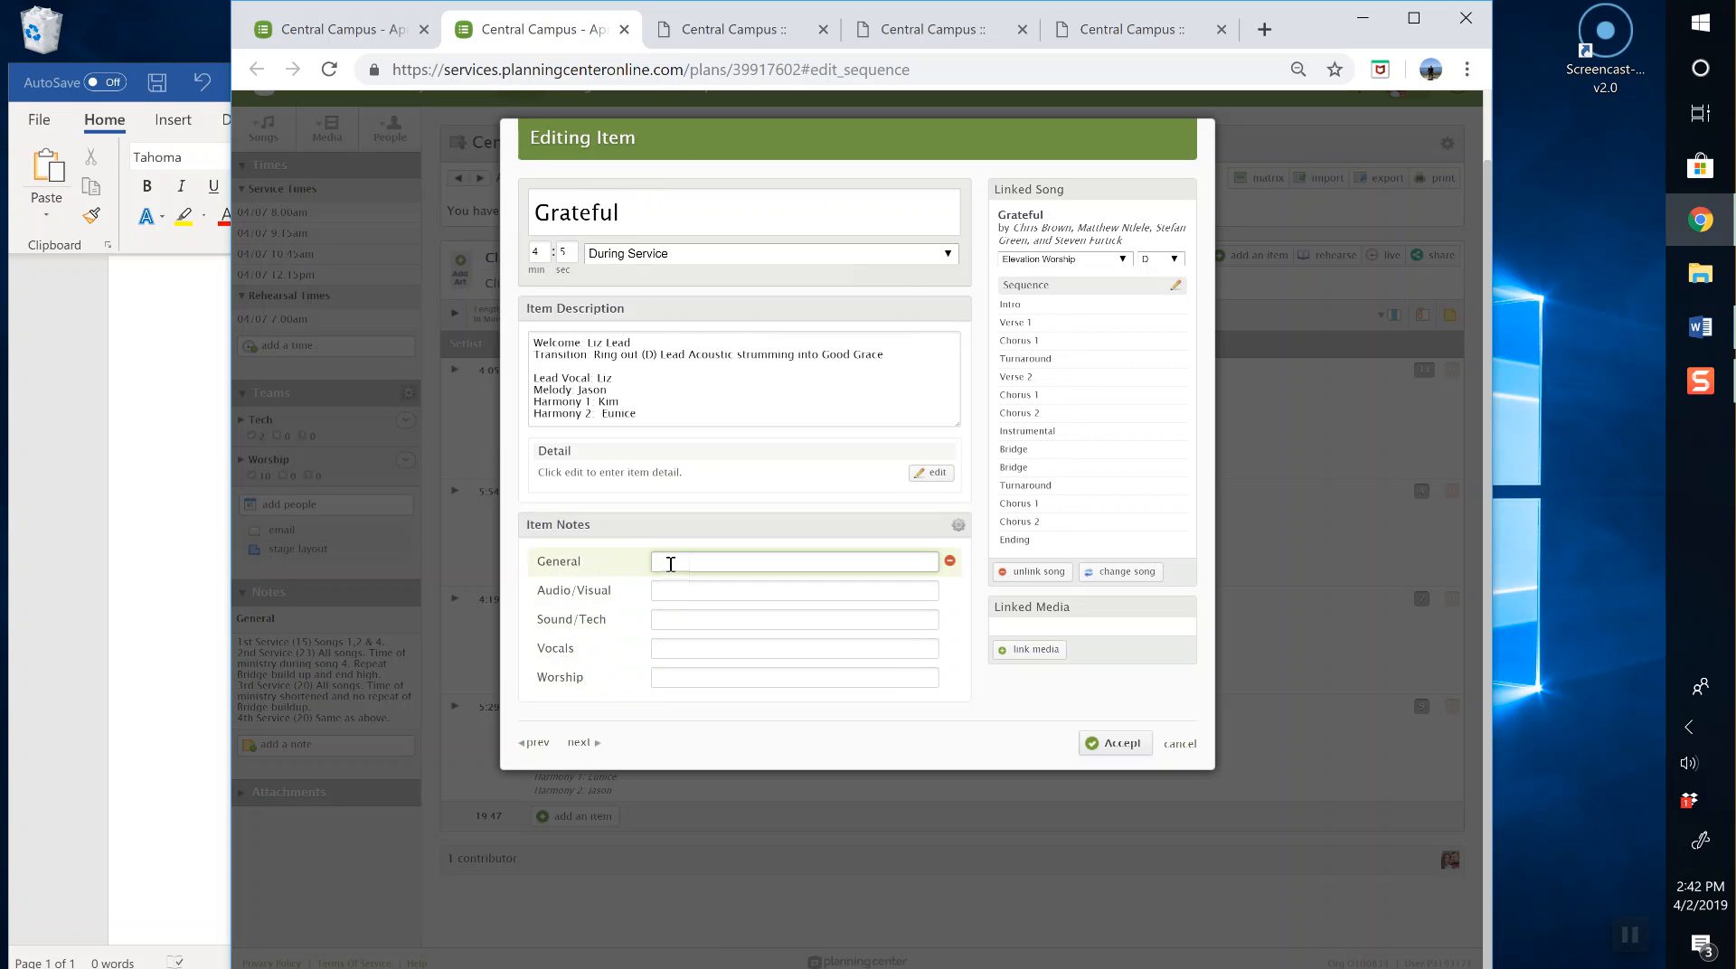
{"action": "key", "text": "Tab"}
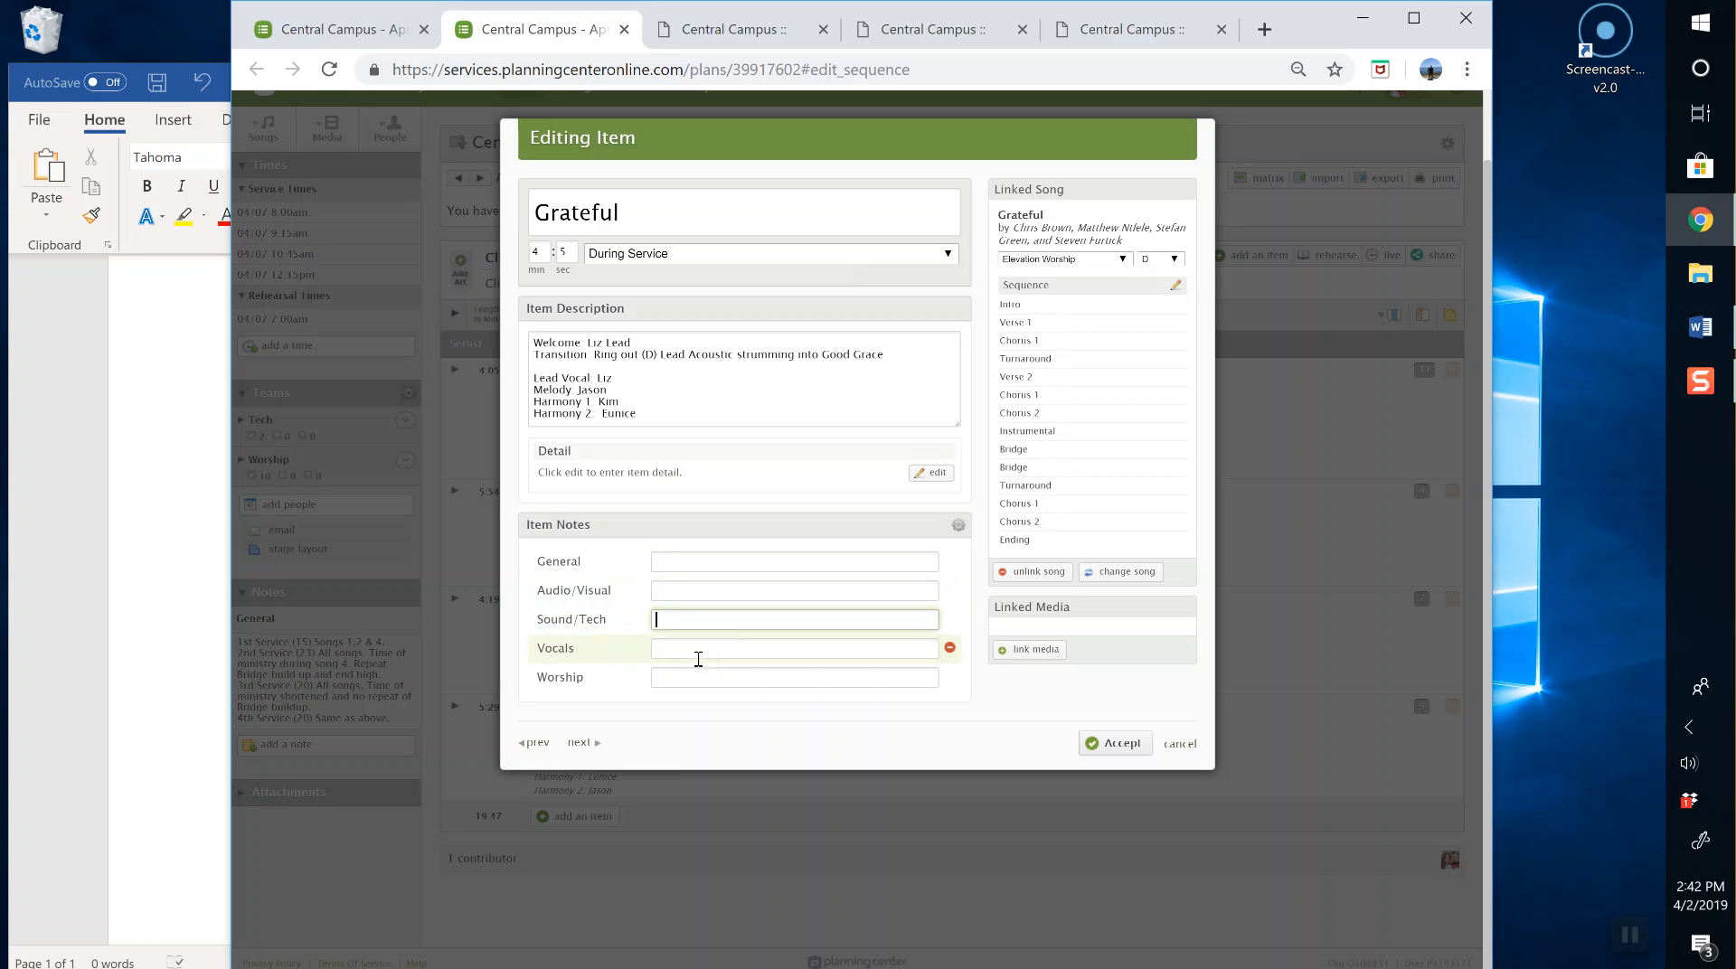
{"action": "left_click", "coordinate": [711, 674]}
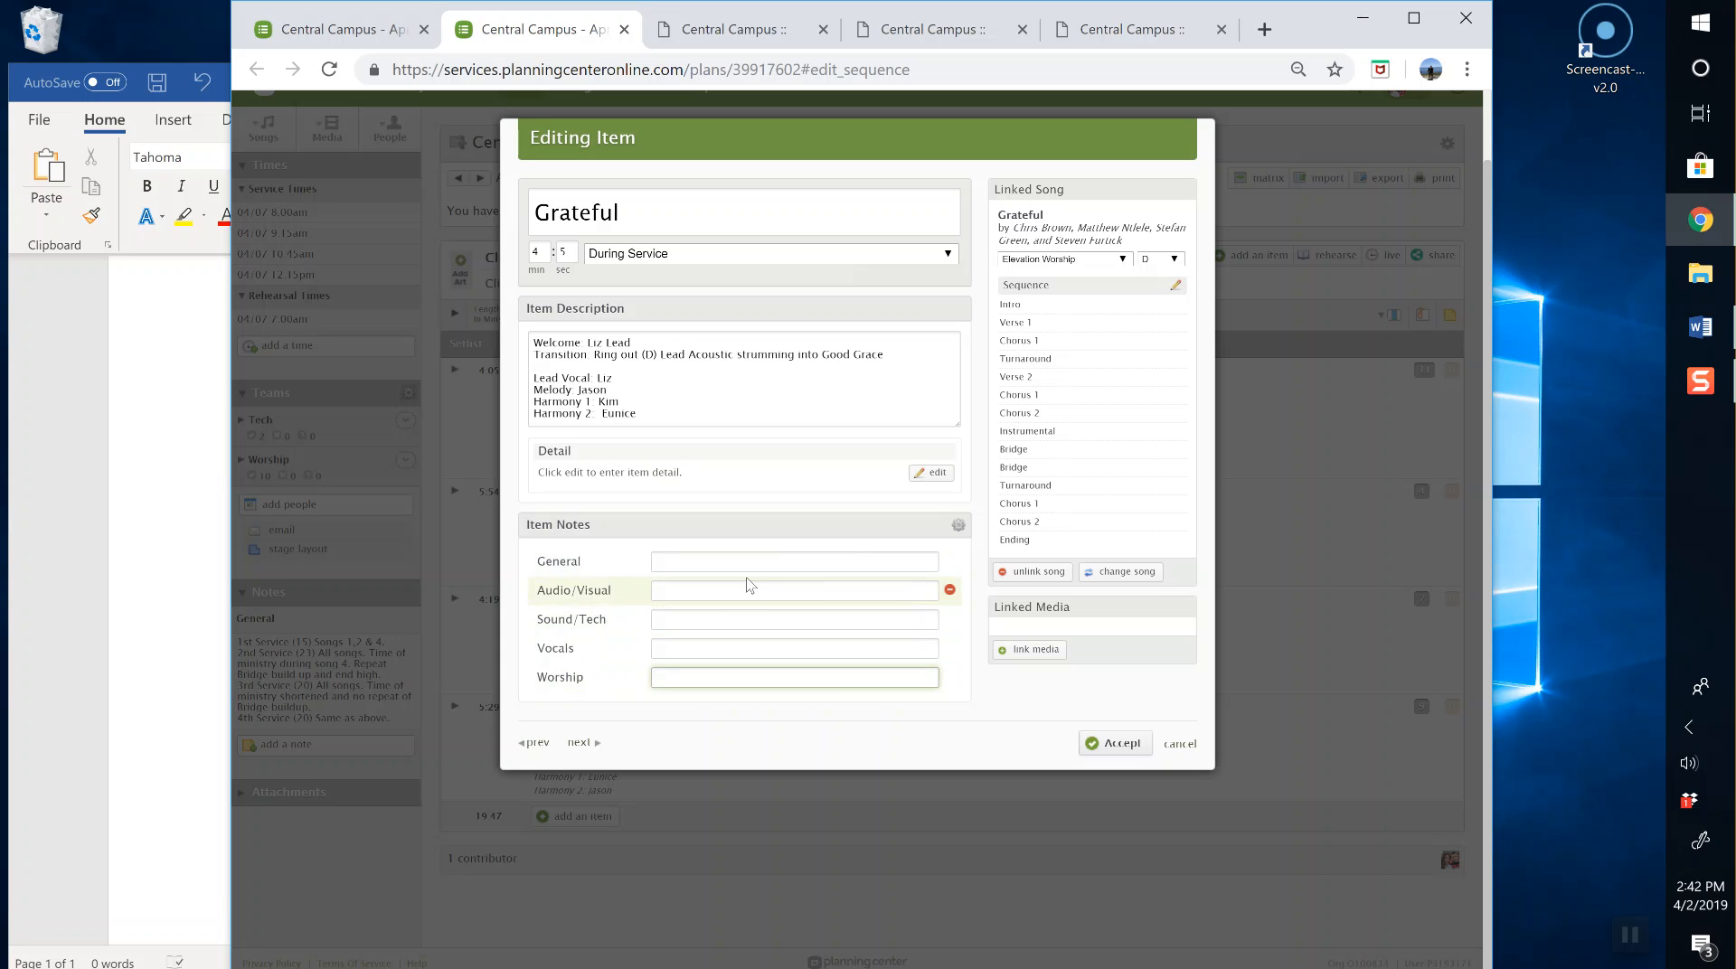
{"action": "left_click_drag", "start_coordinate": [581, 560], "coordinate": [534, 618]}
{"action": "left_click", "coordinate": [593, 559]}
{"action": "left_click", "coordinate": [746, 555]}
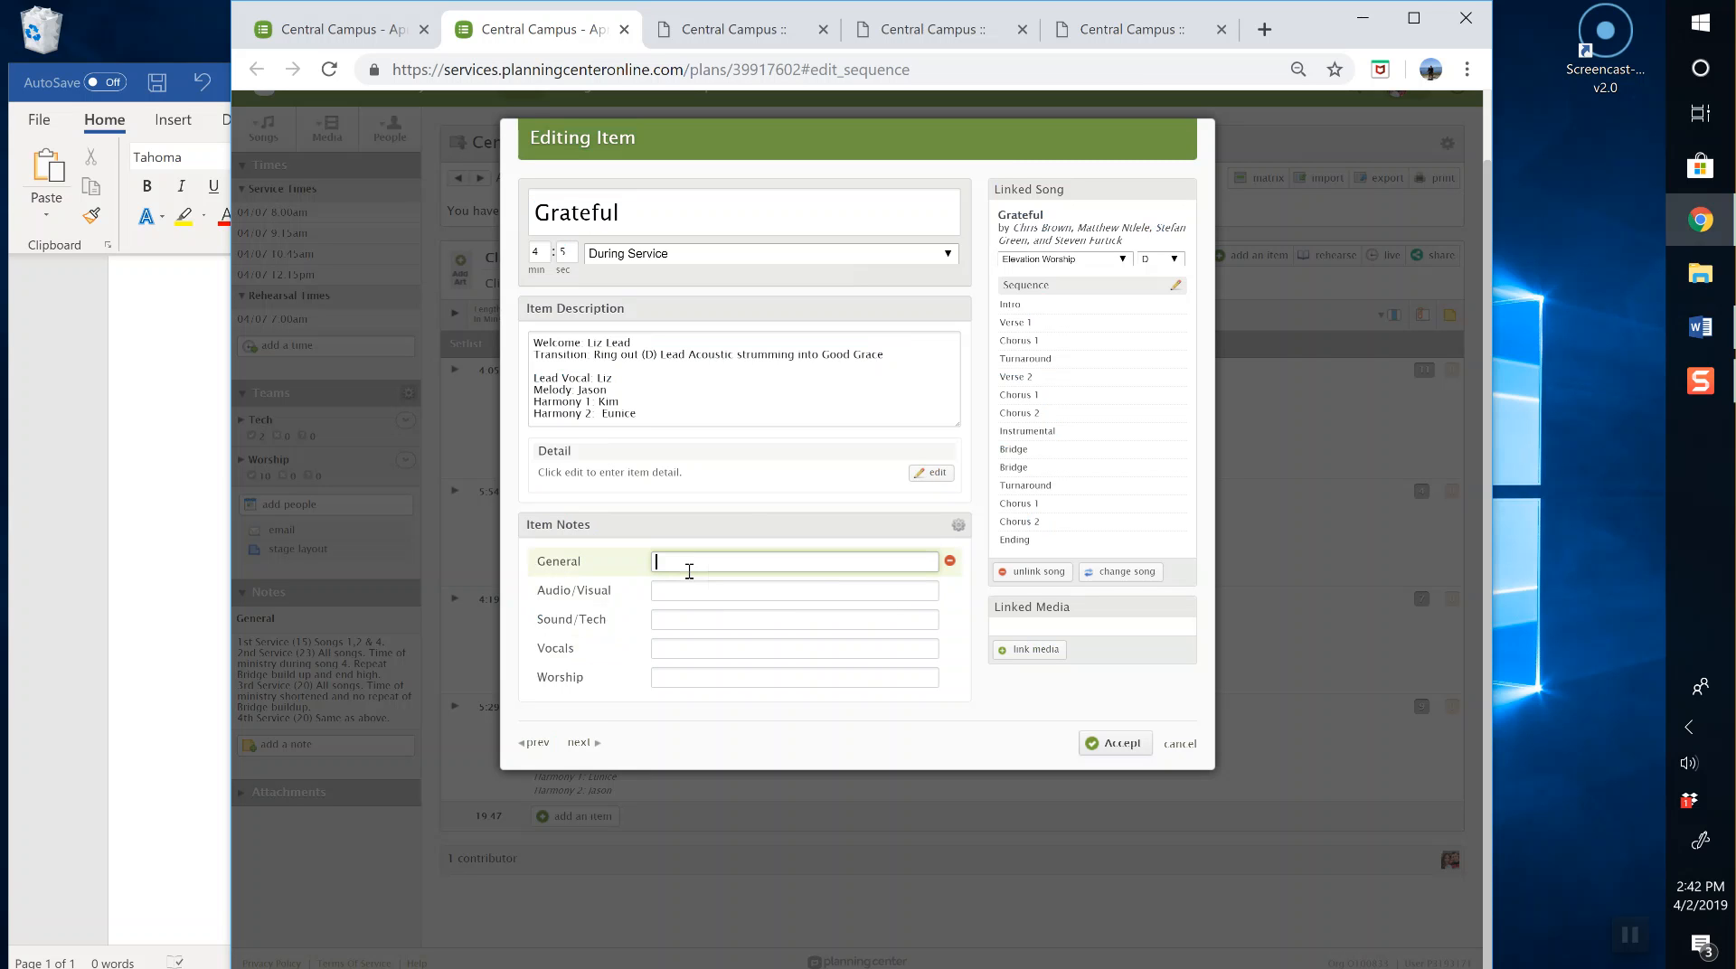
{"action": "type", "text": "Hi!"}
{"action": "left_click", "coordinate": [1095, 744]}
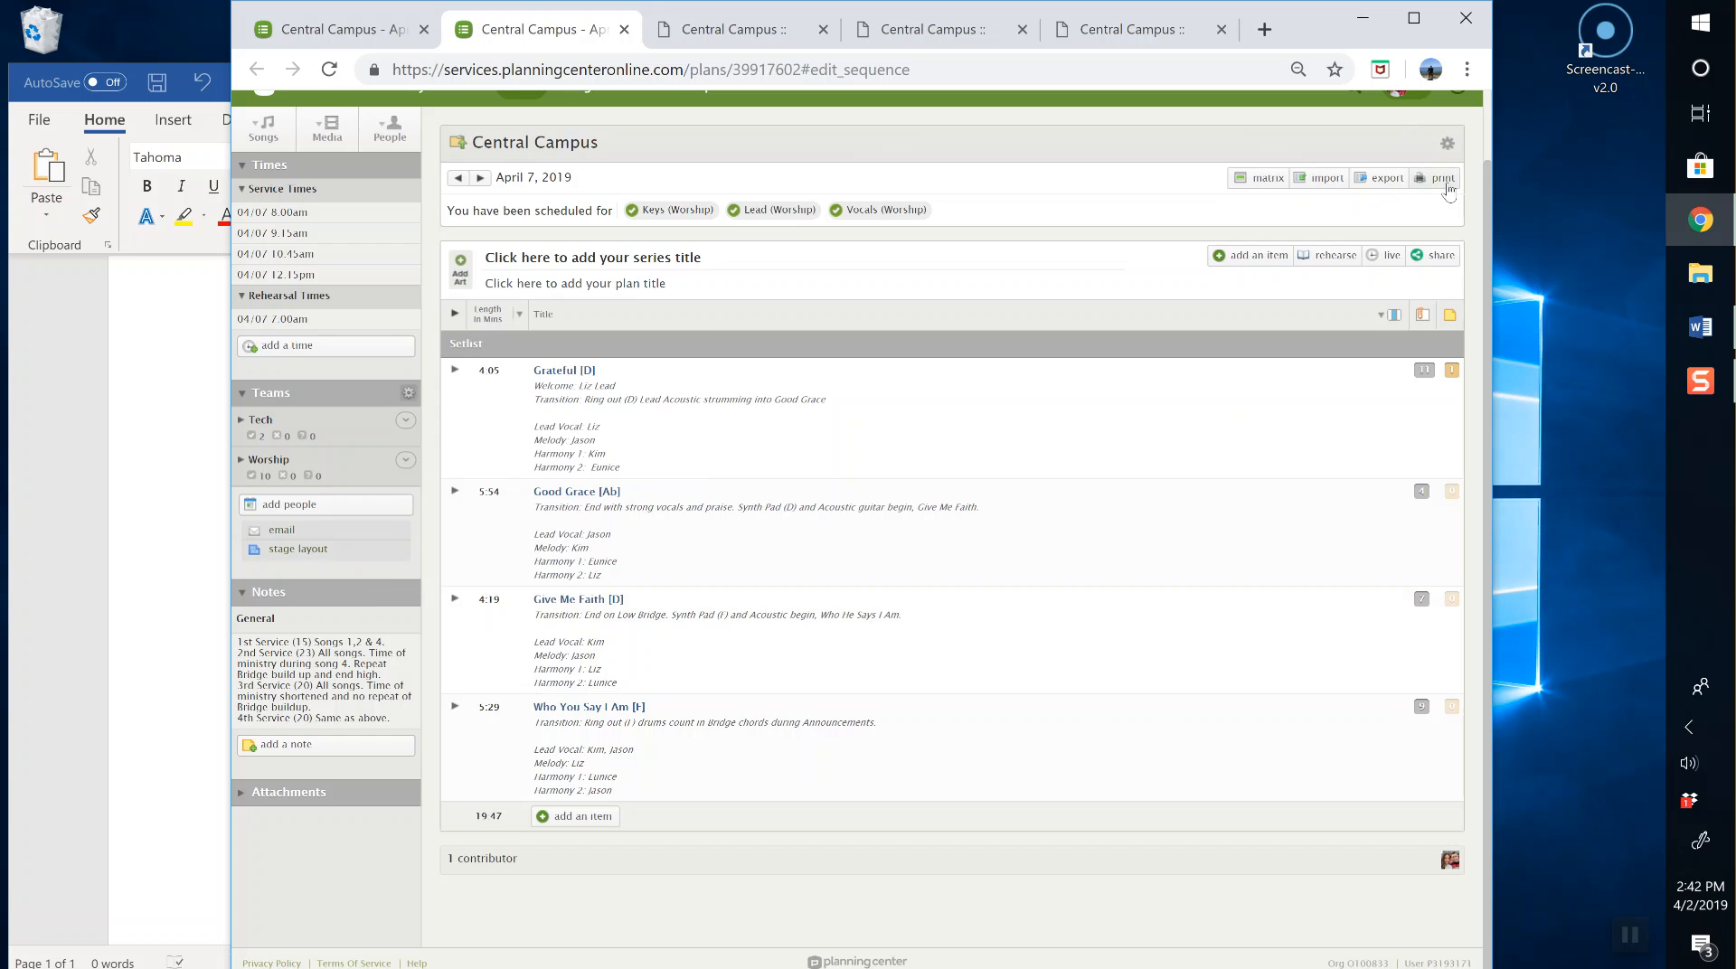
Step: Print the plan again and open the new report, April 7, 2019 (7).pdf
{"action": "left_click", "coordinate": [1444, 178]}
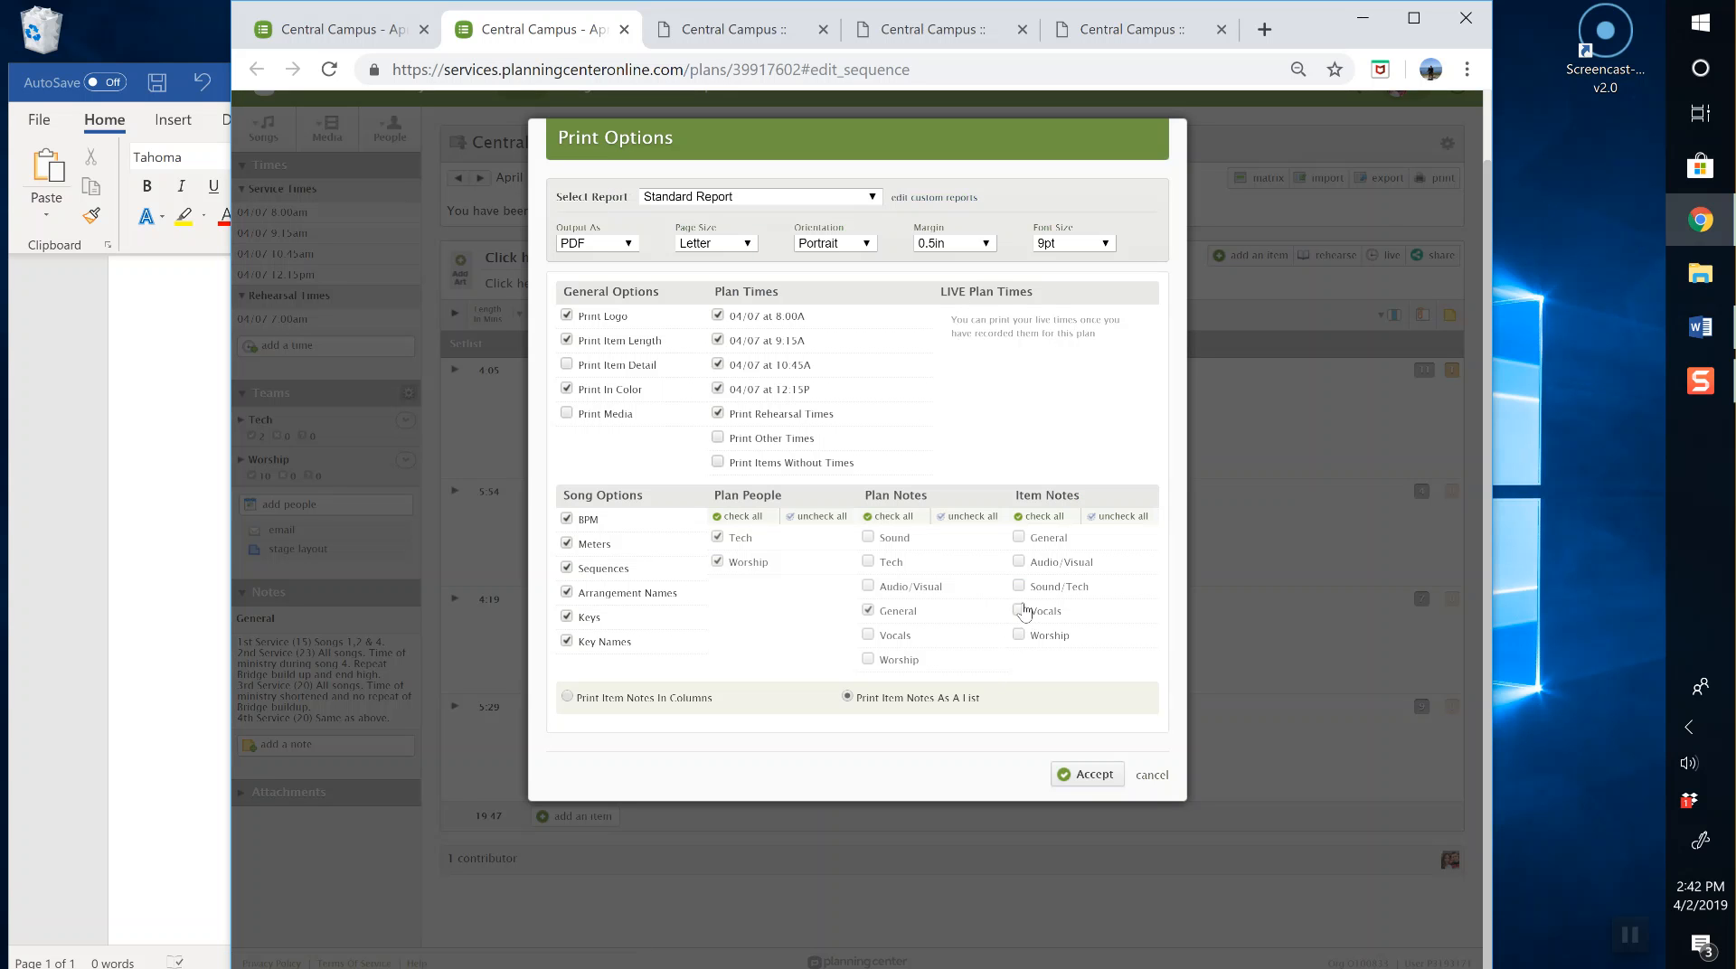
{"action": "left_click", "coordinate": [1090, 775]}
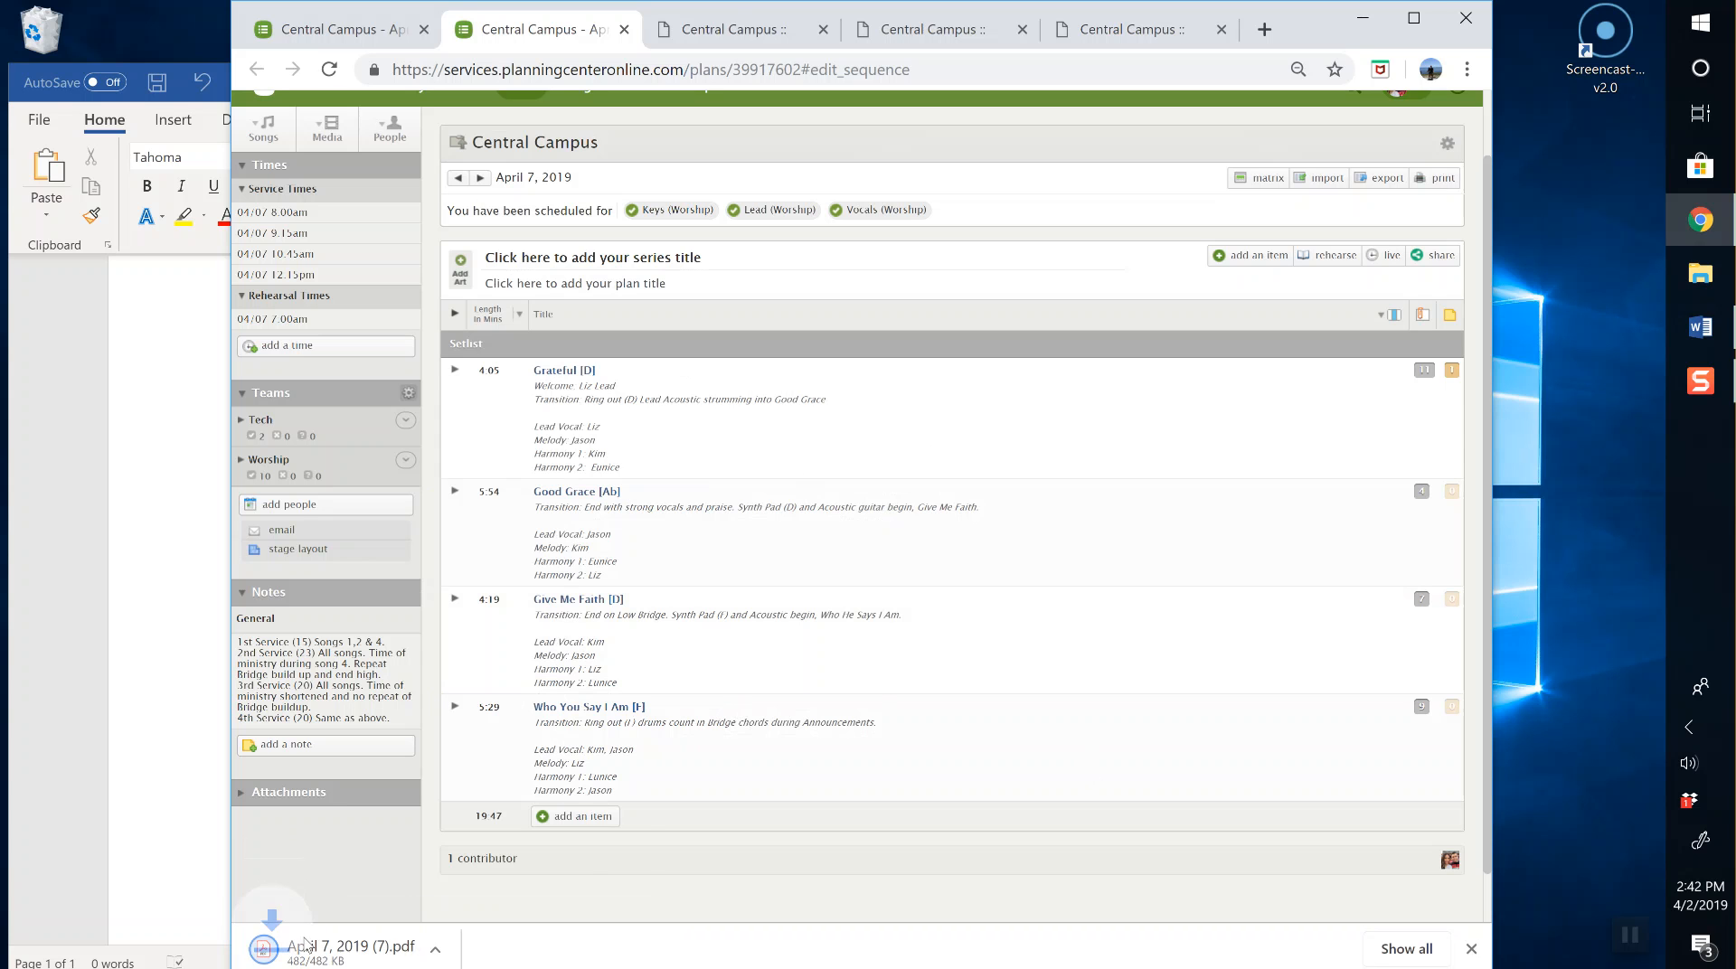
{"action": "left_click", "coordinate": [325, 949]}
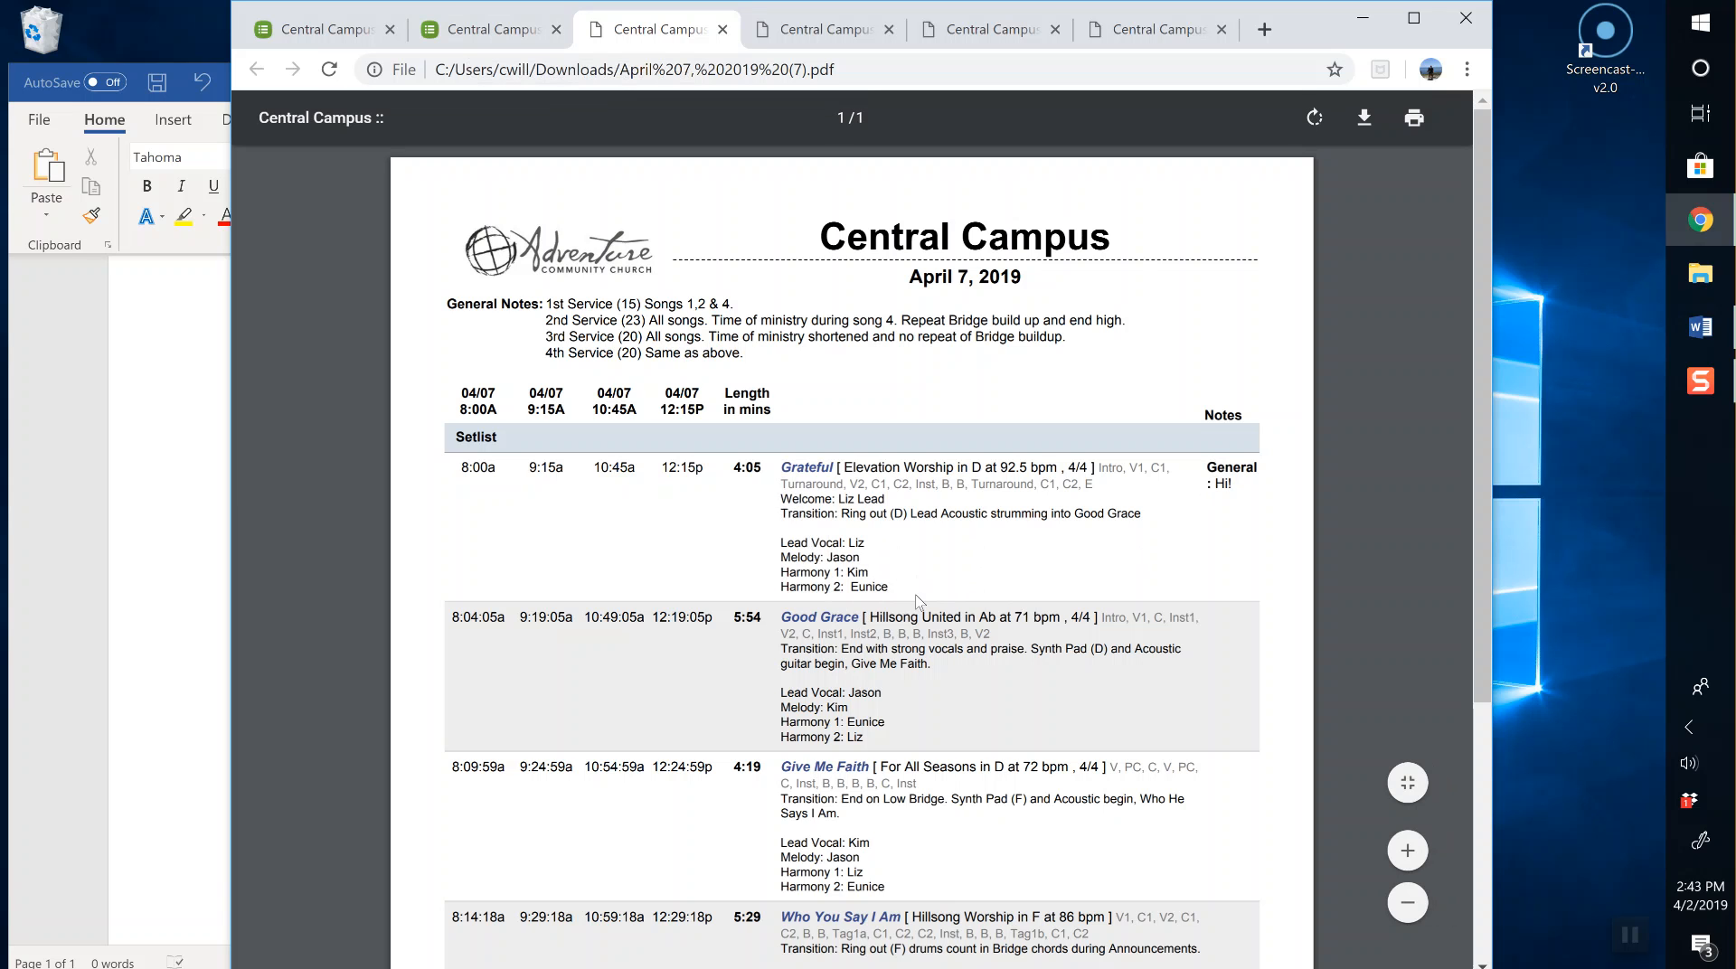
{"action": "left_click_drag", "start_coordinate": [897, 583], "coordinate": [774, 547]}
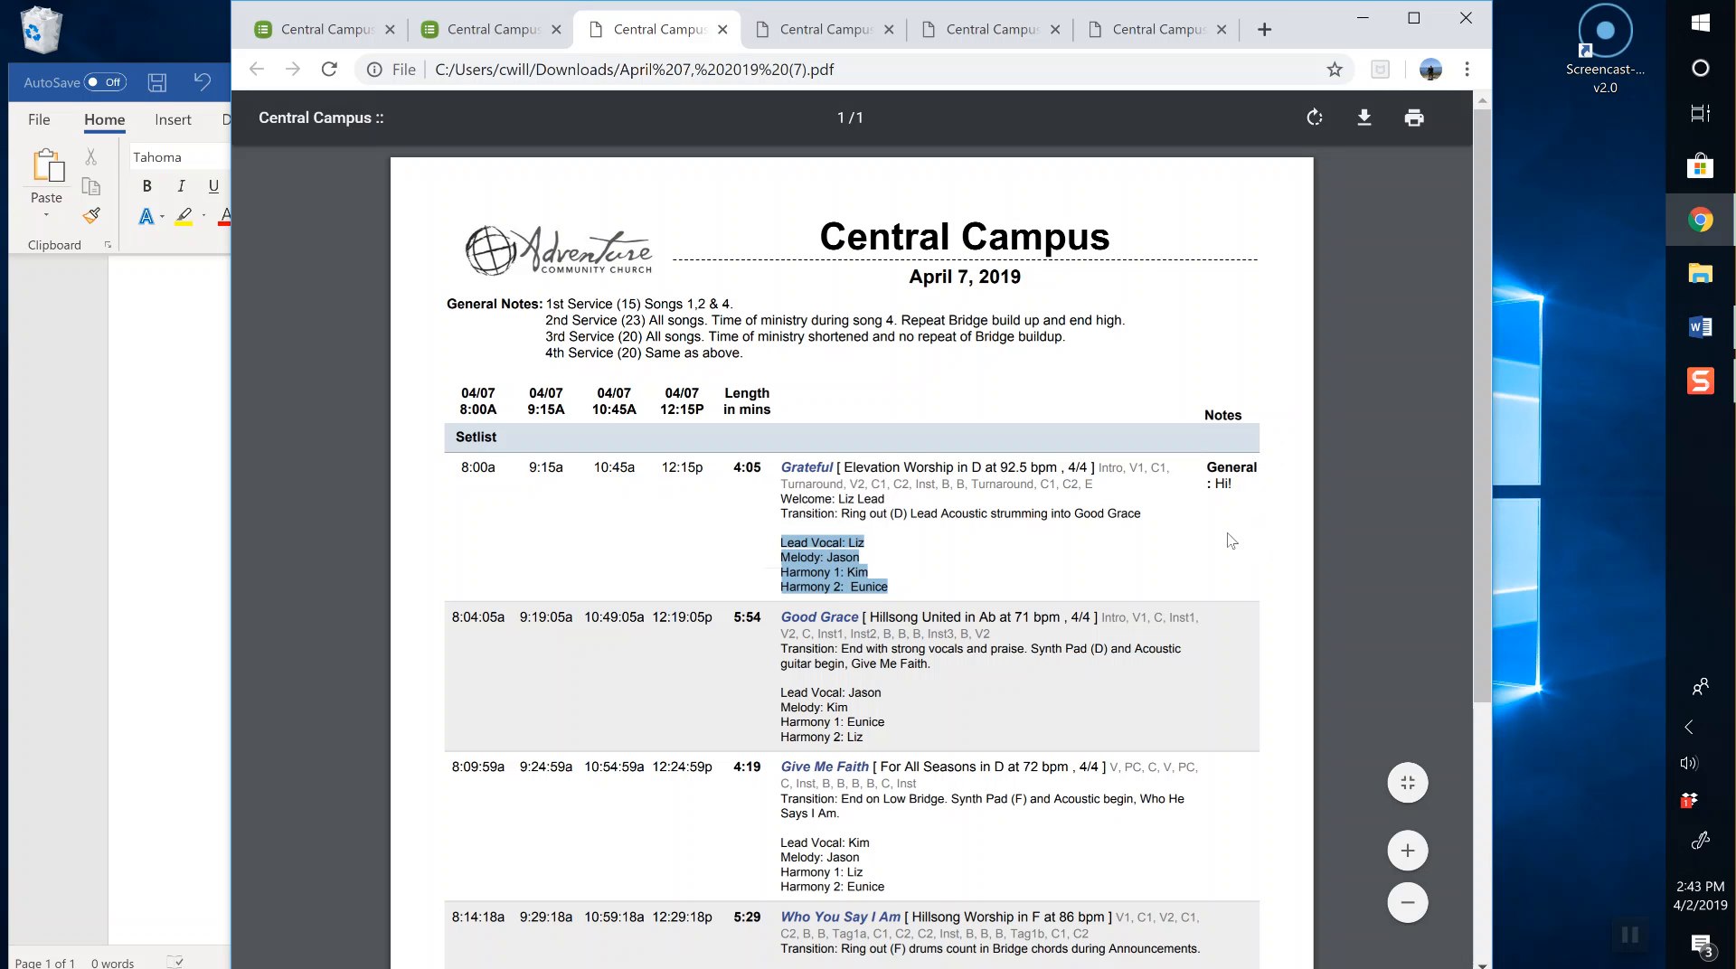
{"action": "left_click", "coordinate": [808, 548]}
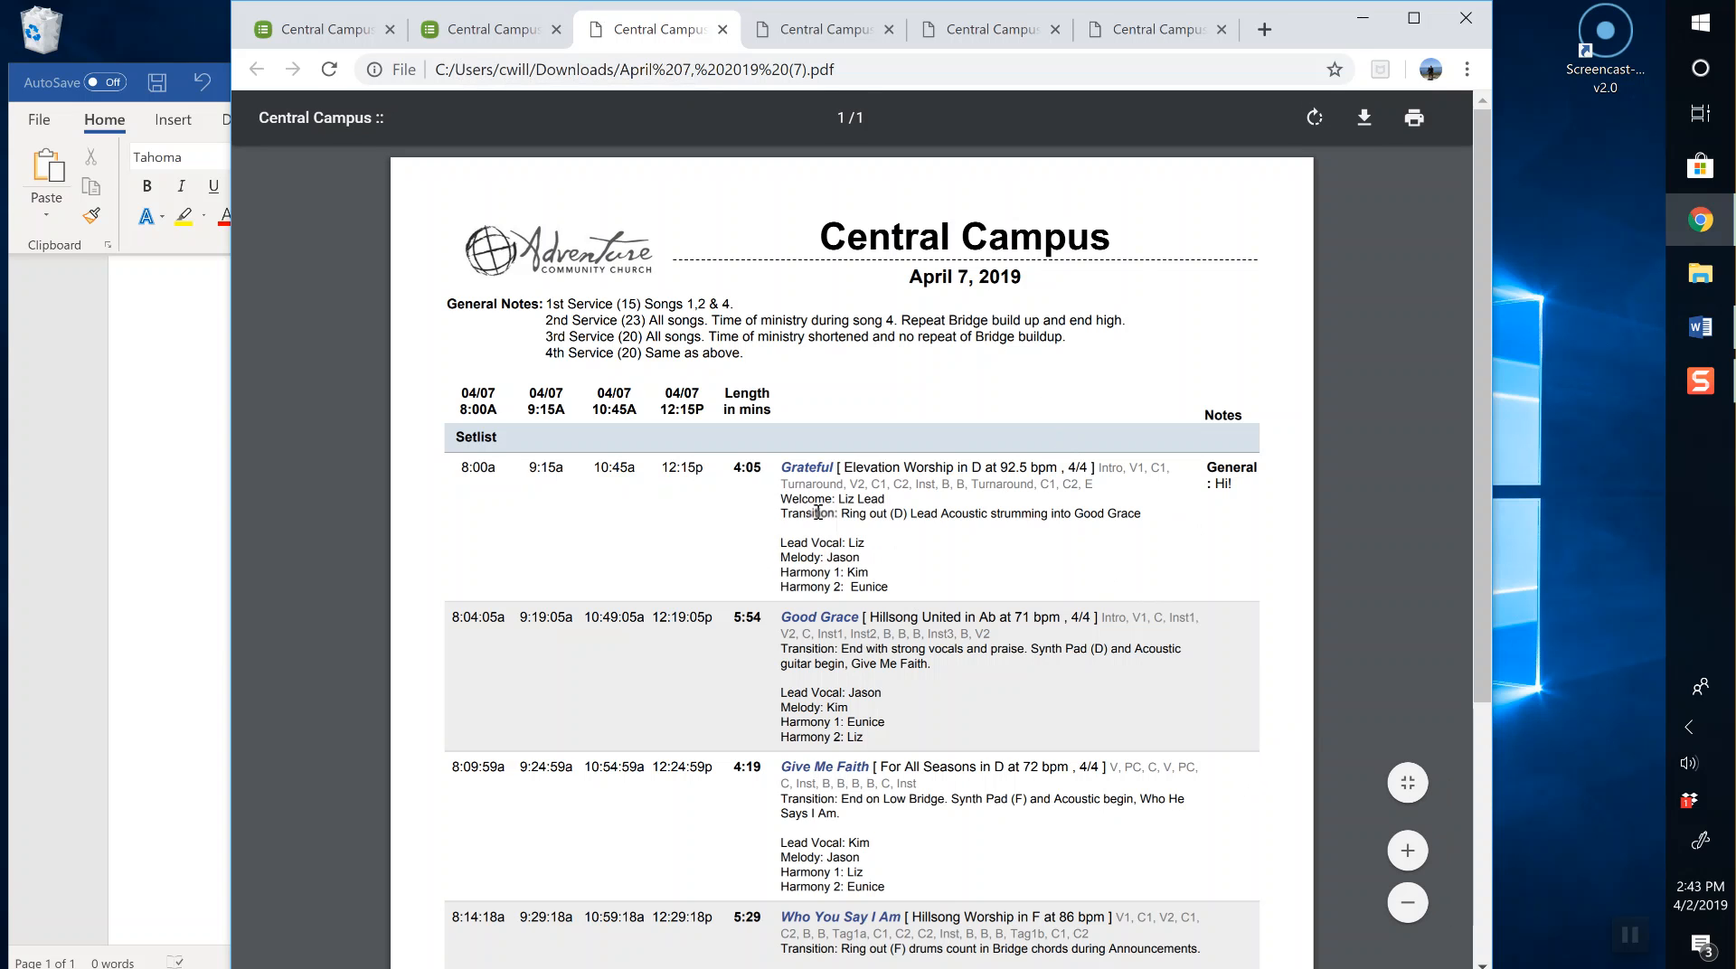
Step: Clear the 'Hi!' General note from Grateful on the April 7 plan and save the item
{"action": "left_click", "coordinate": [459, 36]}
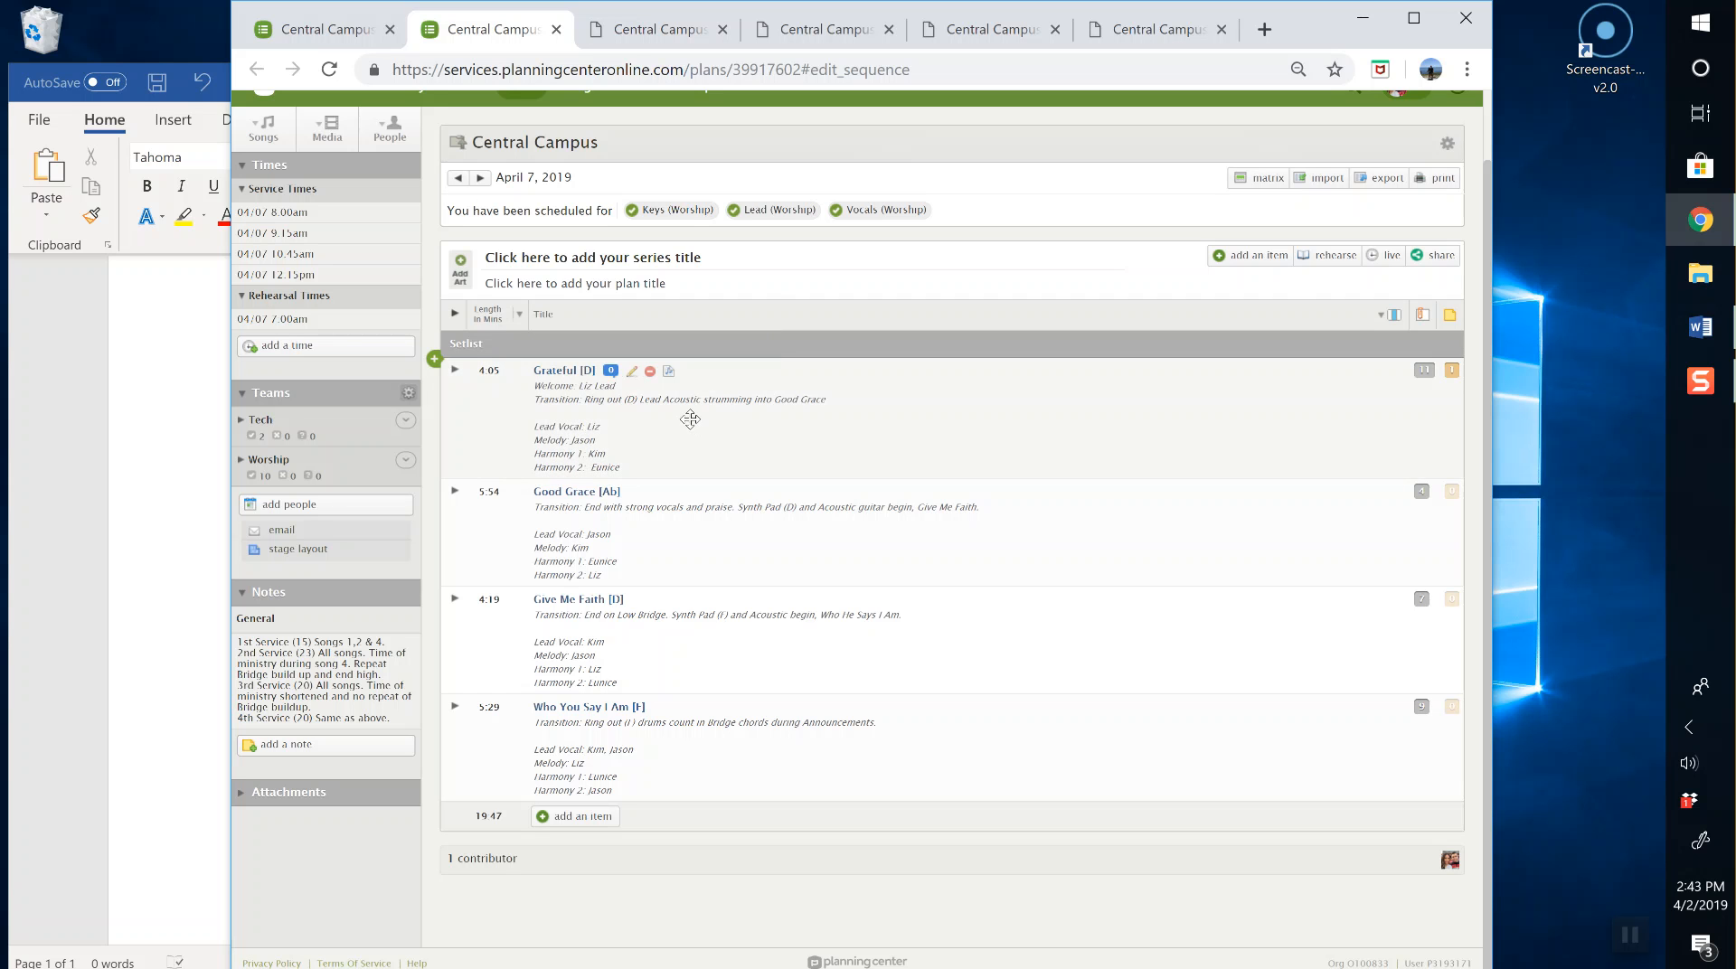
{"action": "left_click", "coordinate": [631, 372]}
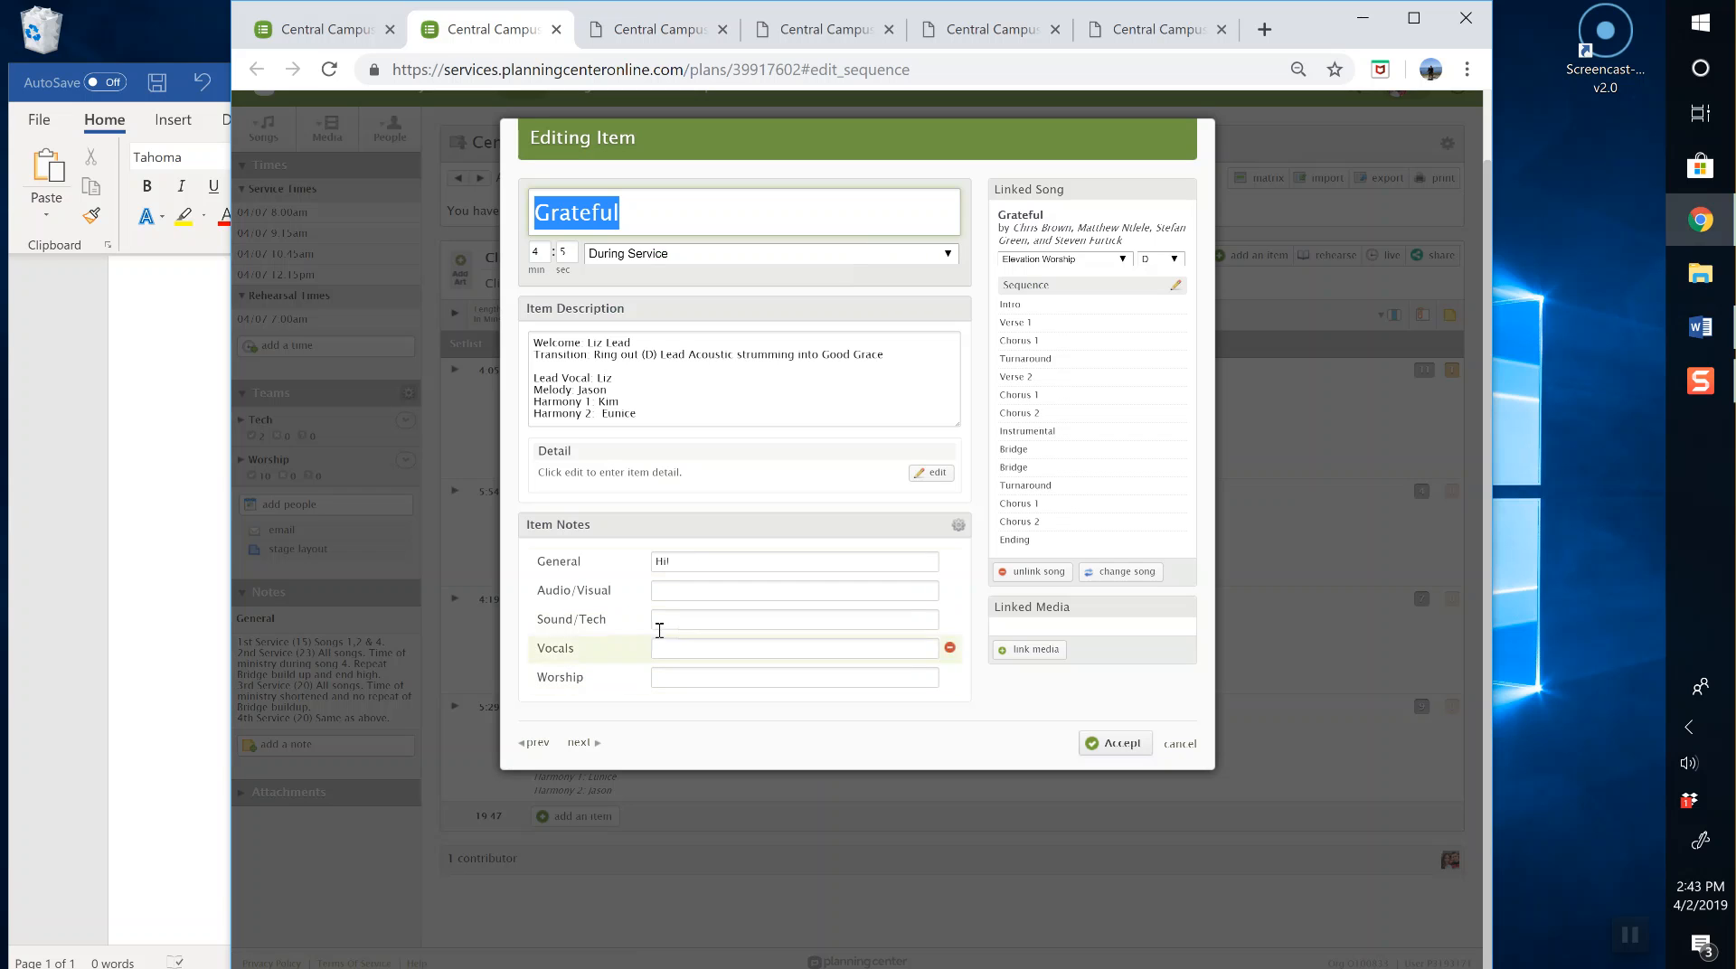
{"action": "left_click", "coordinate": [679, 561]}
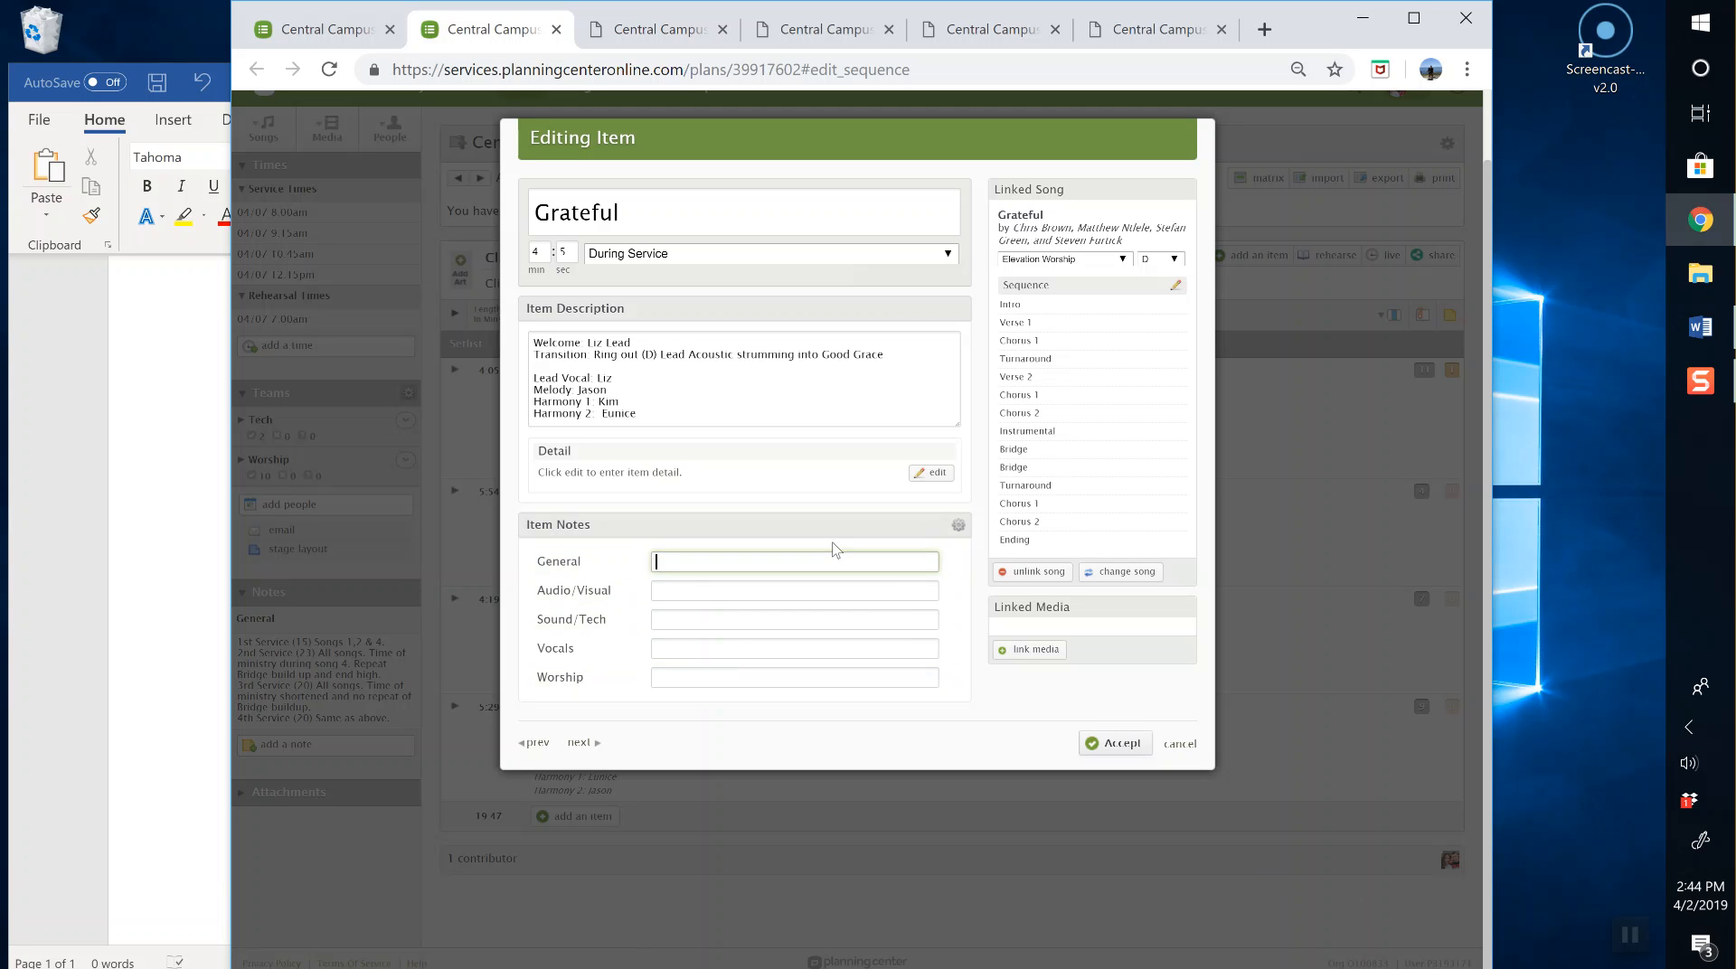
{"action": "left_click", "coordinate": [1138, 758]}
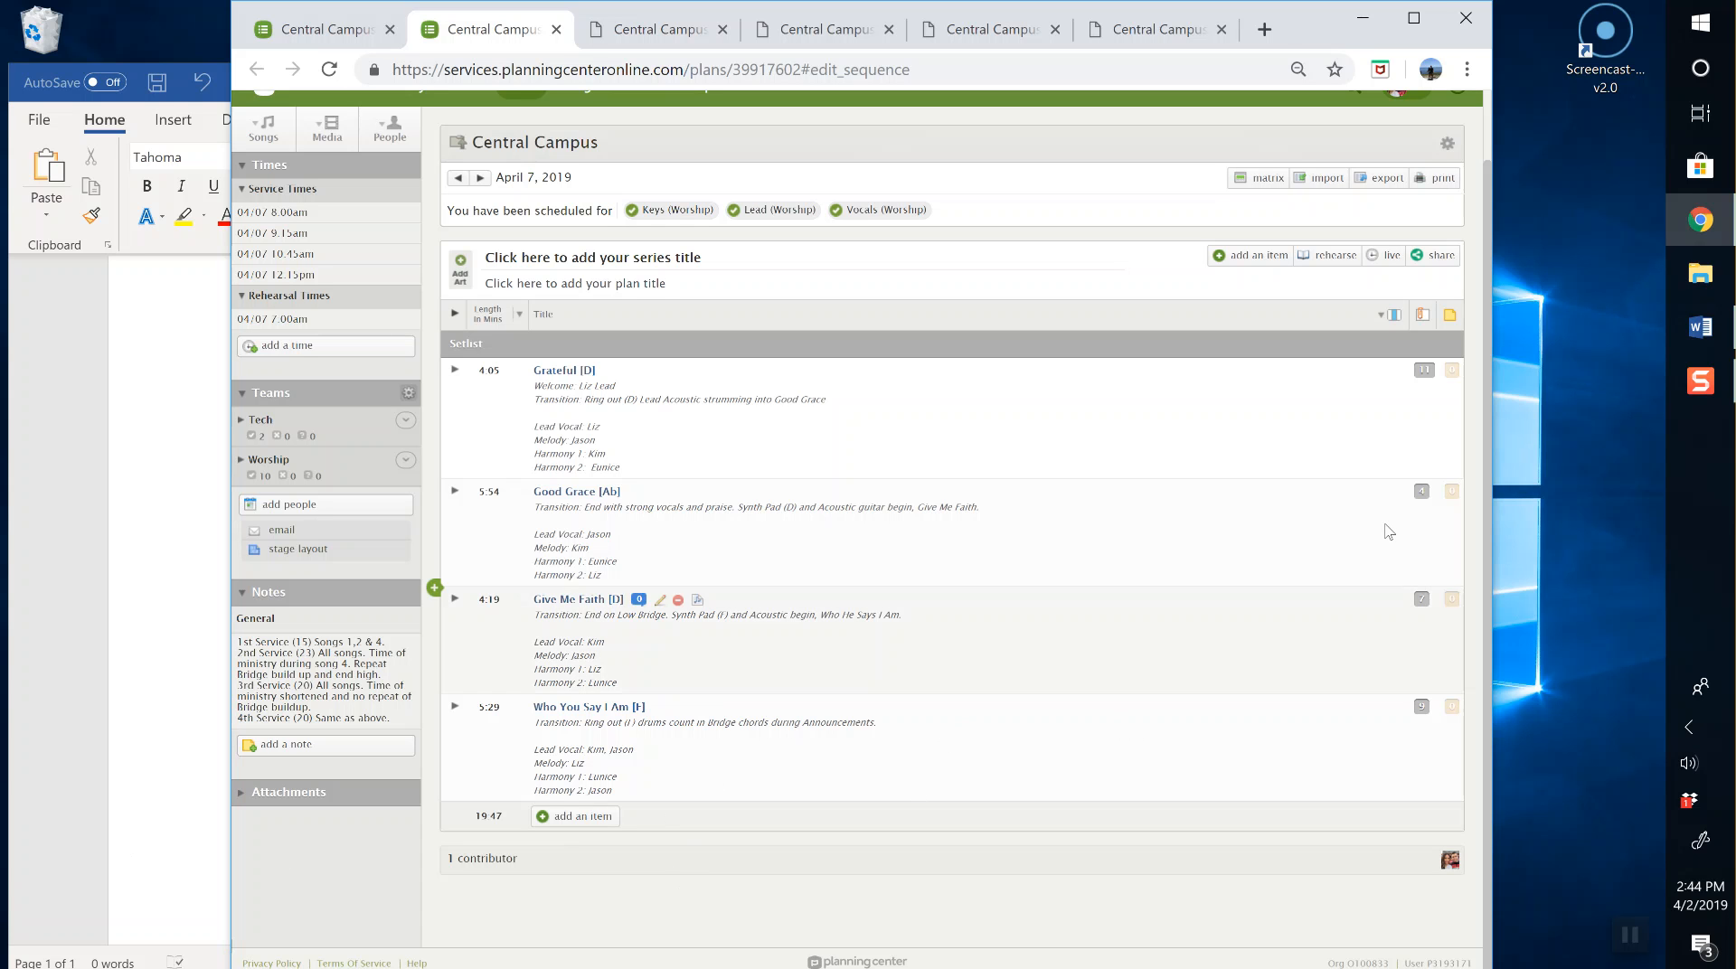
{"action": "left_click", "coordinate": [1700, 383]}
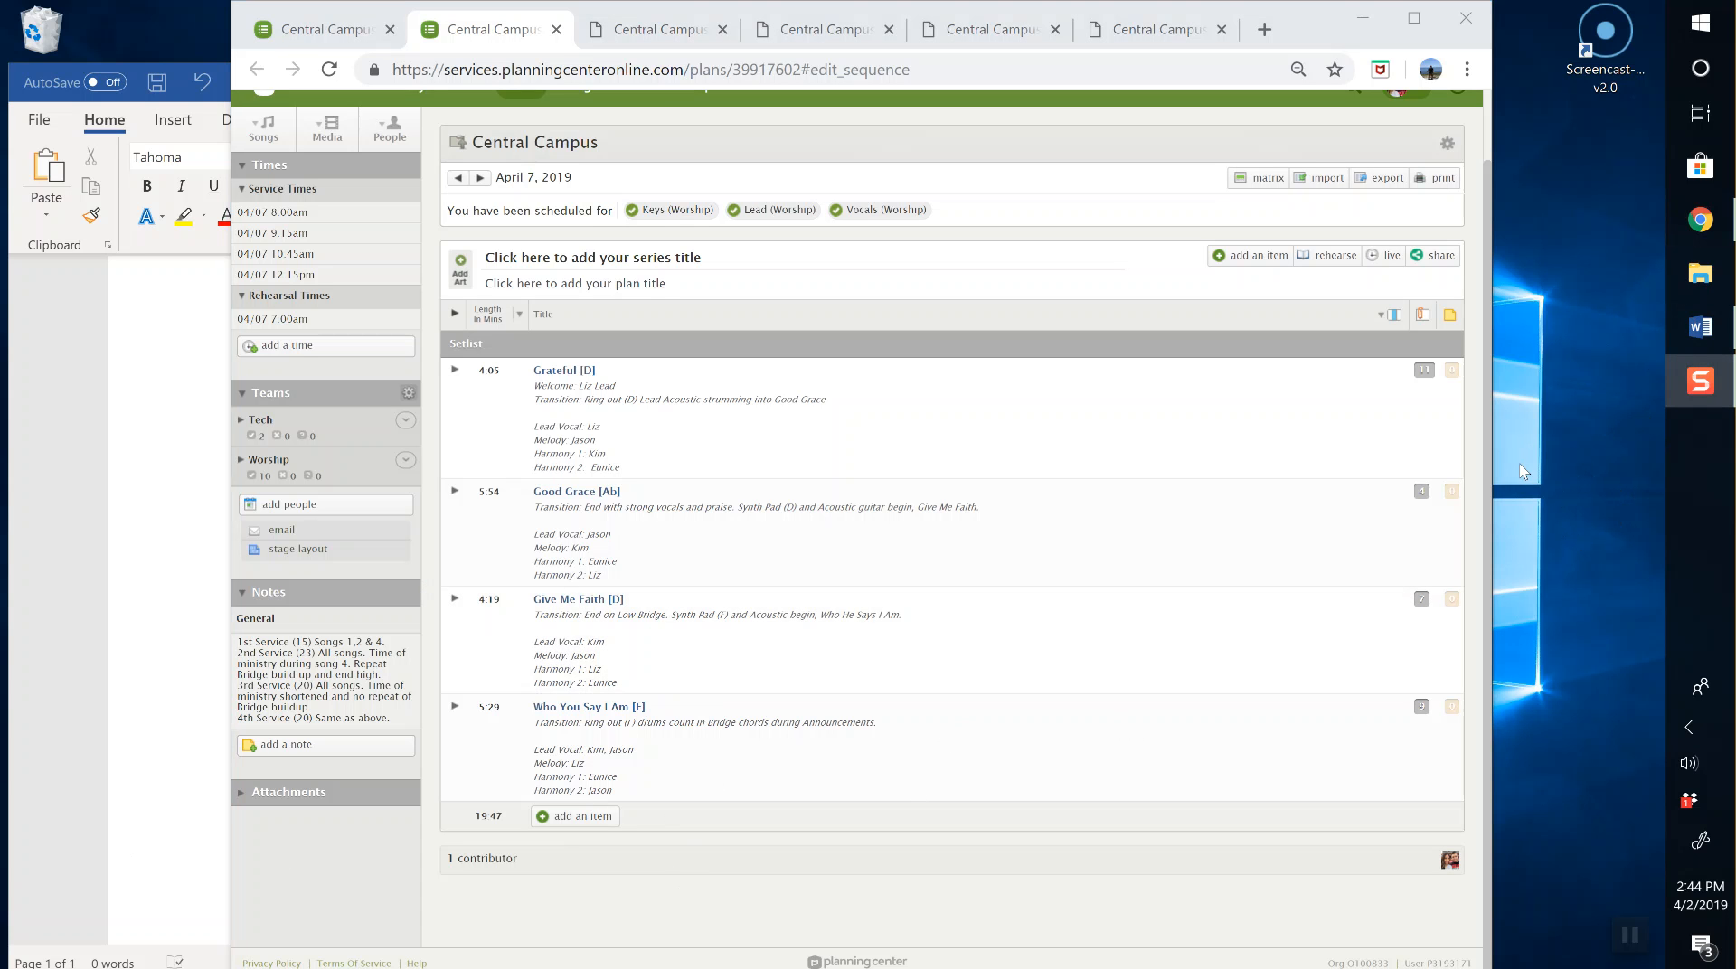